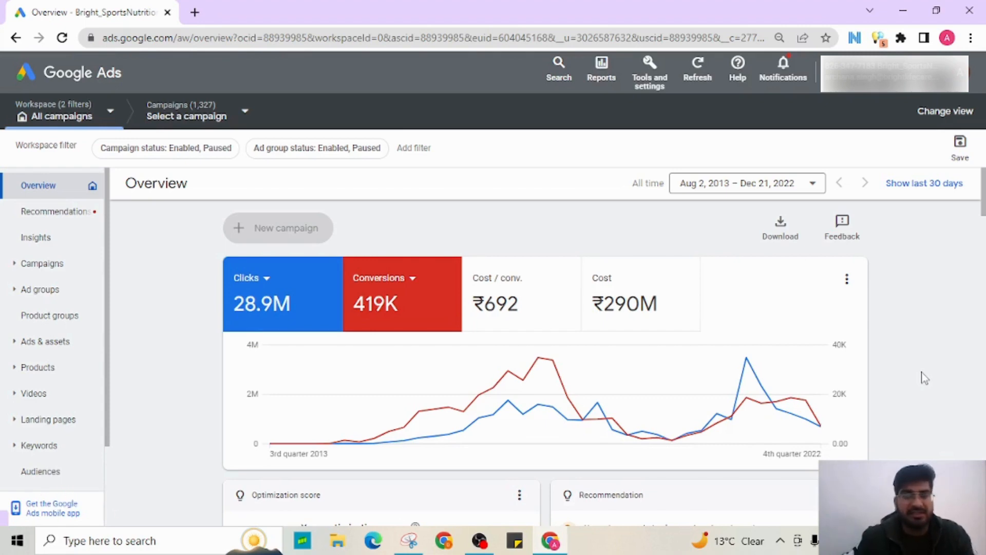
Open Keyword Planner and start a new search volume and forecasts request.
click(650, 72)
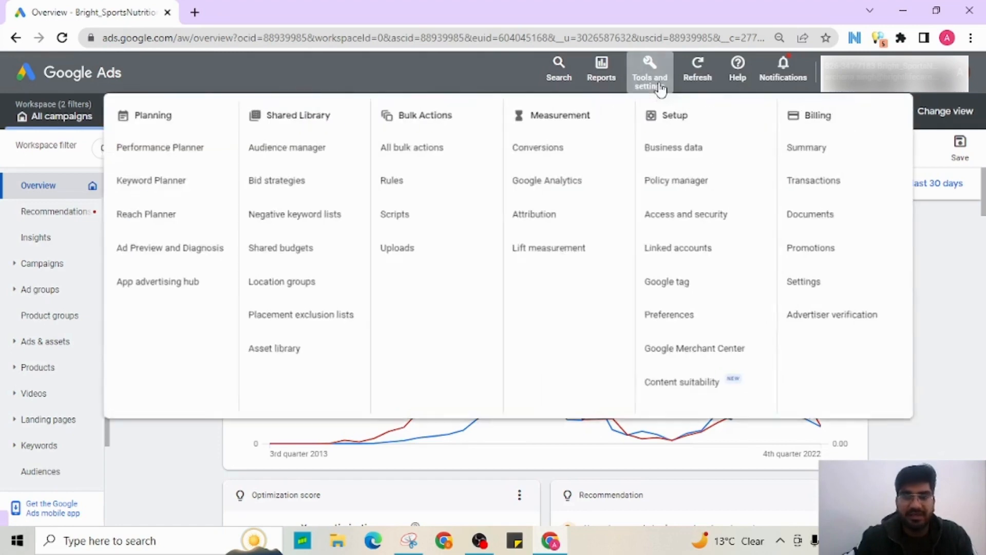
click(143, 191)
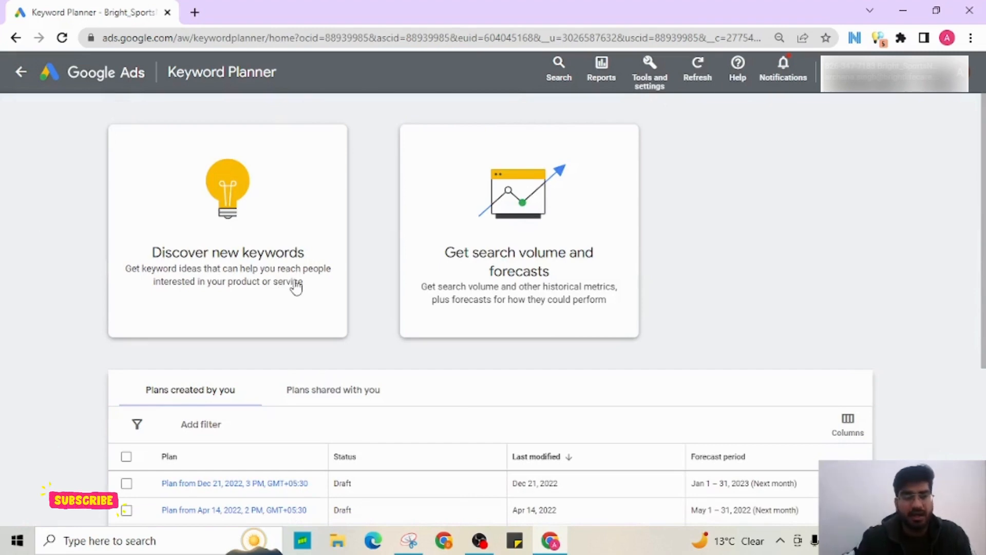
scroll(296, 288, down, 3)
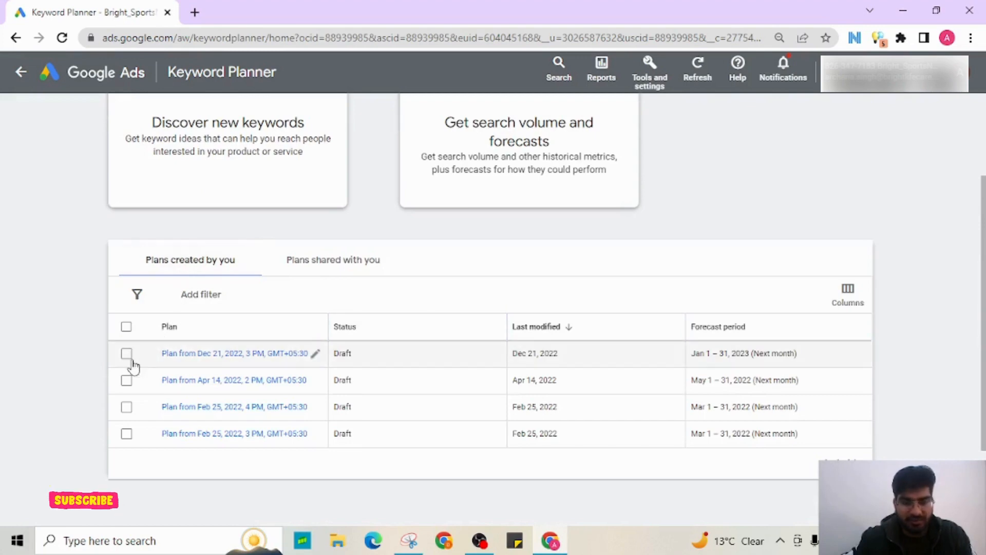
scroll(132, 436, up, 3)
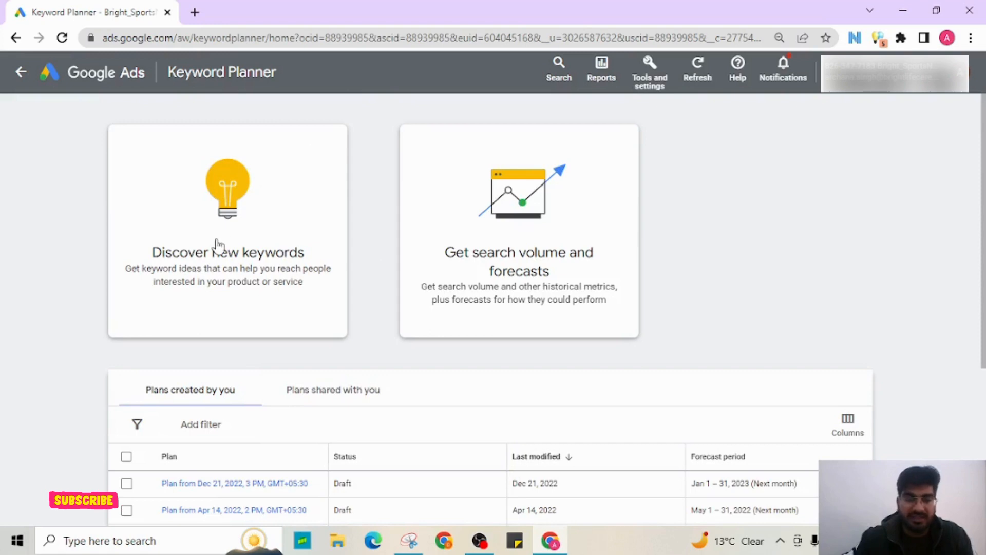
click(486, 273)
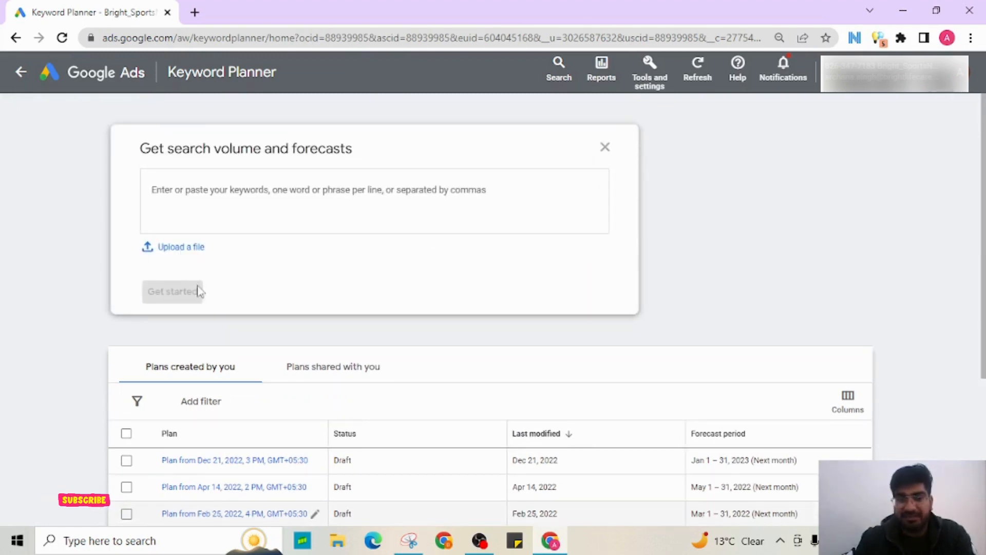
scroll(231, 316, down, 2)
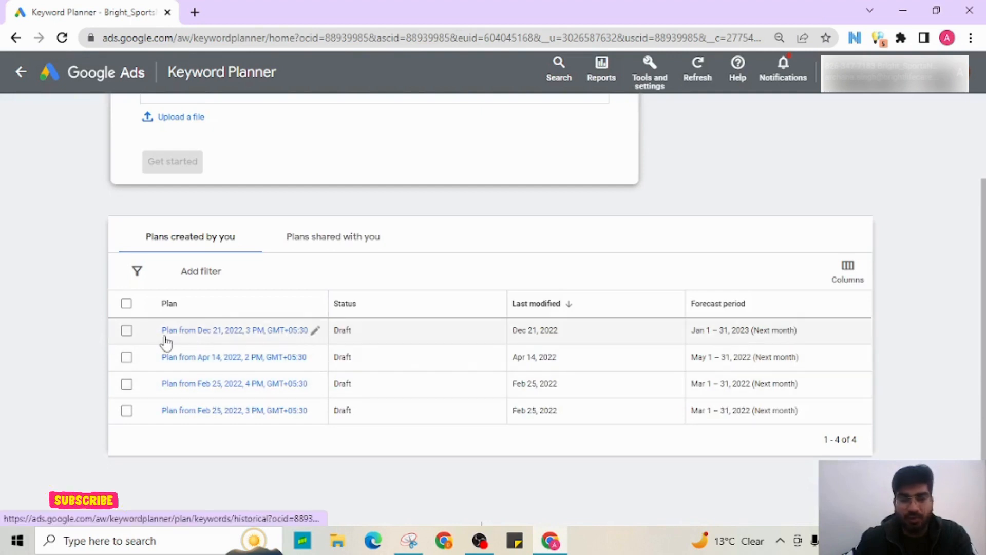
click(129, 333)
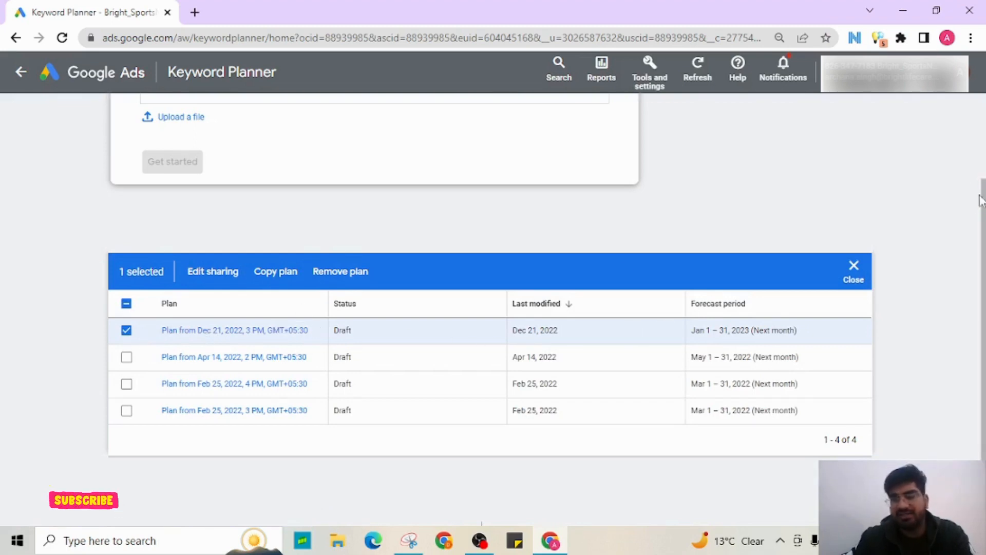
scroll(372, 237, up, 3)
scroll(226, 383, down, 3)
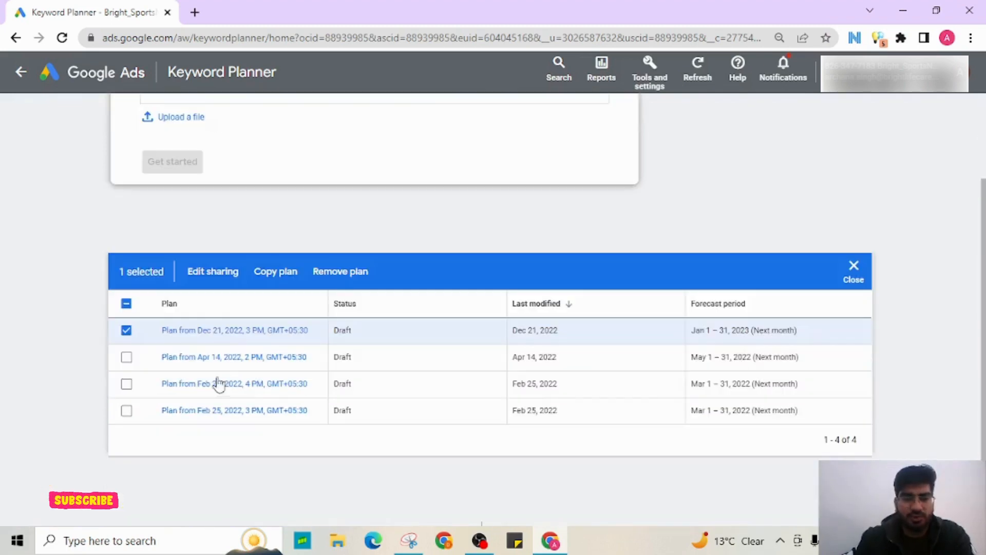
click(126, 330)
scroll(369, 269, up, 2)
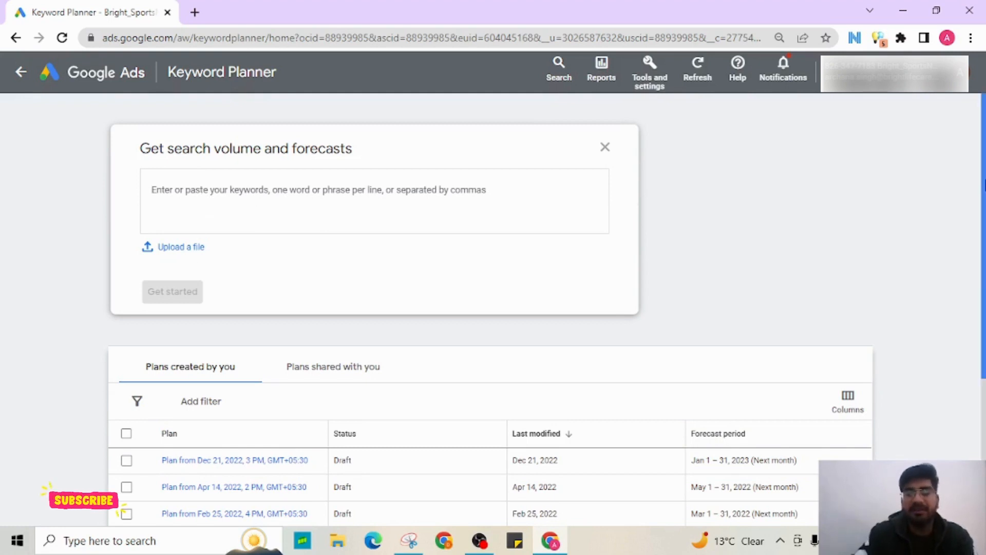
Get search volume for Digital Marketing, Marketing, Marketing for professionals, Digital Marketing near me, Digital Marketing India and Best Institute for Marketing Online.
text(Digital Marketing)
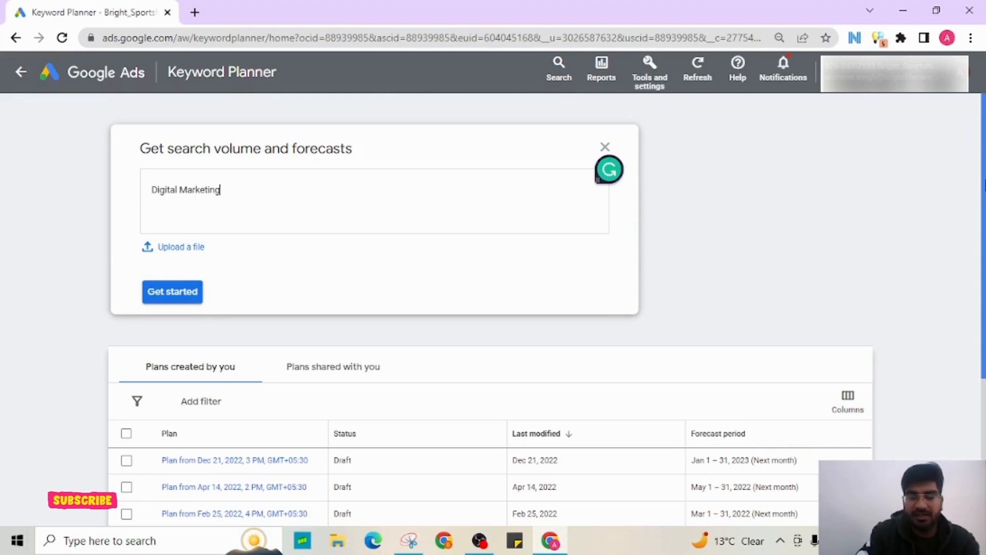
text(, Market)
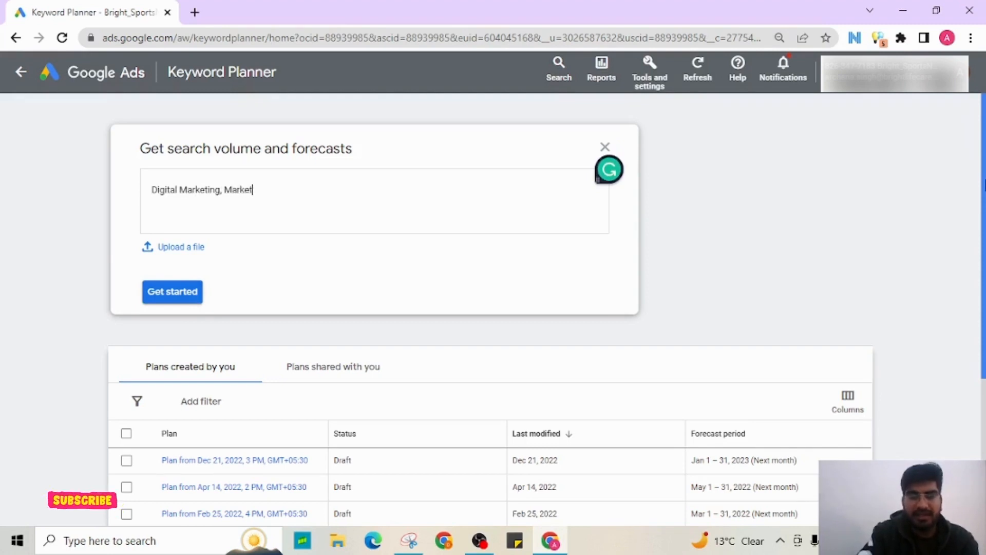
text(ing )
text( Ma)
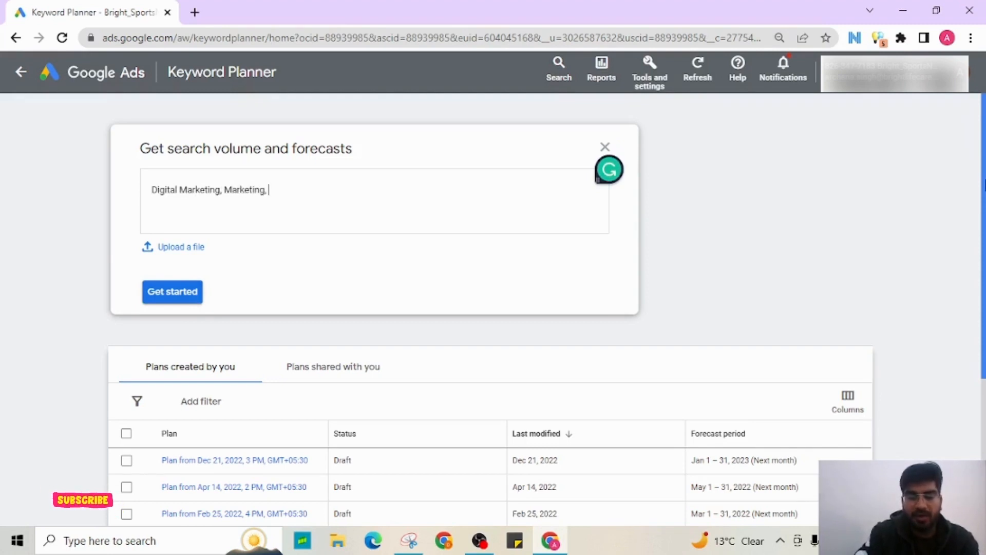
text(rketing for professionals)
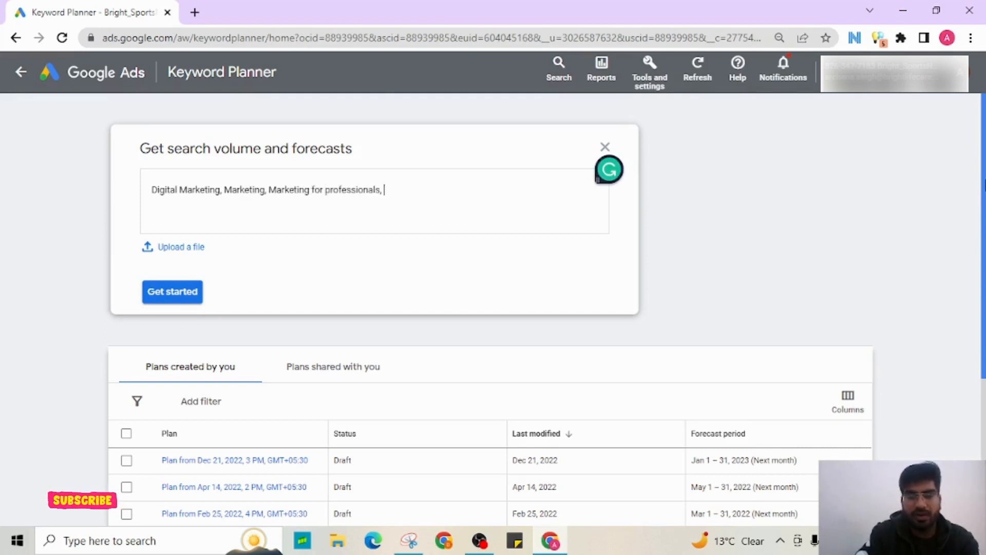
text(, Digital Marketing near me, Digital Mark)
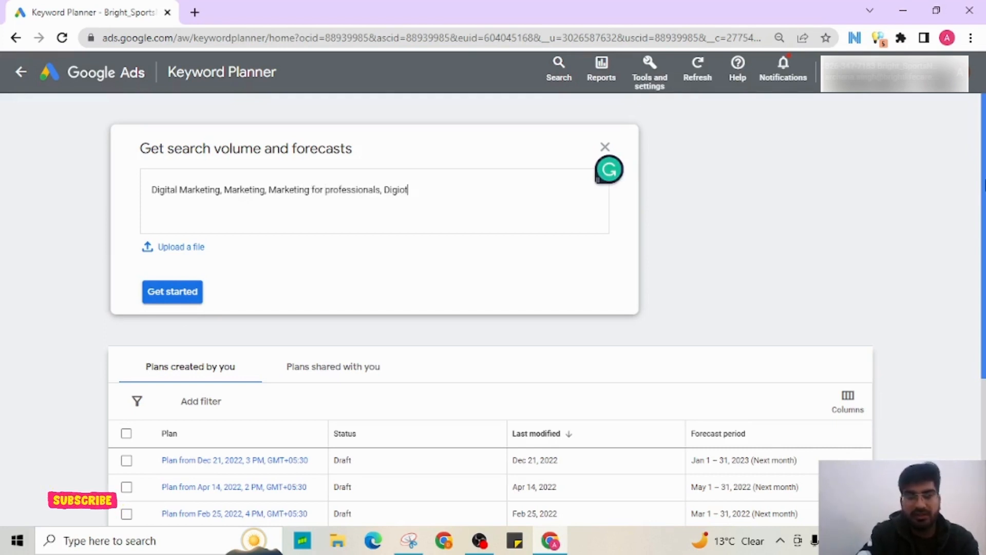
text(eting )
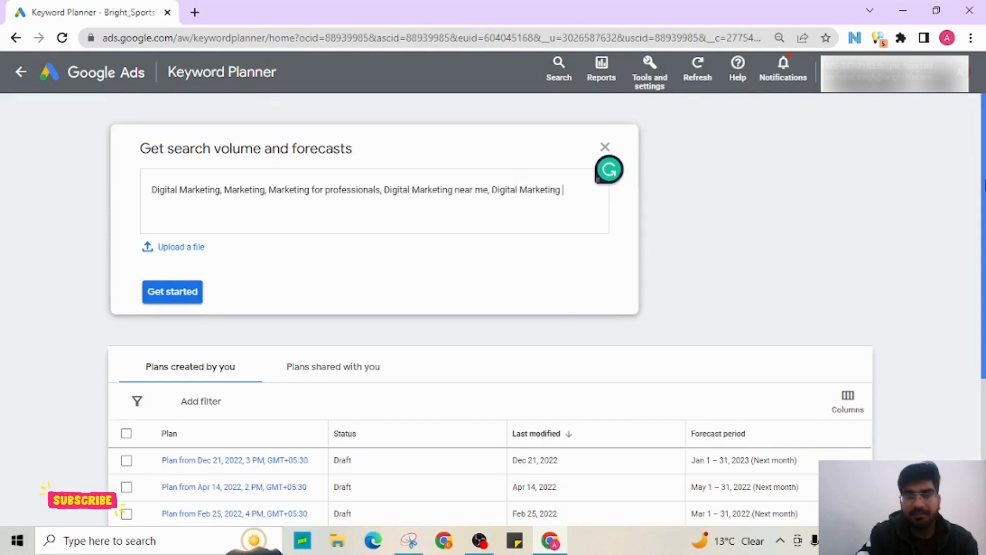
text(India, Best Institute f)
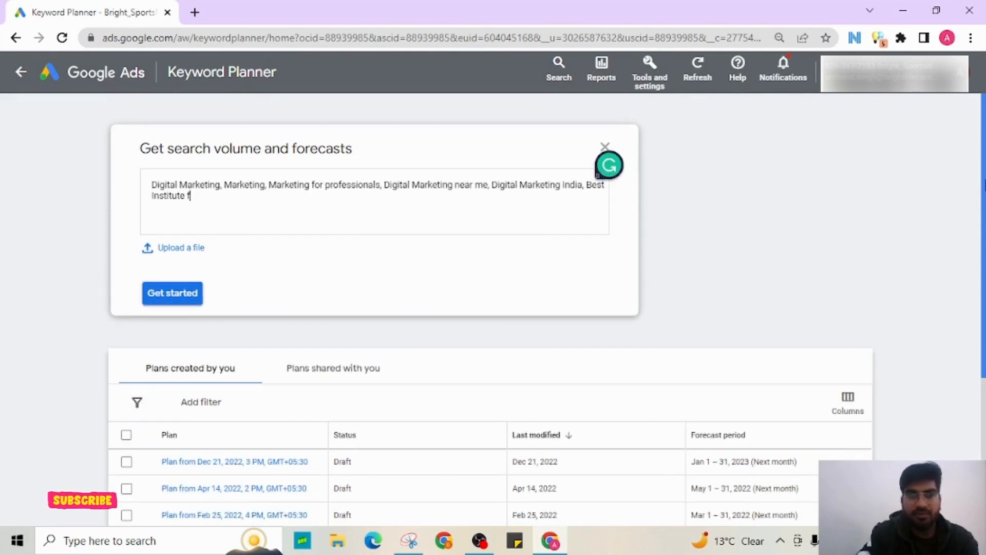
text(or Mar)
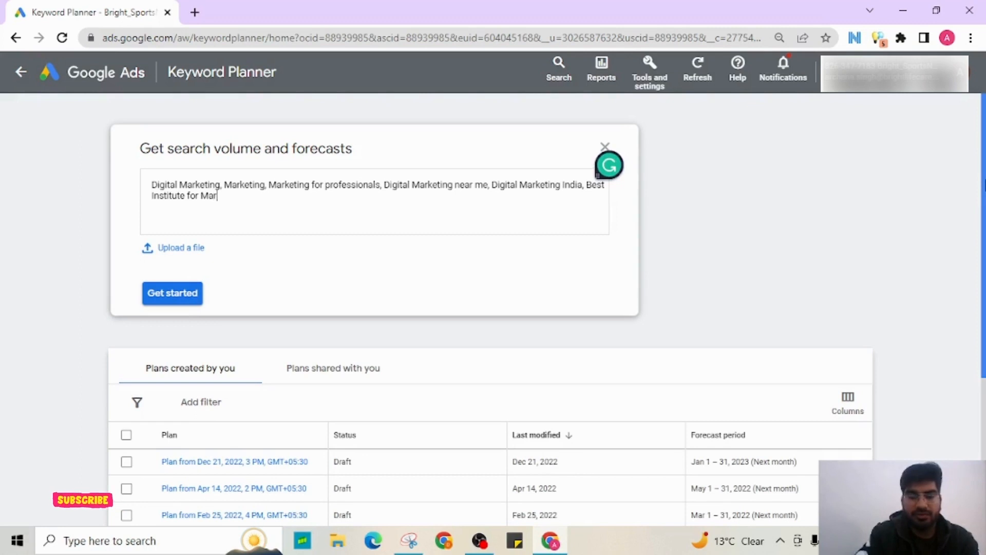
text(keting O)
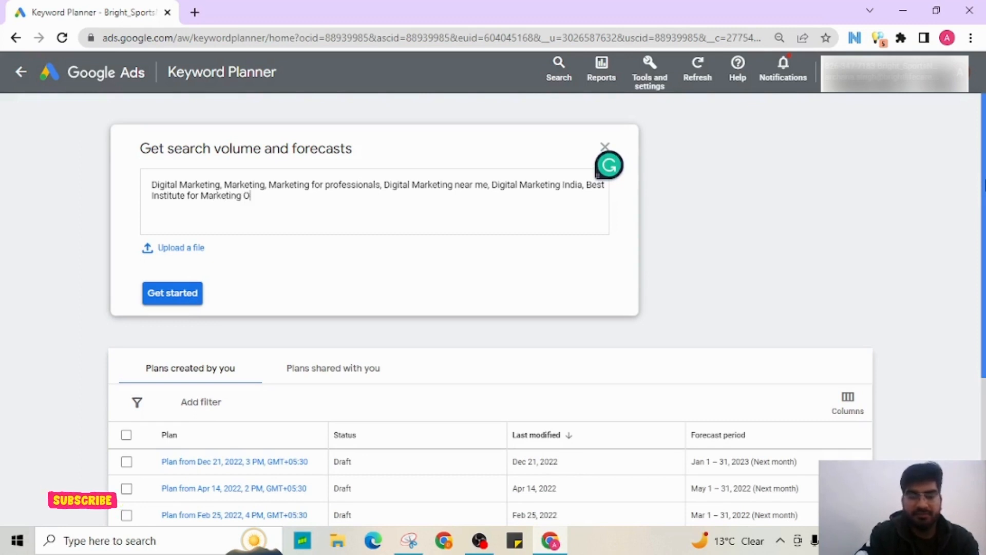
text(nline,)
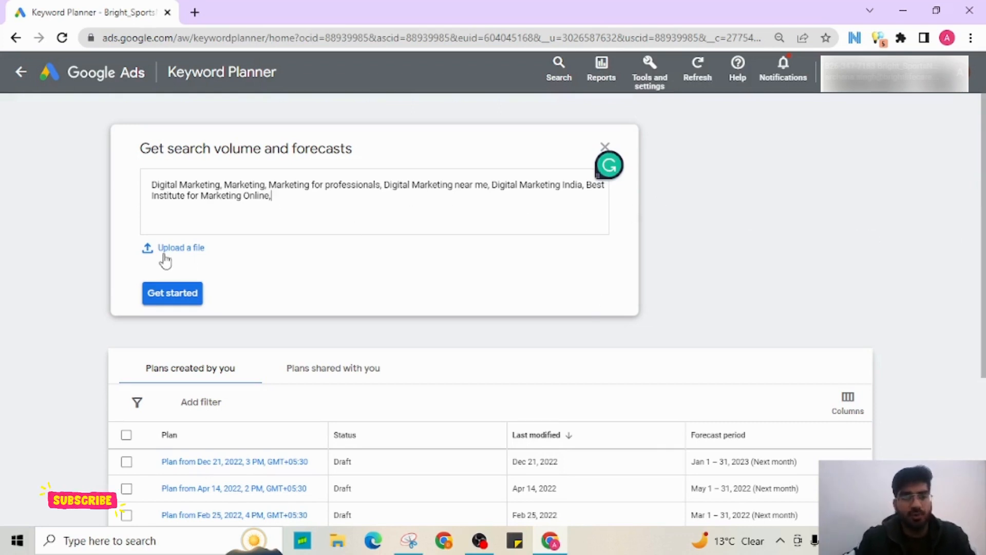
click(174, 291)
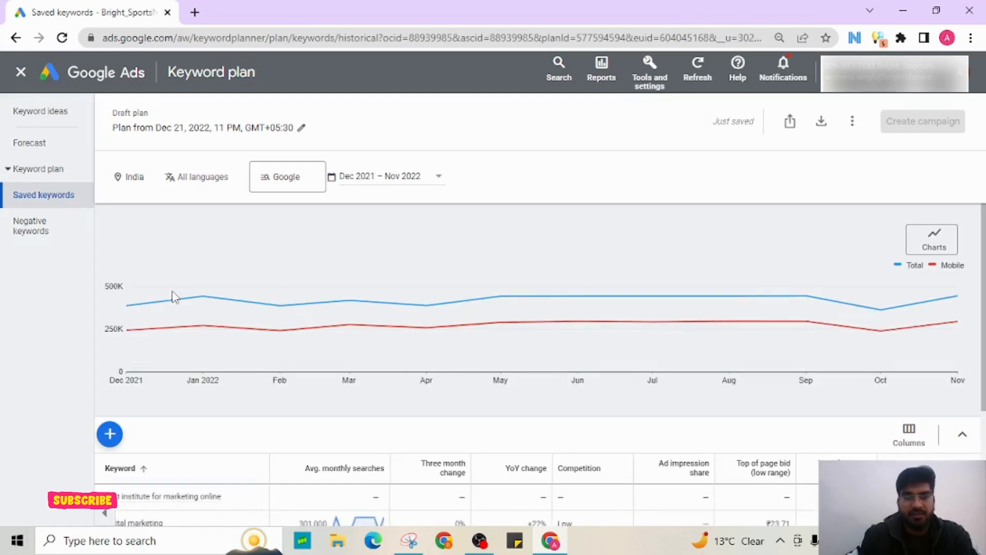
Target the Delhi, India union territory in the keyword plan instead of the whole country of India and save the location.
scroll(280, 258, down, 3)
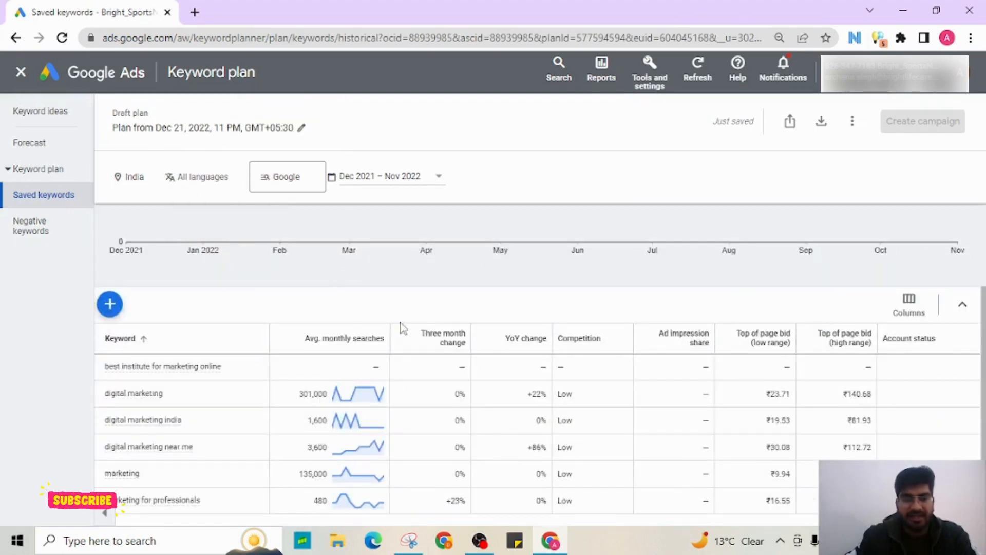
scroll(519, 280, up, 3)
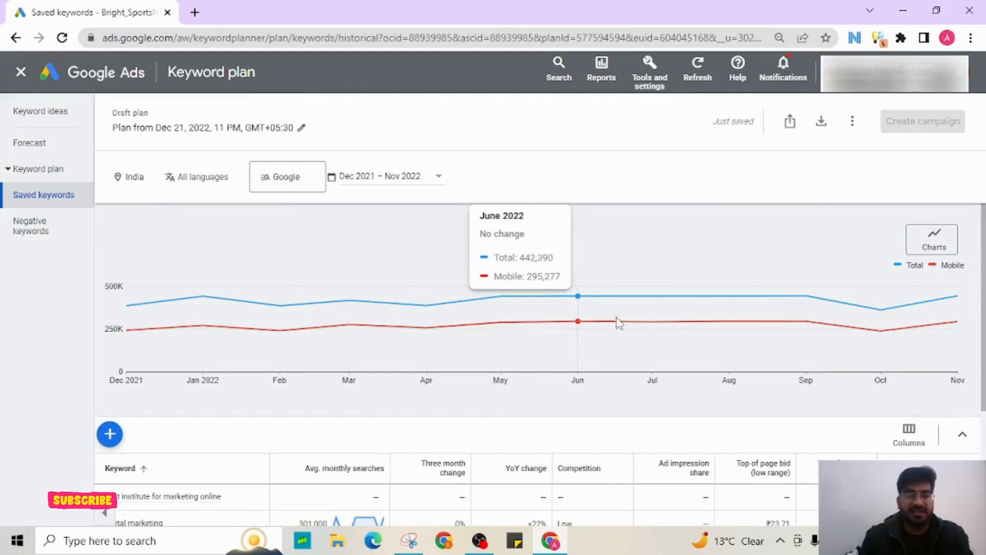
scroll(614, 328, down, 3)
scroll(566, 391, down, 1)
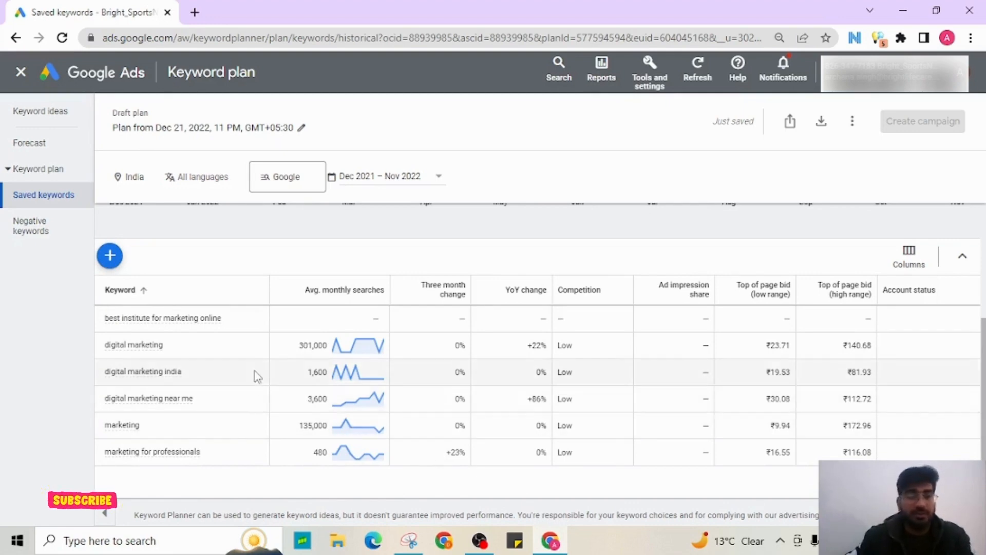
scroll(255, 385, up, 2)
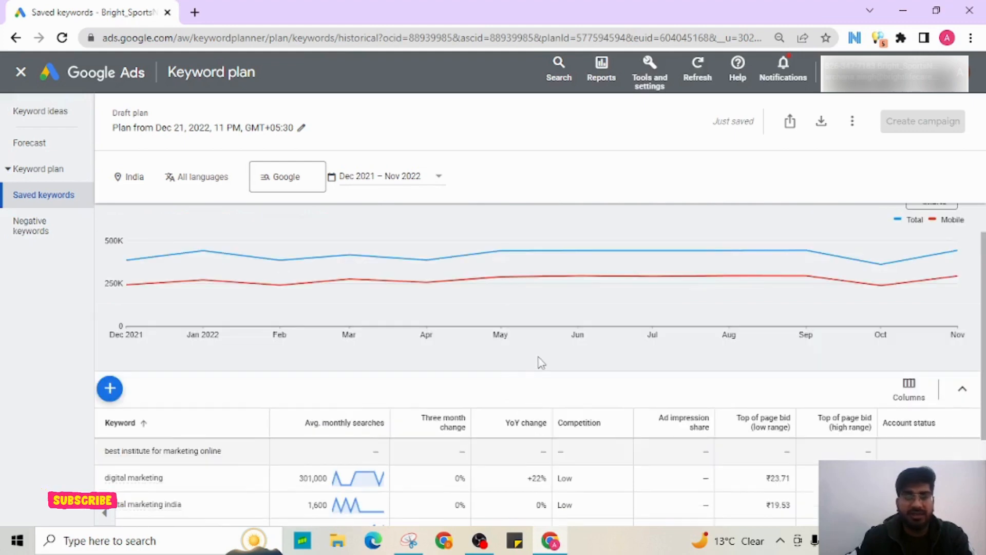
click(132, 179)
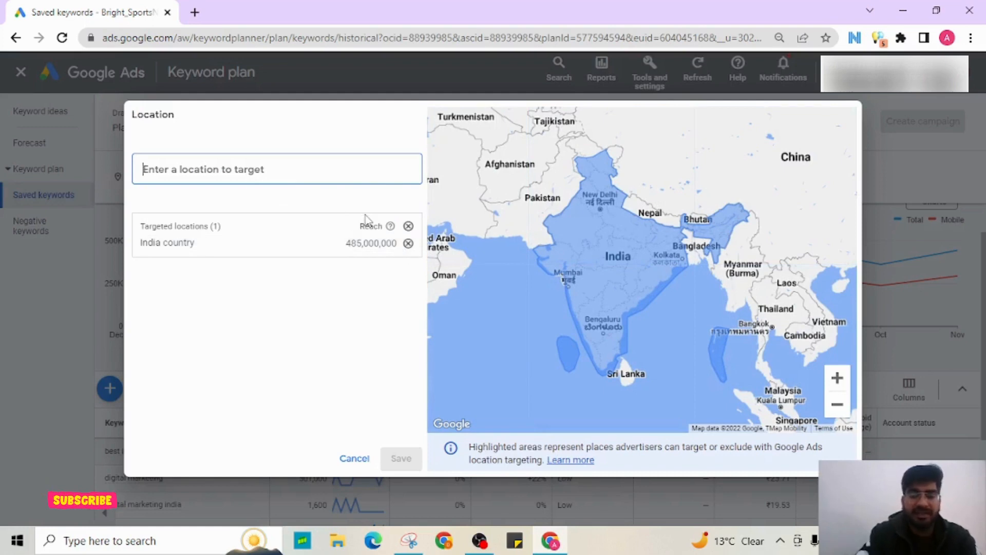
text(delhi)
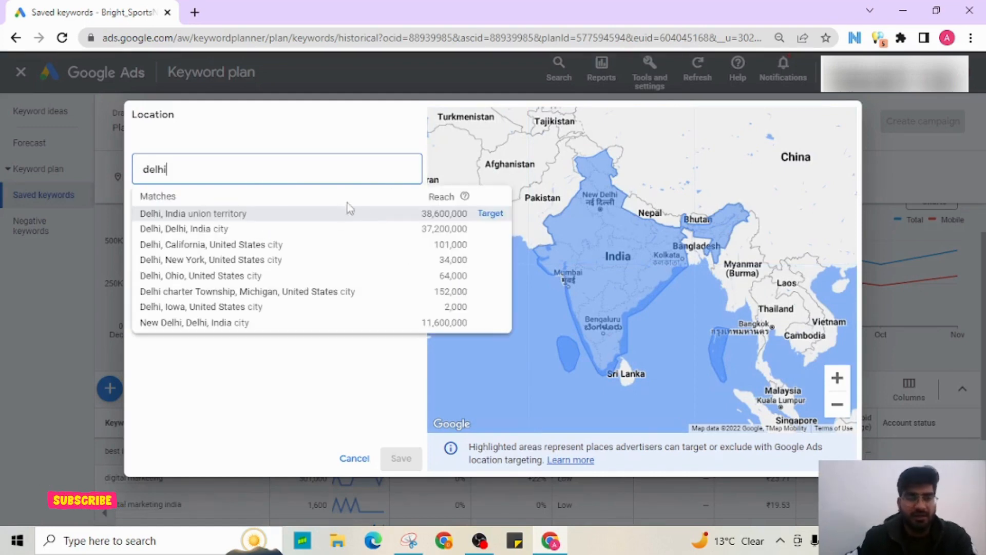
click(490, 214)
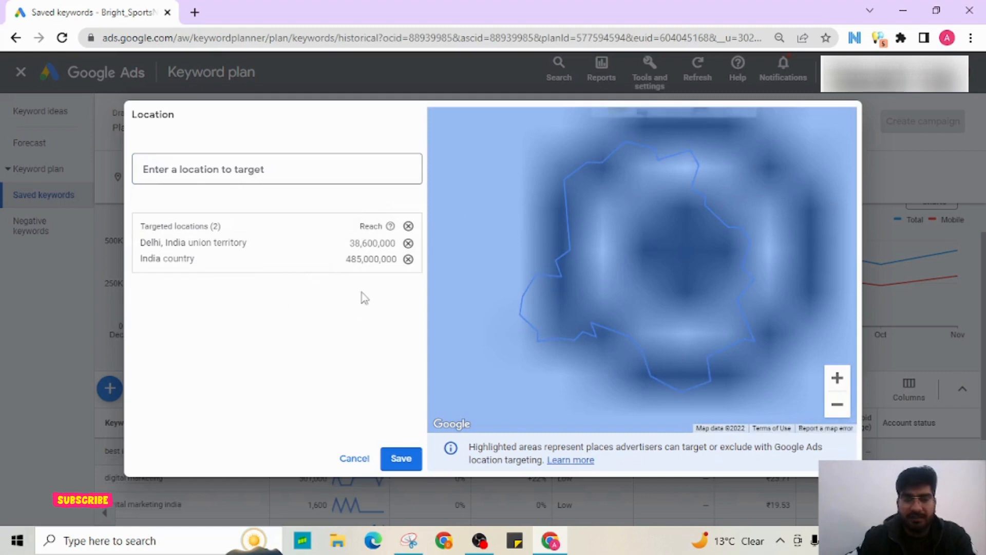
click(408, 259)
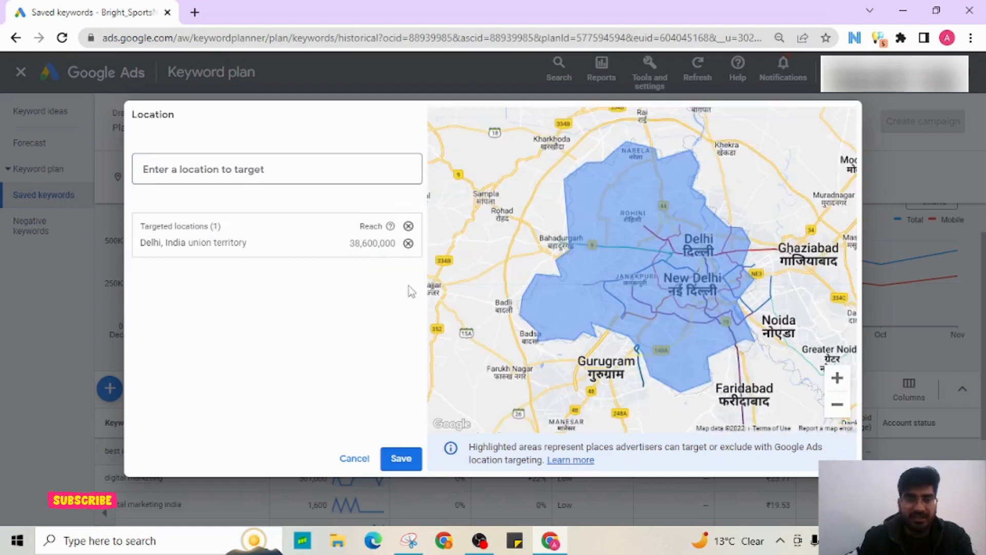
click(402, 458)
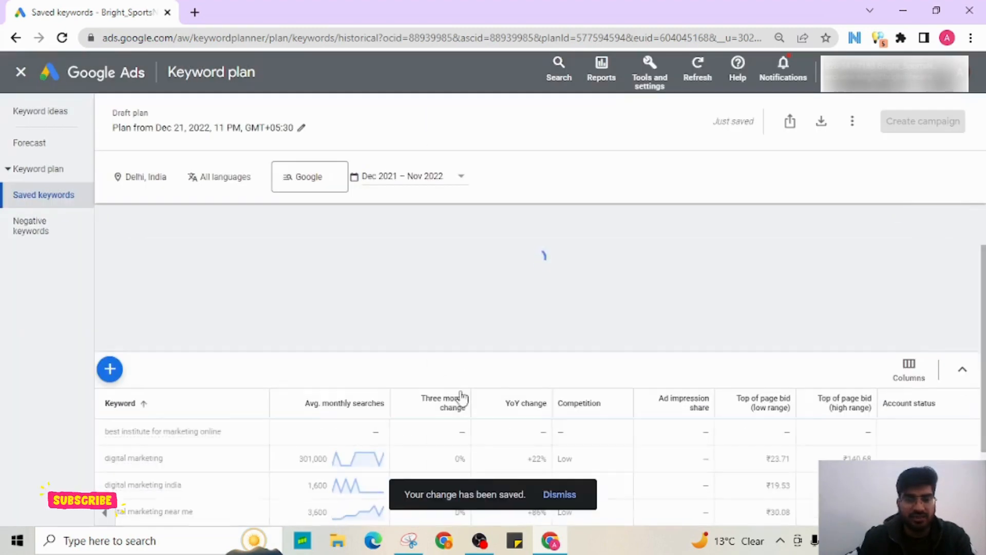
Examine the Delhi keyword metrics, including three-month change and the monthly search trends for "digital marketing near me" and "digital marketing".
scroll(311, 415, down, 2)
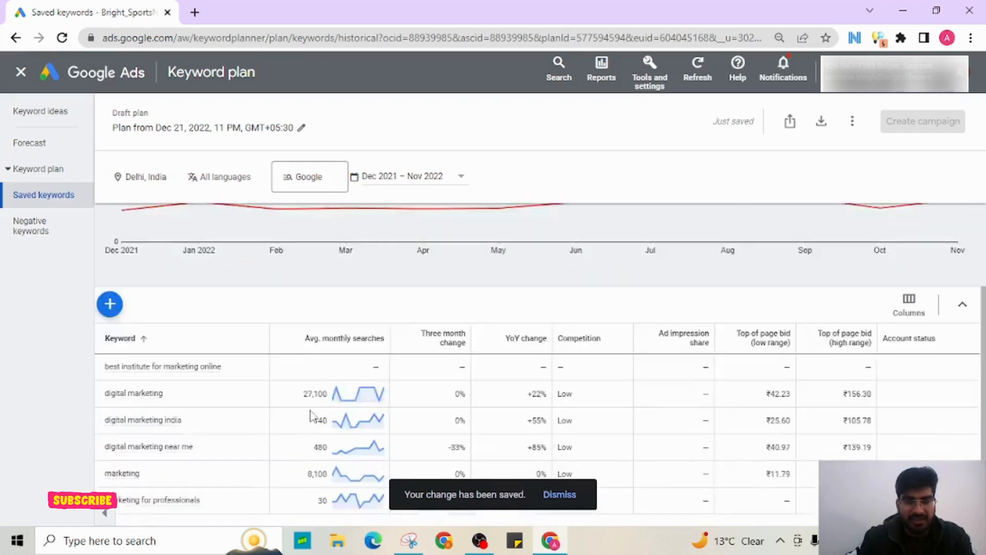
scroll(311, 415, down, 1)
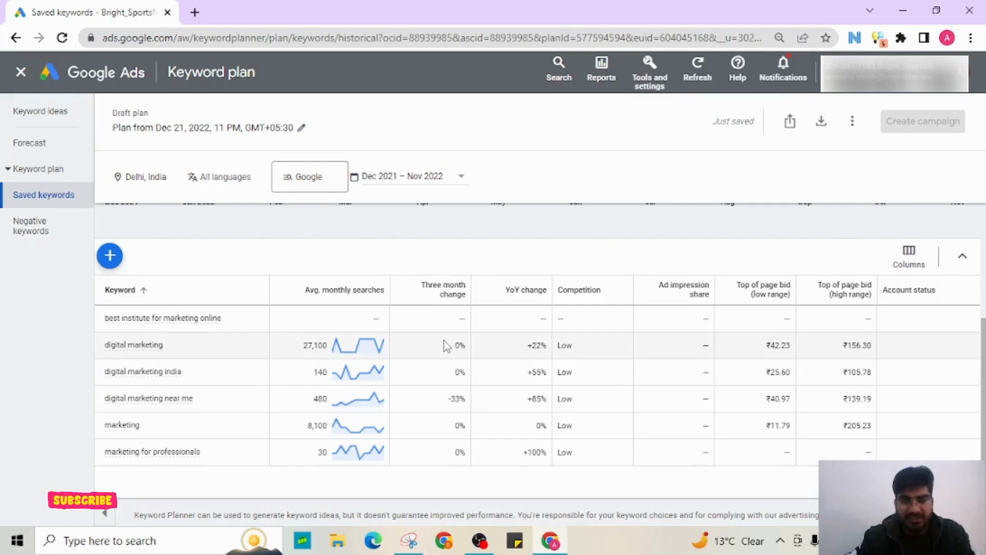
mouse_move(452, 295)
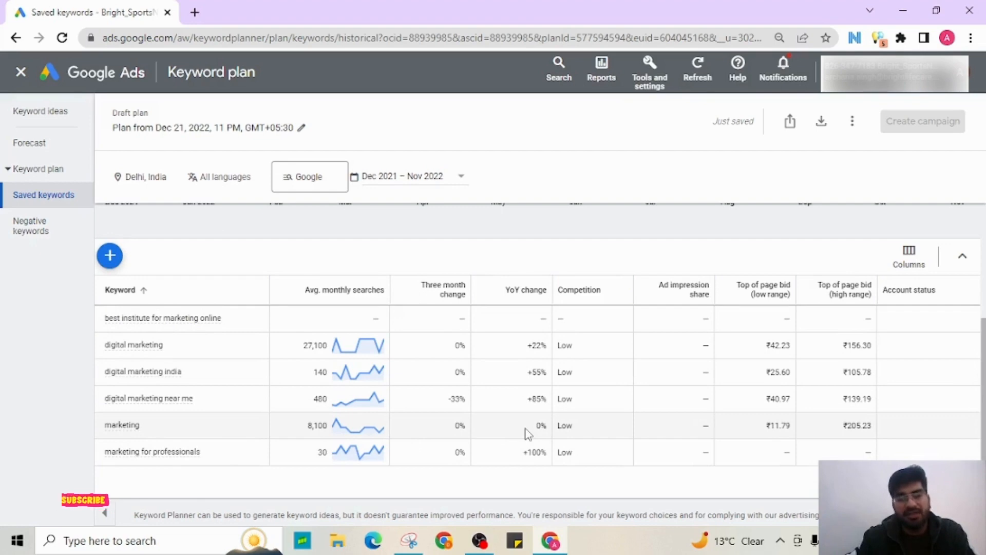
double_click(457, 399)
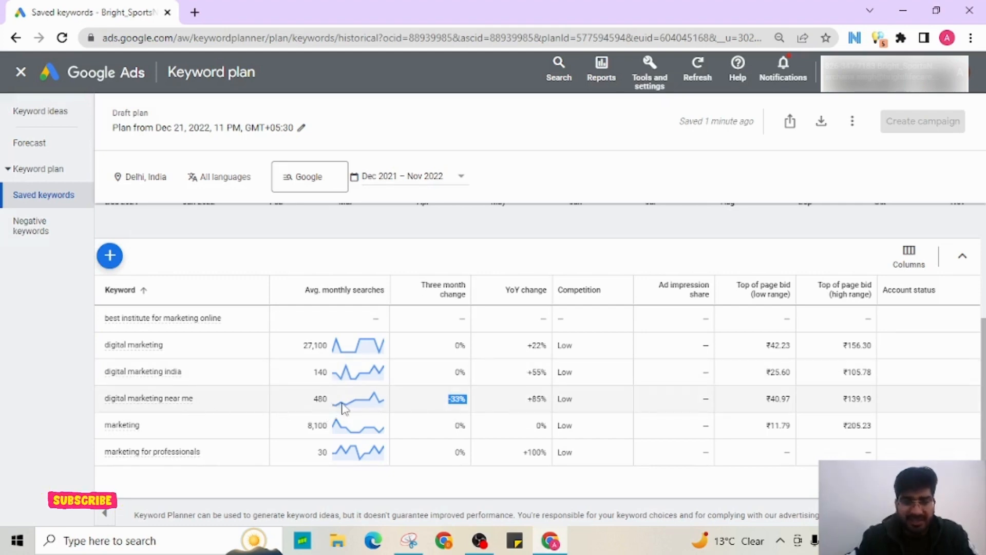
mouse_move(369, 409)
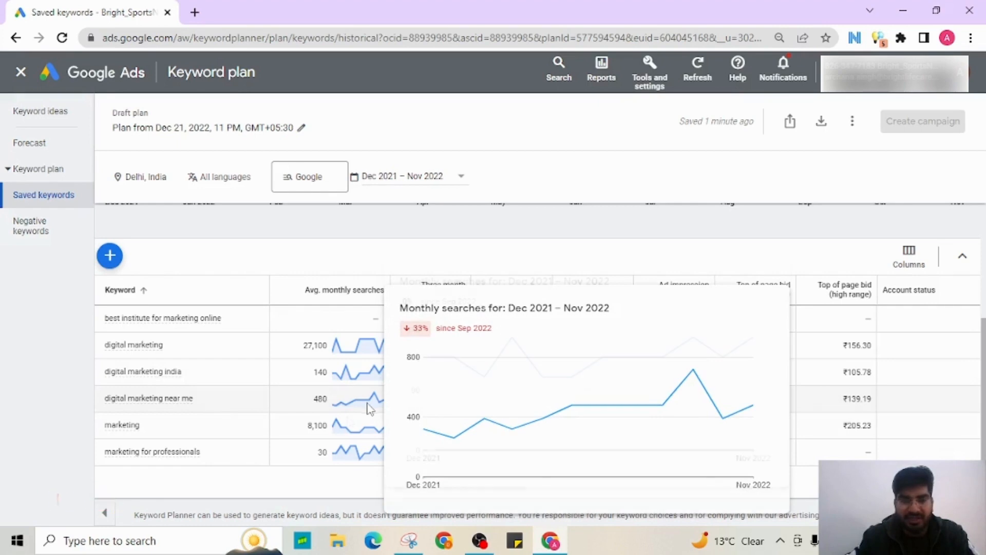
mouse_move(358, 353)
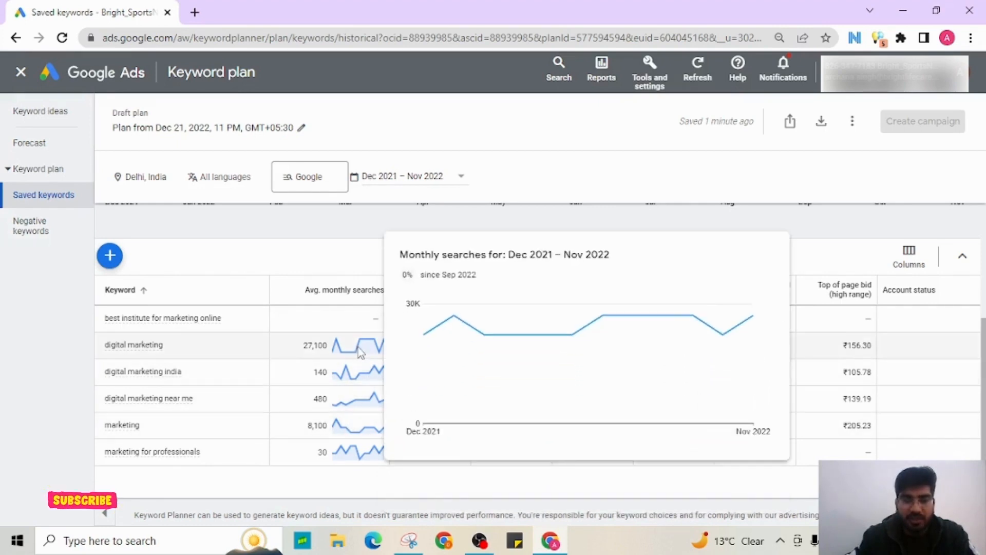
Rename the draft keyword plan to Dec'22 and save the new name.
mouse_move(442, 341)
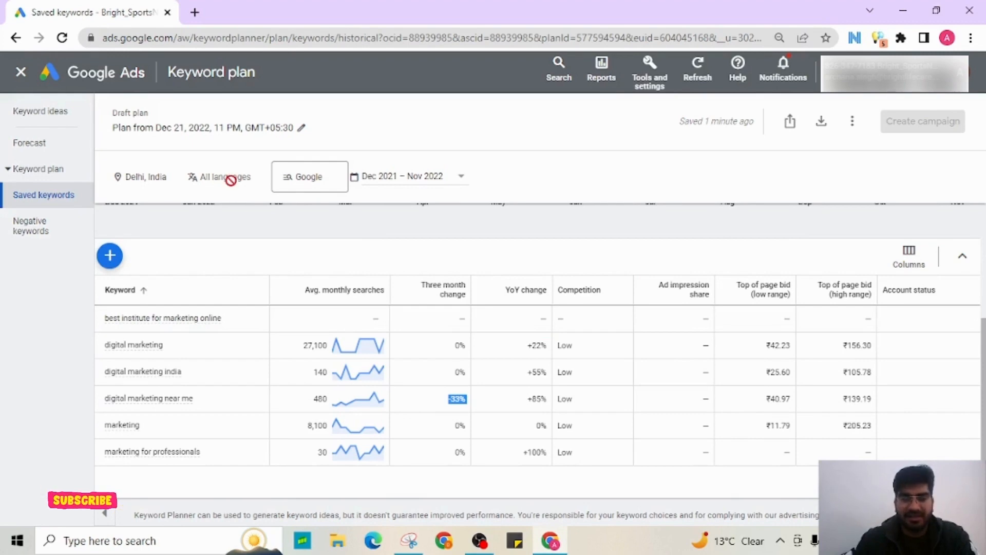
mouse_move(231, 180)
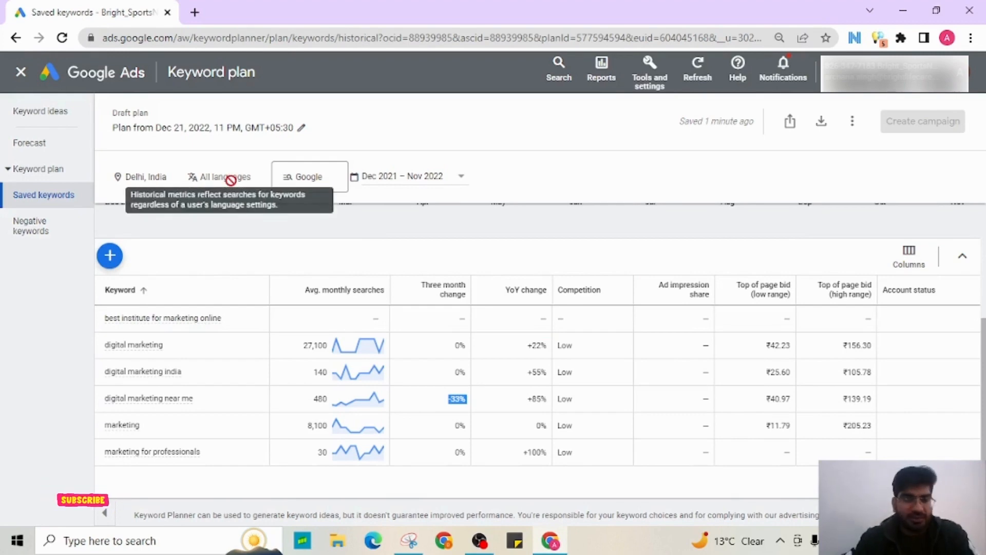
click(272, 128)
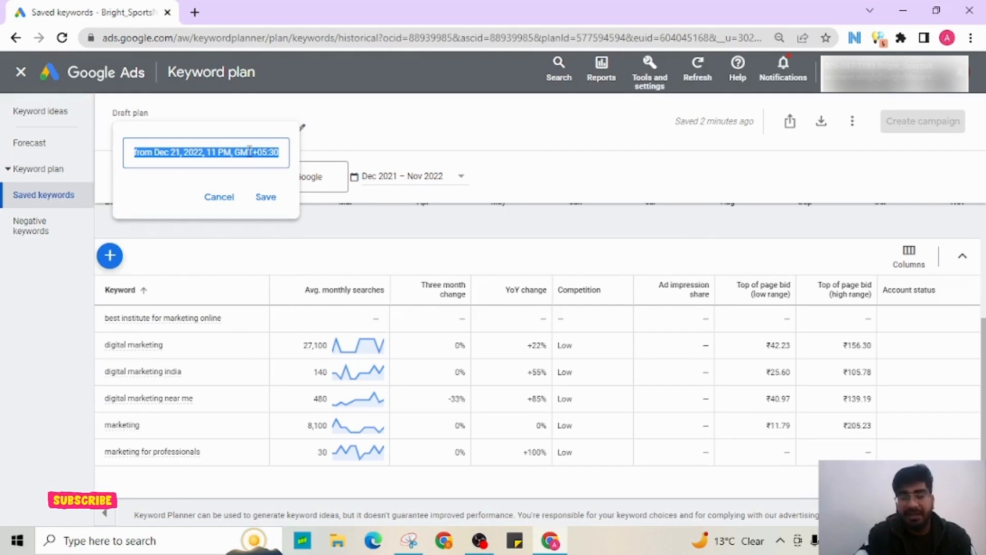
text(De)
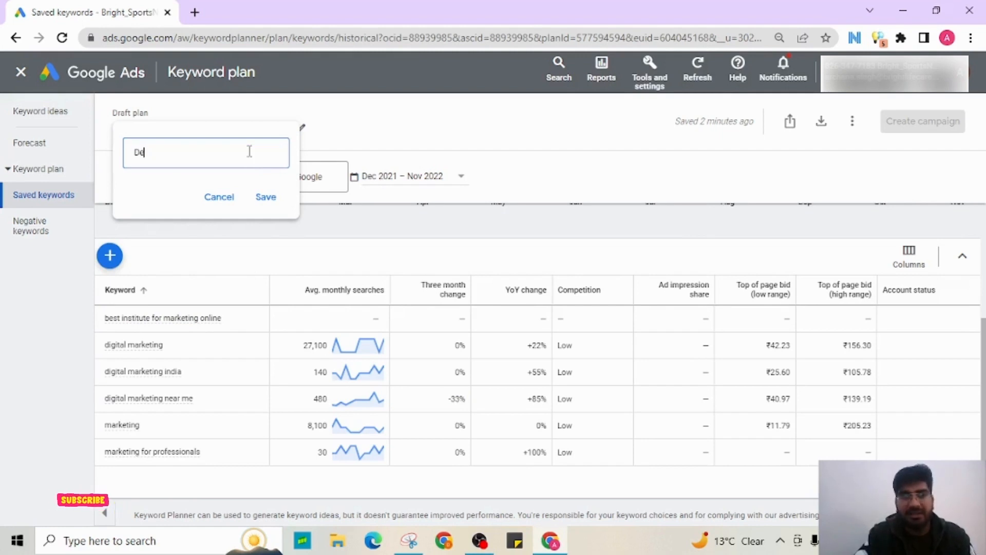
text(c'22)
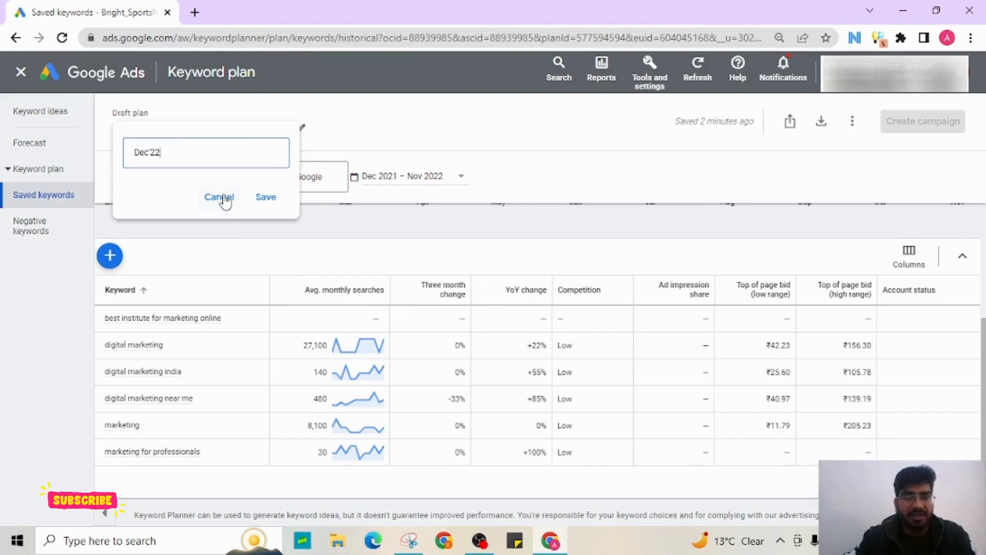
click(265, 200)
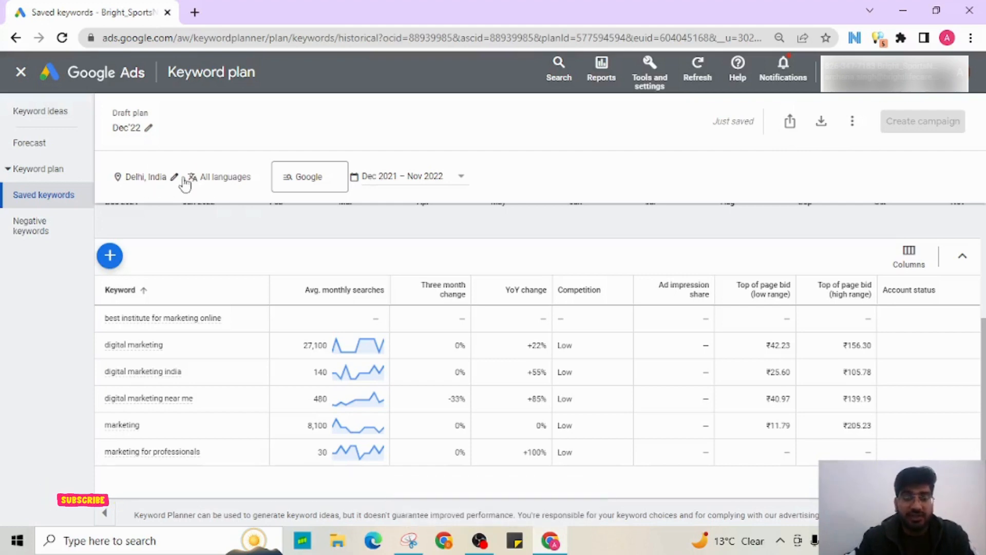
Keep Google as the search network and set the historical date range to all available months.
click(303, 183)
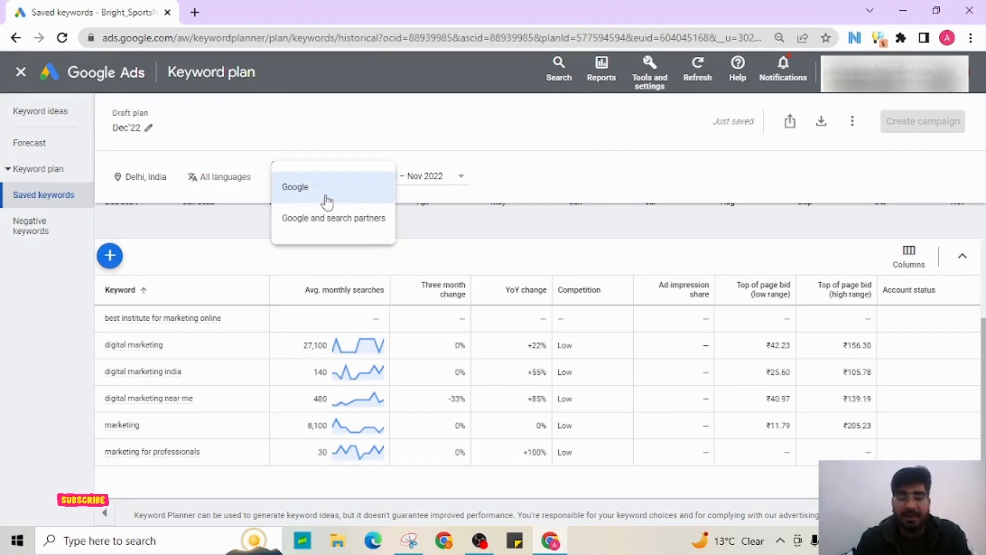
click(308, 191)
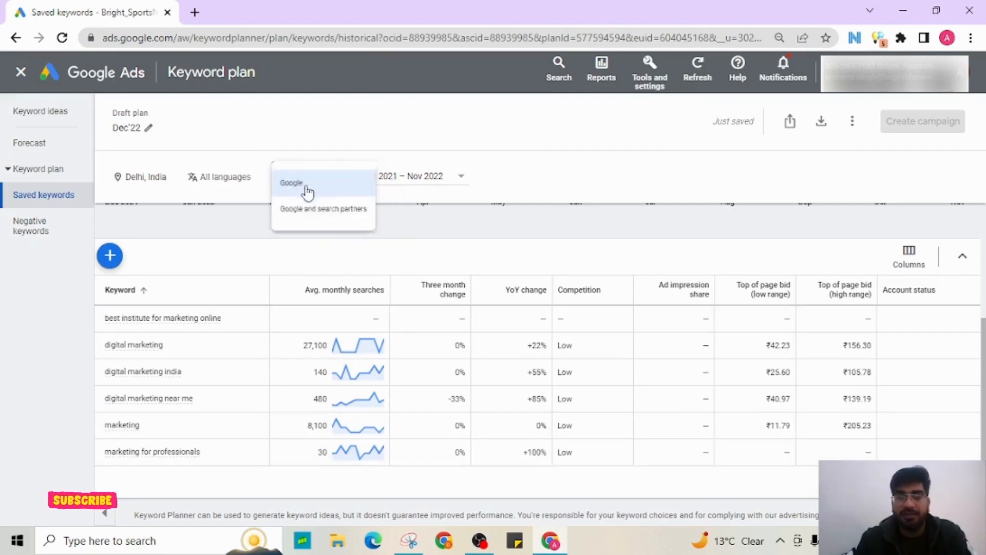
click(412, 180)
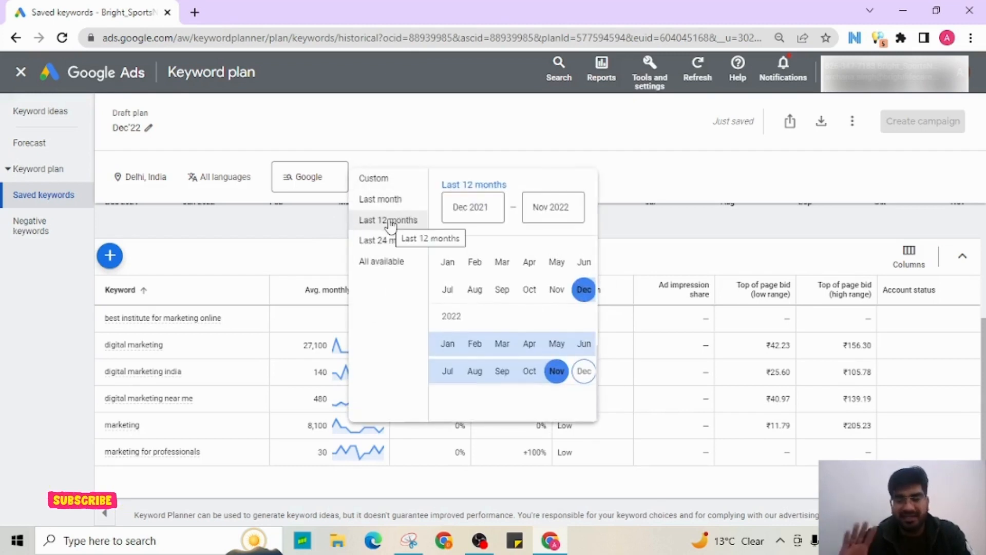
click(383, 263)
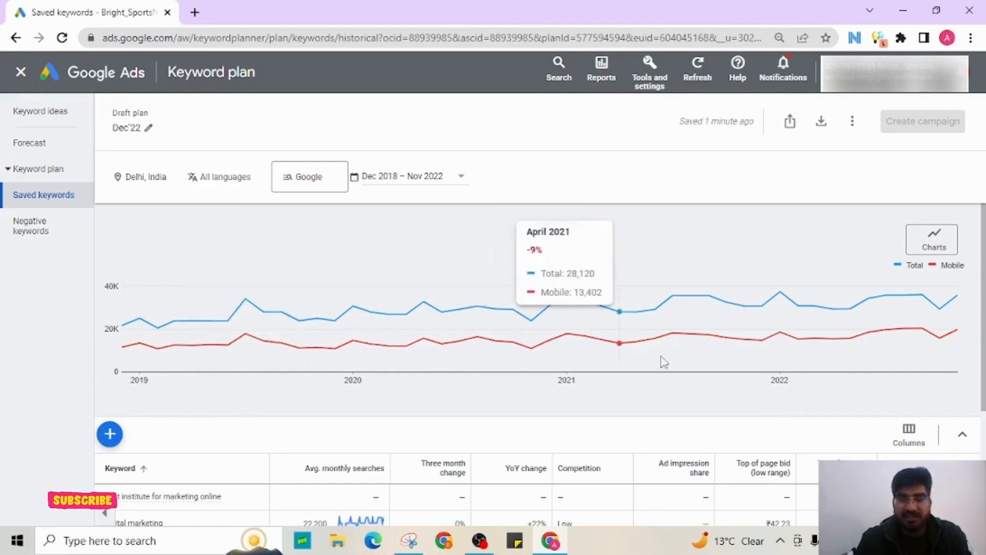
Examine the monthly search trend for "digital marketing" over the full date range.
scroll(764, 352, down, 3)
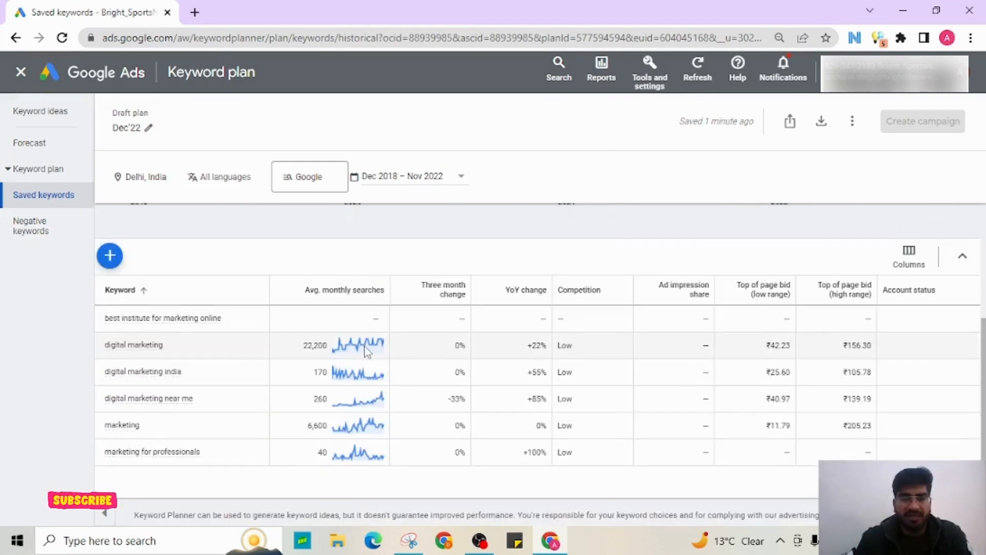
mouse_move(358, 352)
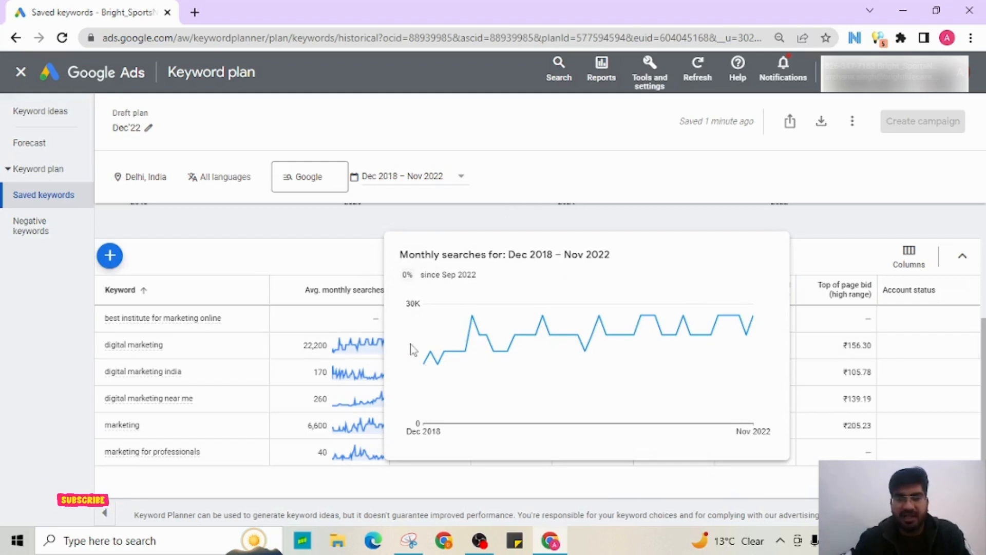
mouse_move(430, 369)
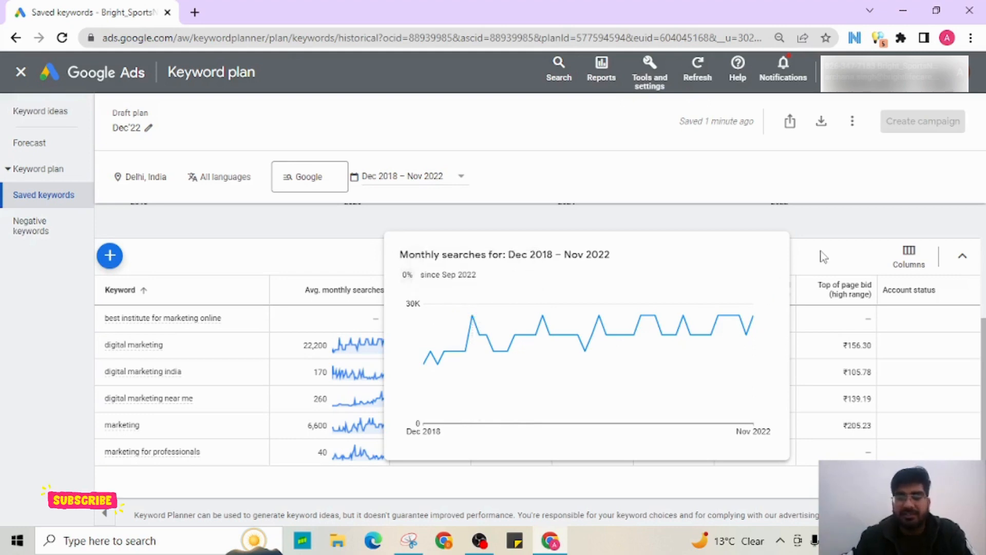
scroll(822, 253, up, 3)
scroll(755, 283, up, 1)
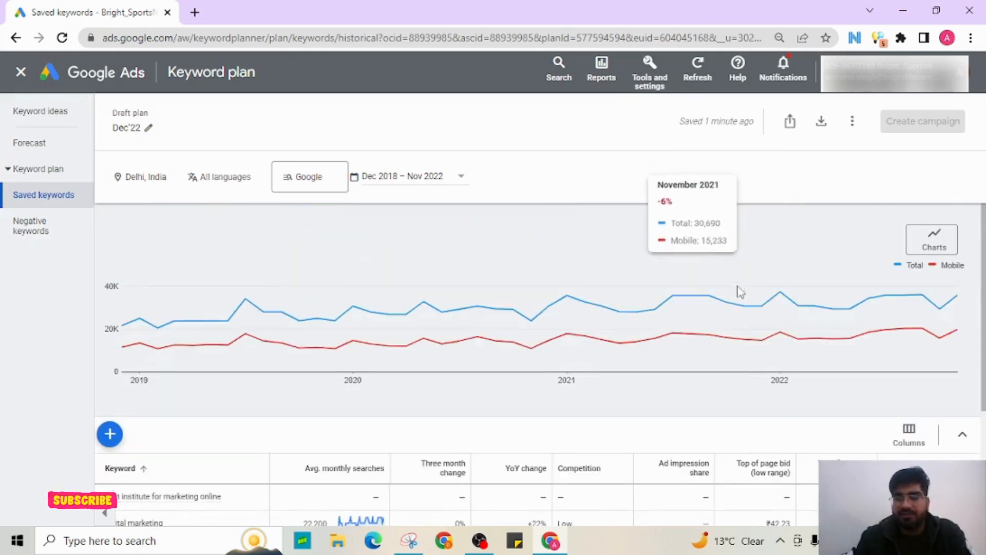
Break the search volume chart down by platforms and compare the mobile, tablet and desktop shares.
click(934, 248)
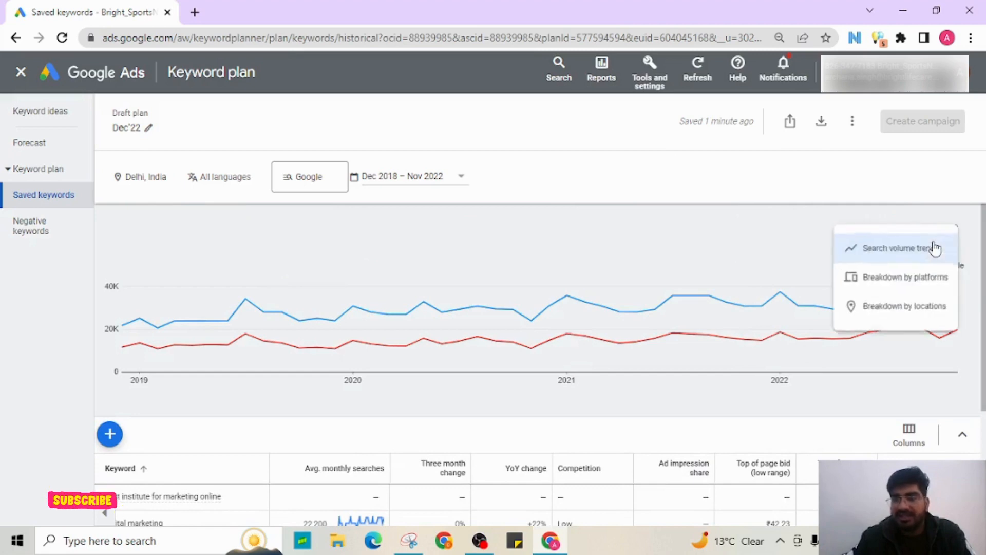
click(900, 288)
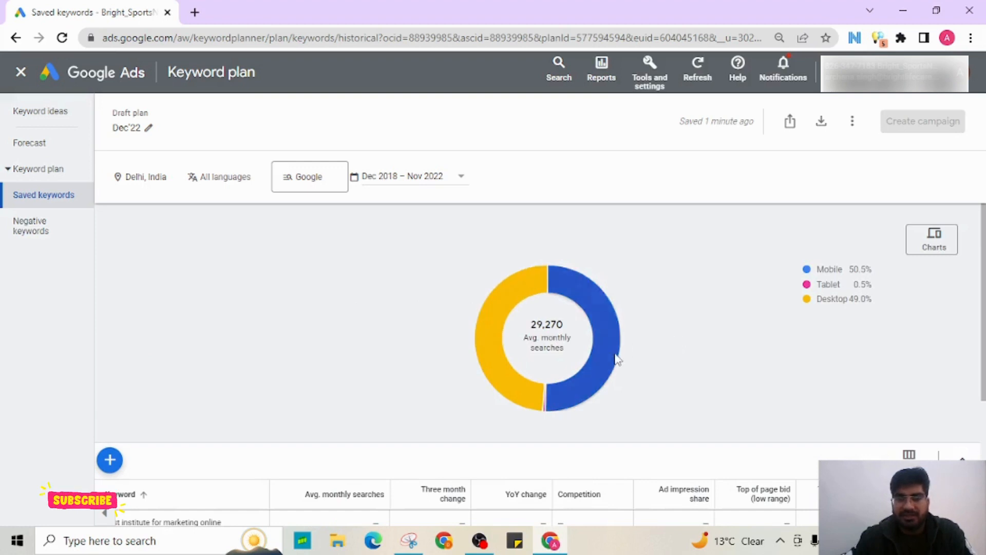
mouse_move(607, 347)
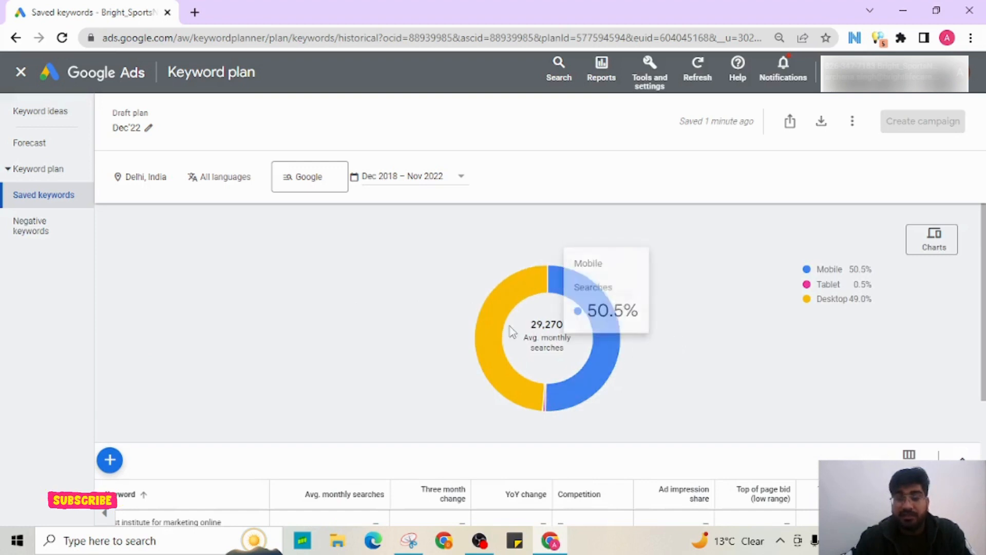
mouse_move(497, 330)
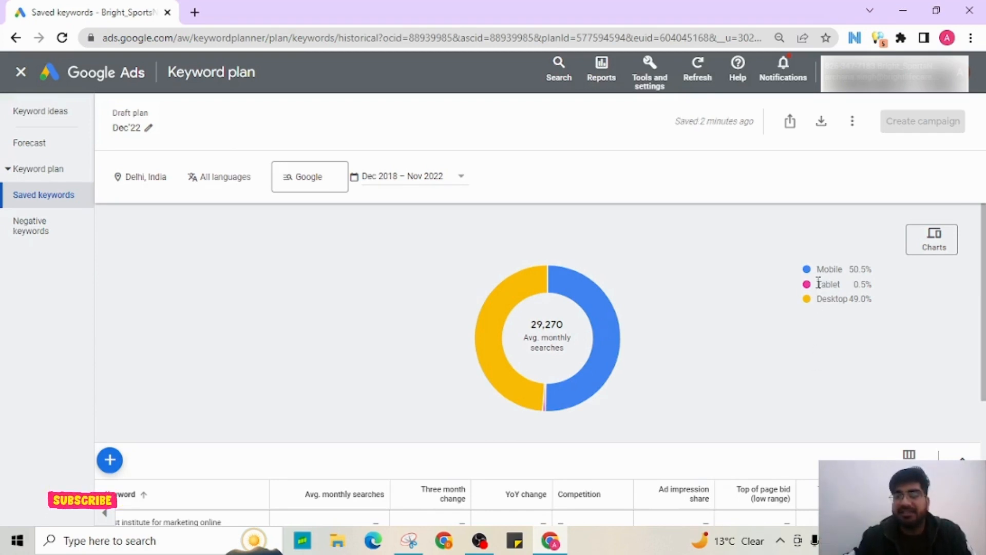
drag(818, 284, 836, 284)
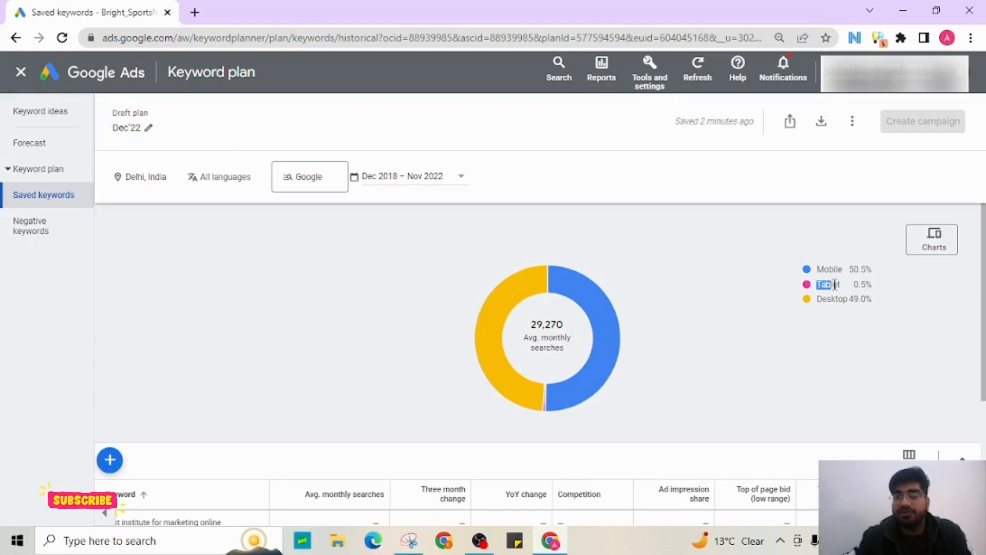
click(867, 284)
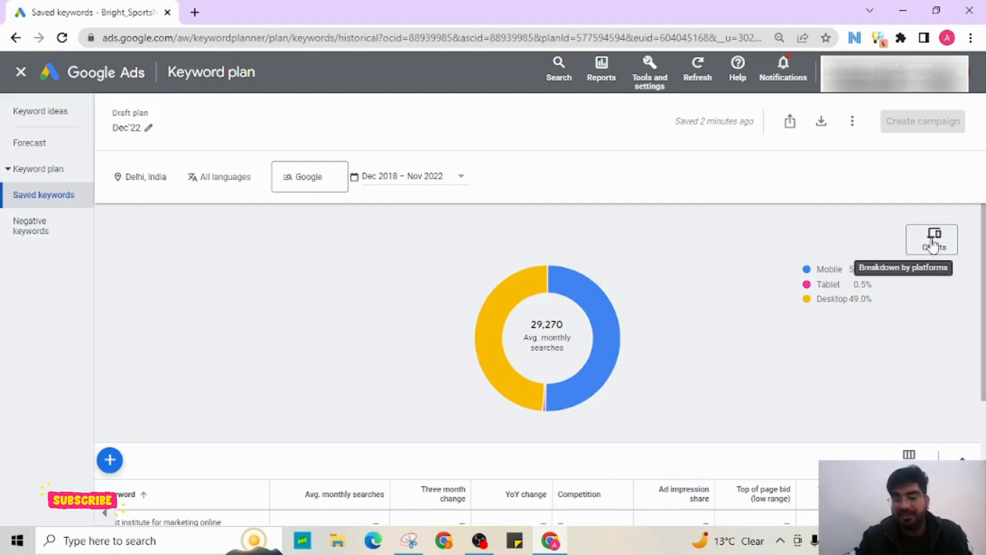
scroll(565, 411, down, 4)
scroll(518, 386, up, 4)
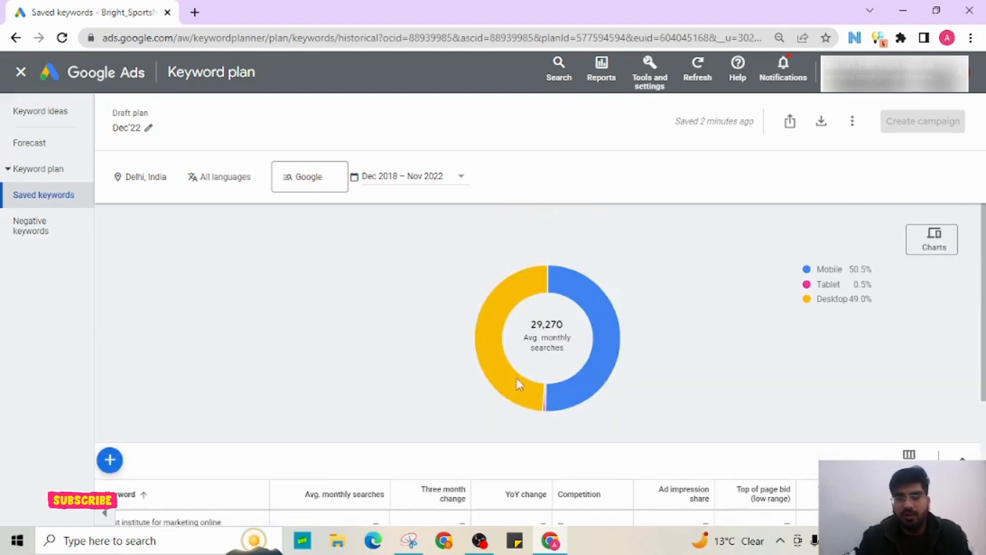
scroll(531, 358, down, 3)
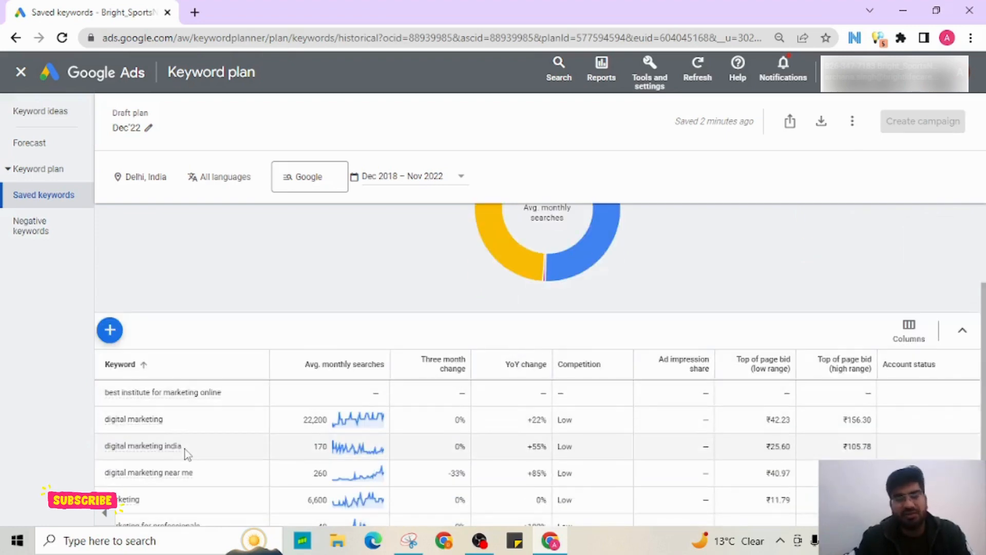
scroll(518, 386, up, 3)
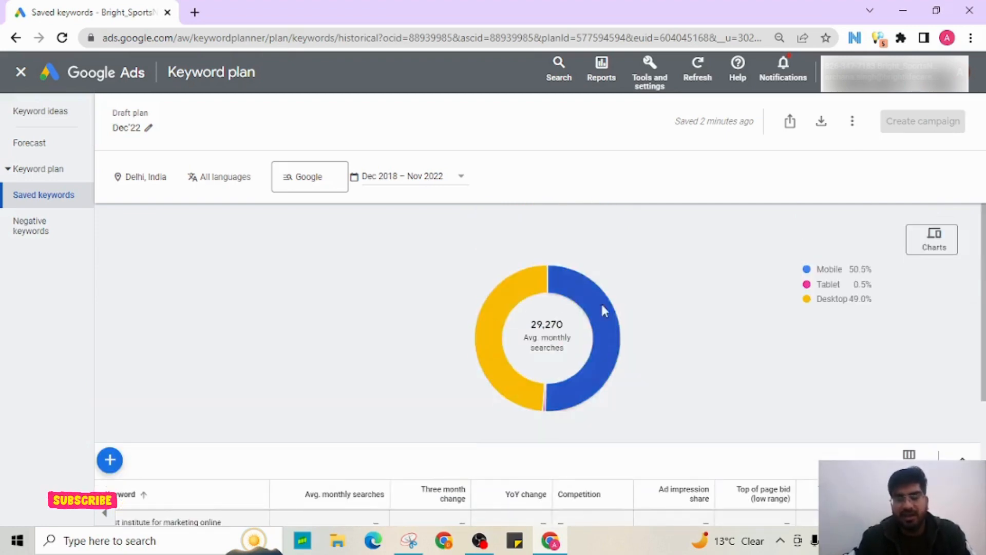
Break the search volume chart down by locations and compare the New Delhi and Delhi shares.
click(935, 253)
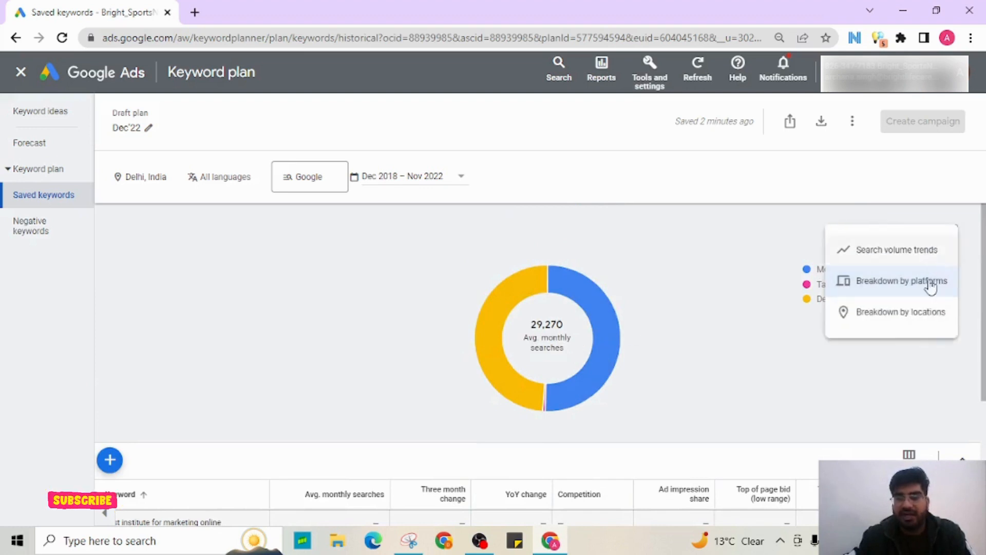
click(905, 324)
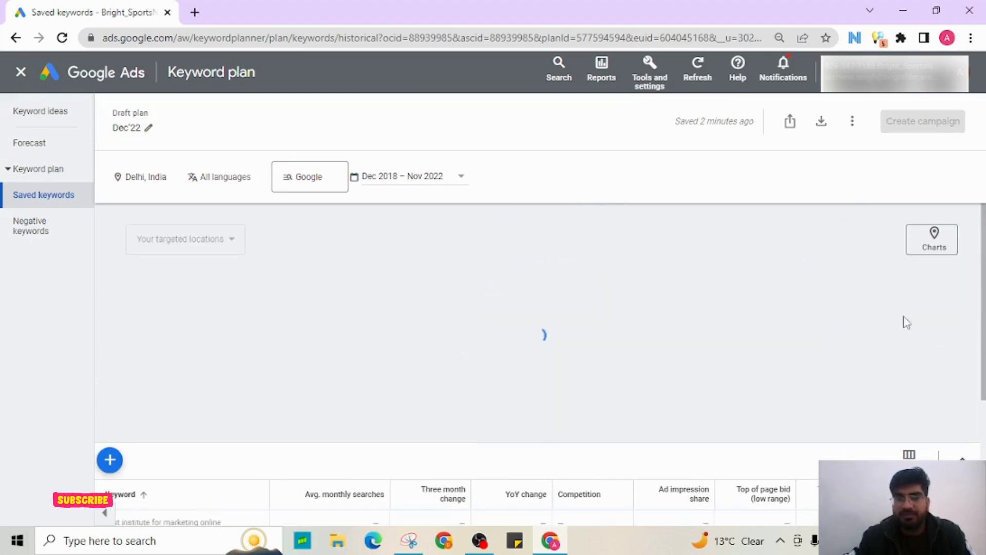
scroll(519, 300, down, 4)
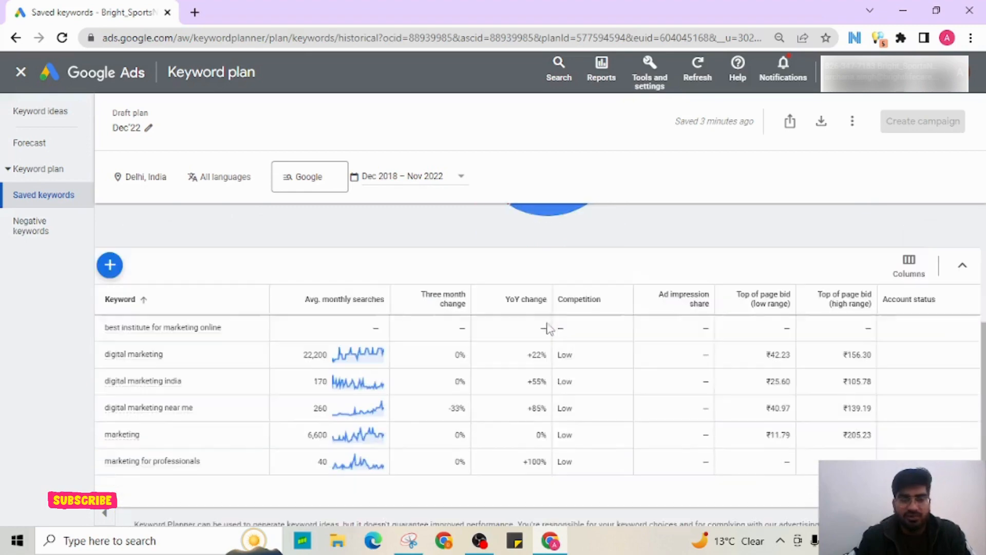
scroll(570, 302, up, 2)
scroll(576, 313, up, 1)
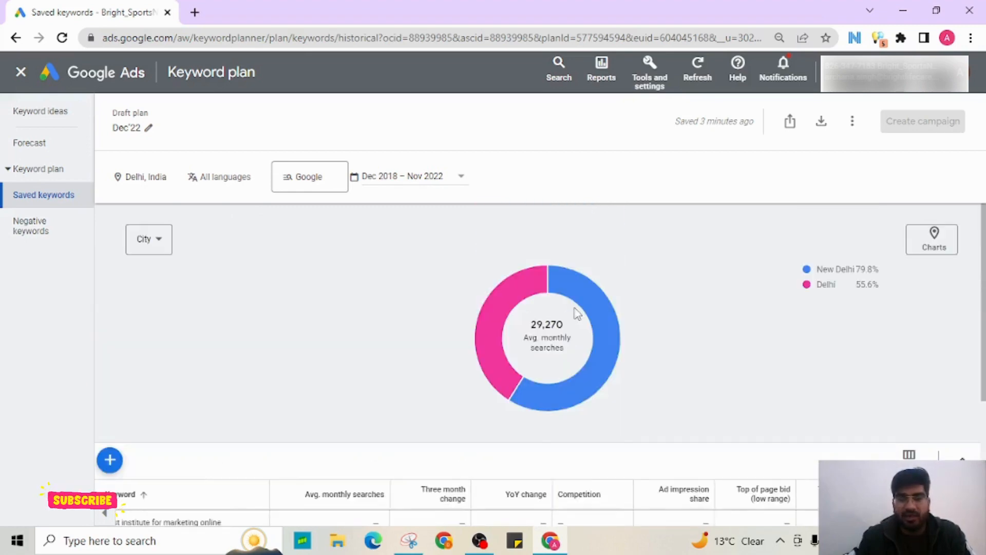
mouse_move(599, 328)
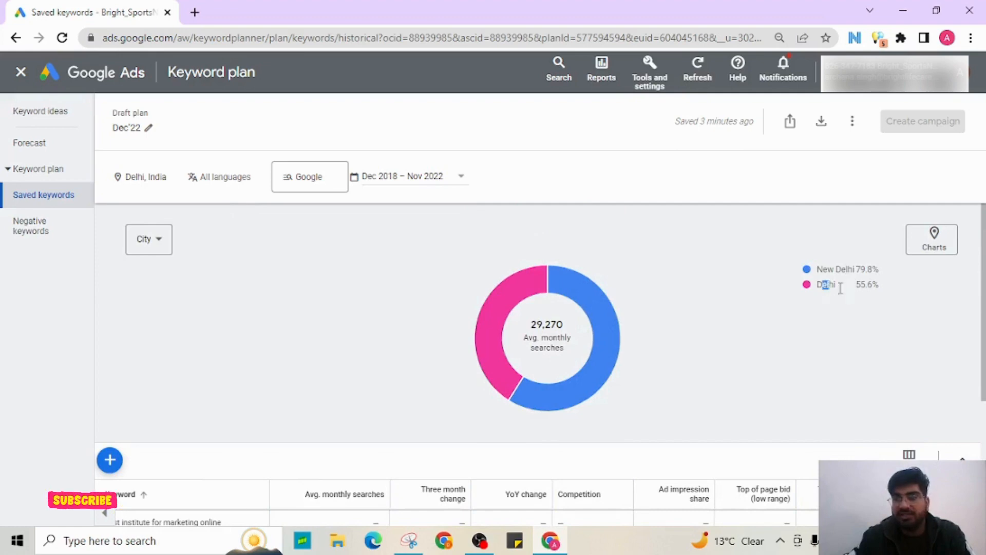
drag(841, 288, 892, 292)
click(790, 335)
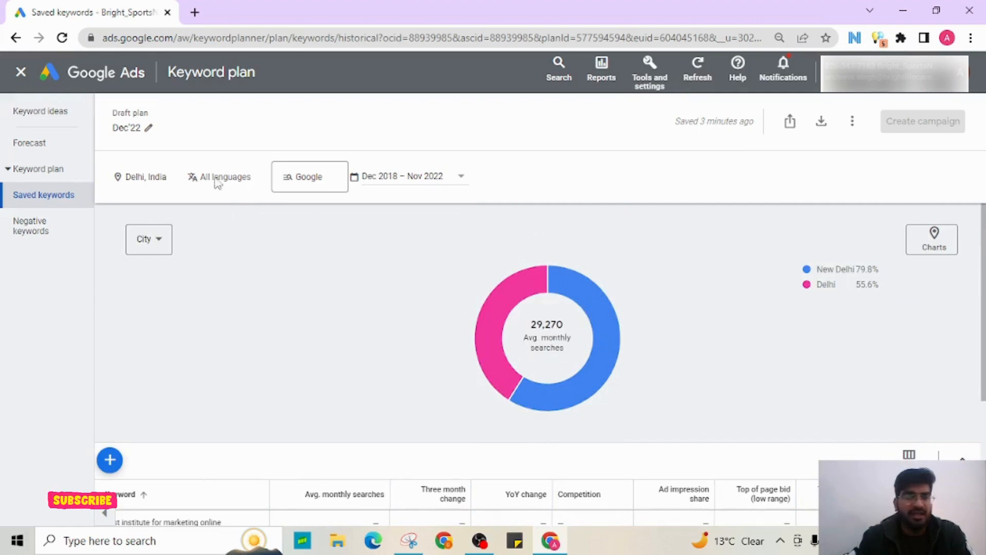
Replace Delhi with the whole country of India as the targeted location, save it and check New Delhi's share of searches.
click(152, 181)
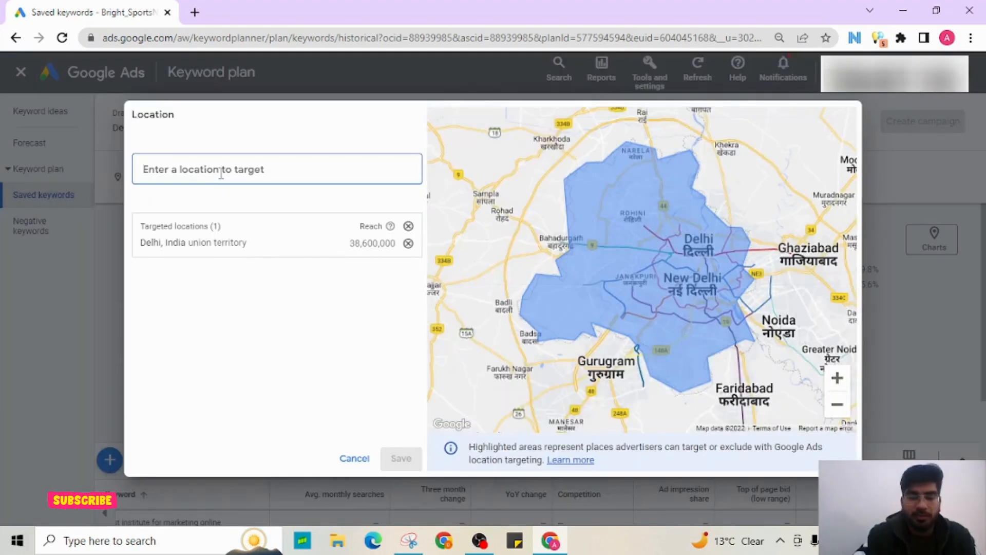
text(india)
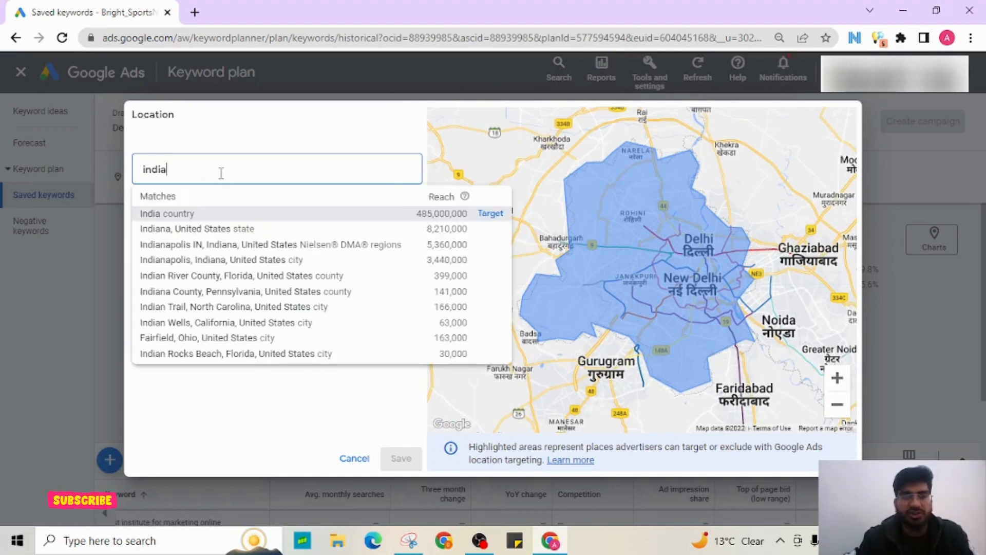
click(484, 216)
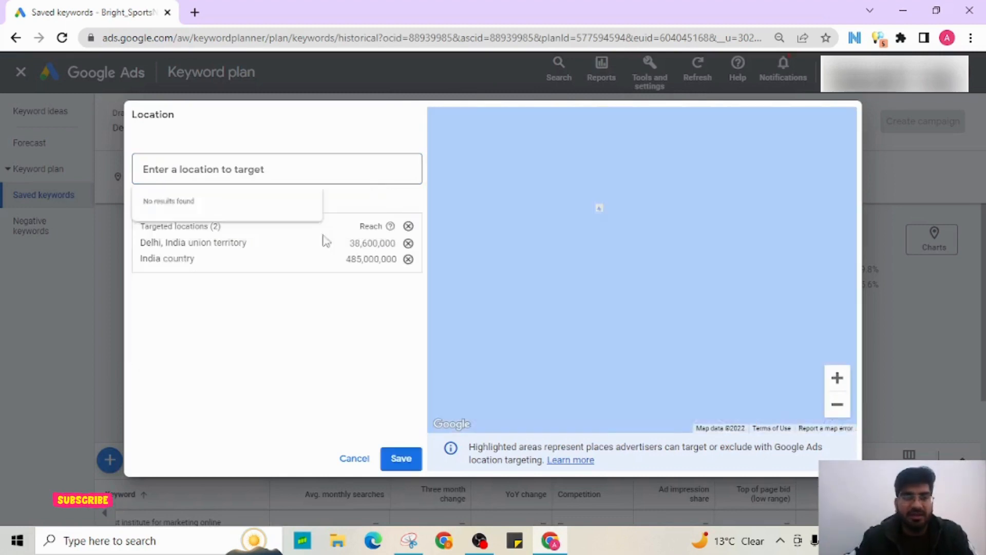
click(408, 243)
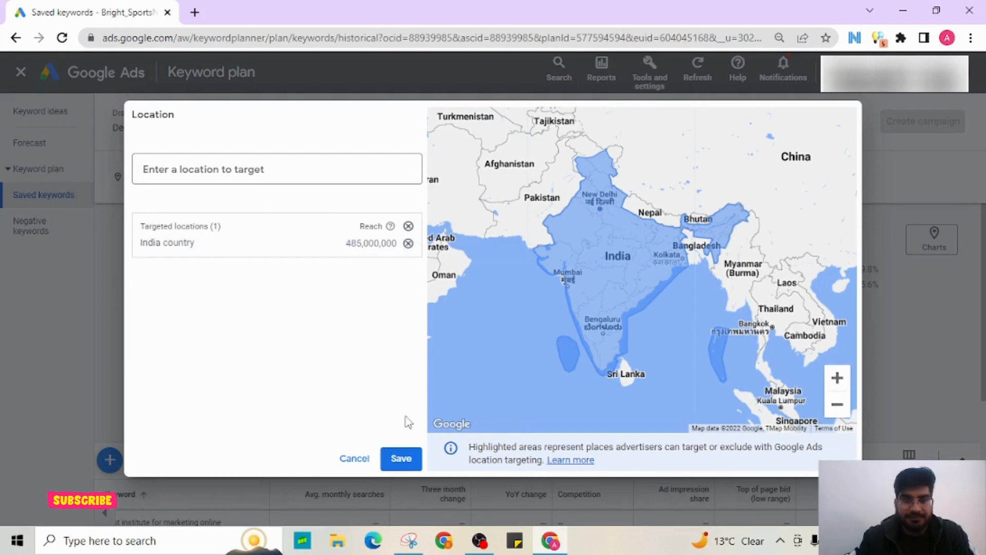
click(403, 460)
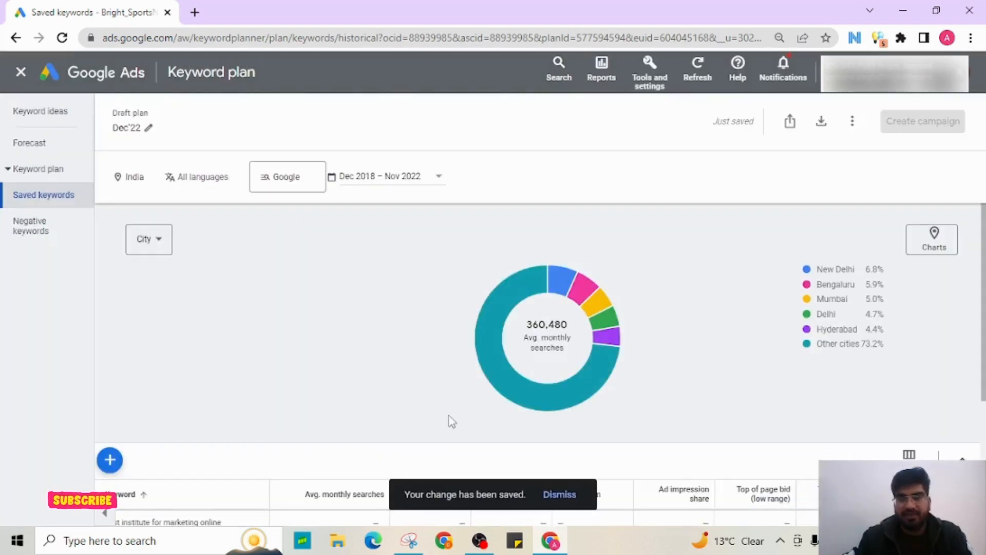
double_click(875, 269)
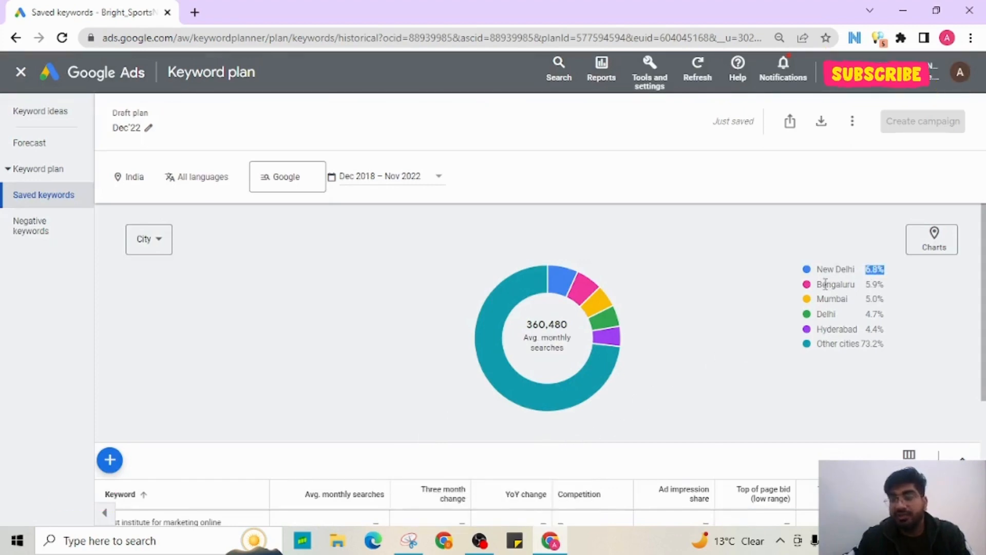
Compare the search shares of Bengaluru, Mumbai, Delhi and the other cities with New Delhi in the city breakdown.
double_click(871, 284)
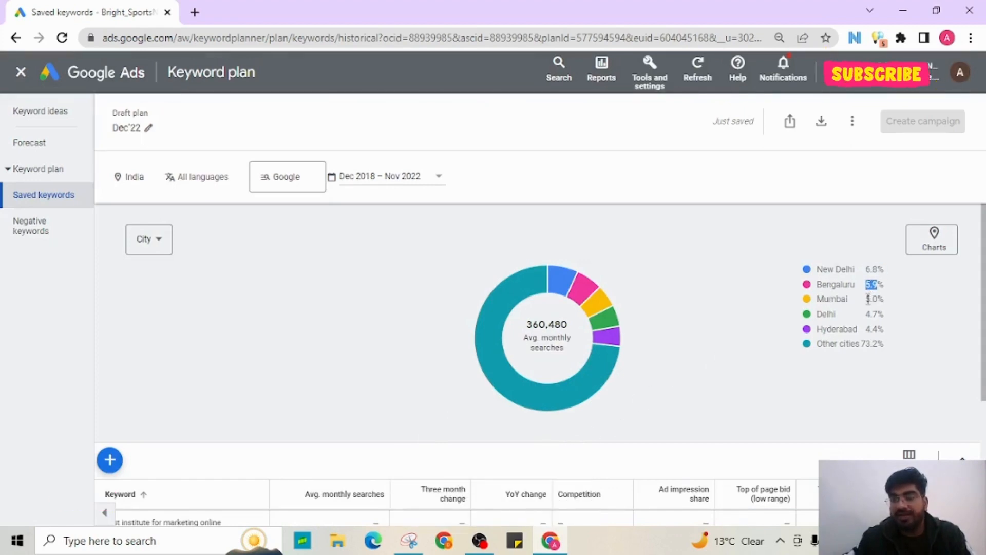
double_click(875, 299)
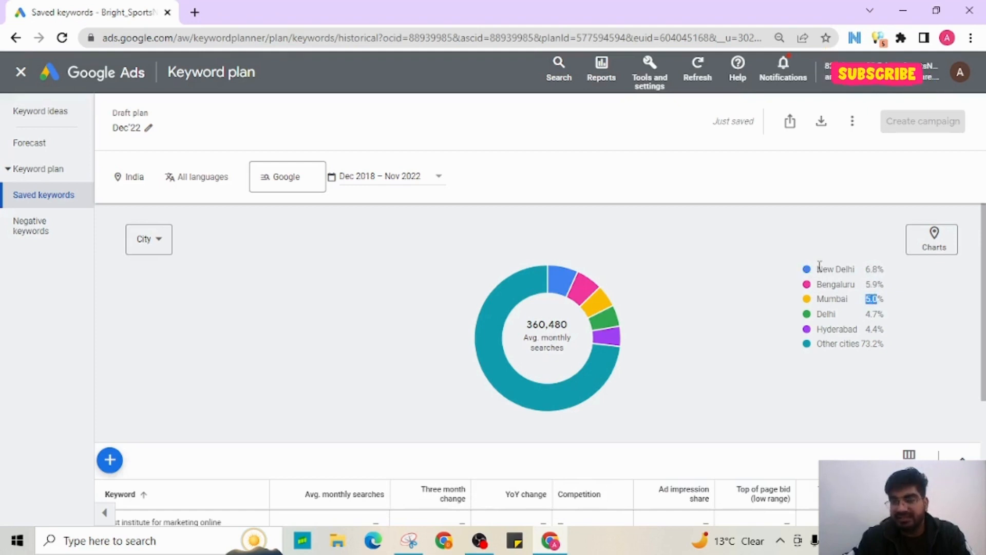
drag(818, 268, 836, 304)
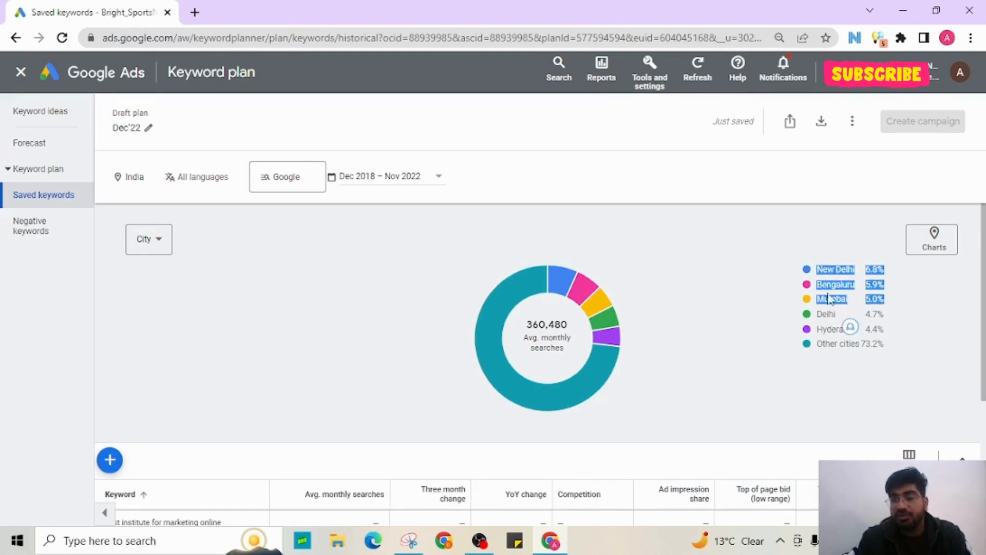
double_click(826, 312)
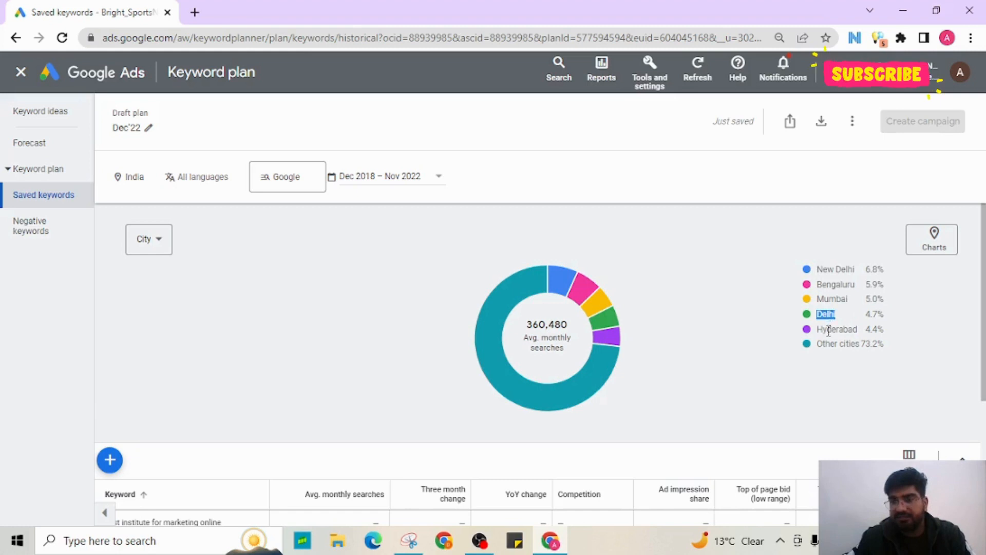
drag(817, 344, 864, 355)
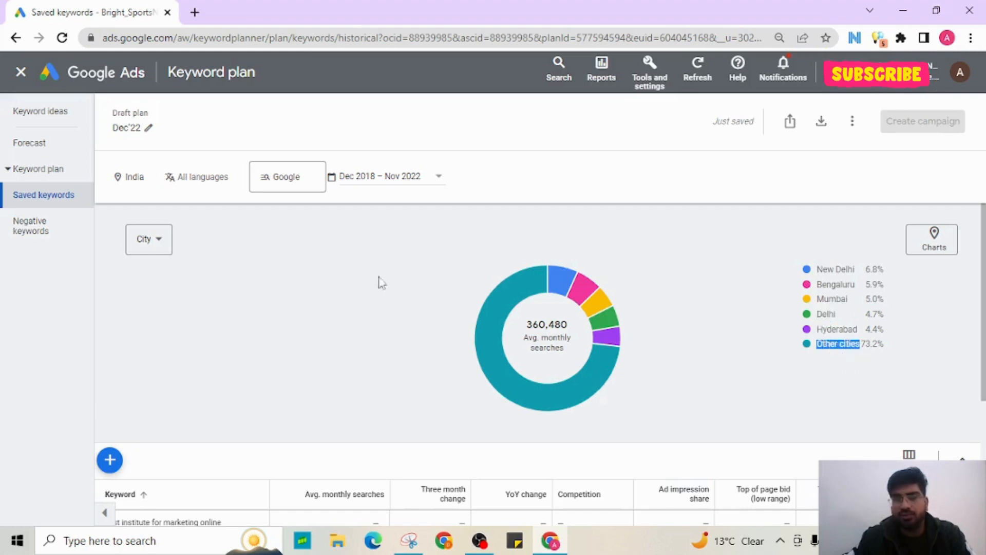
Break the location chart down by state and compare Maharashtra's share of searches with the other listed states.
click(155, 240)
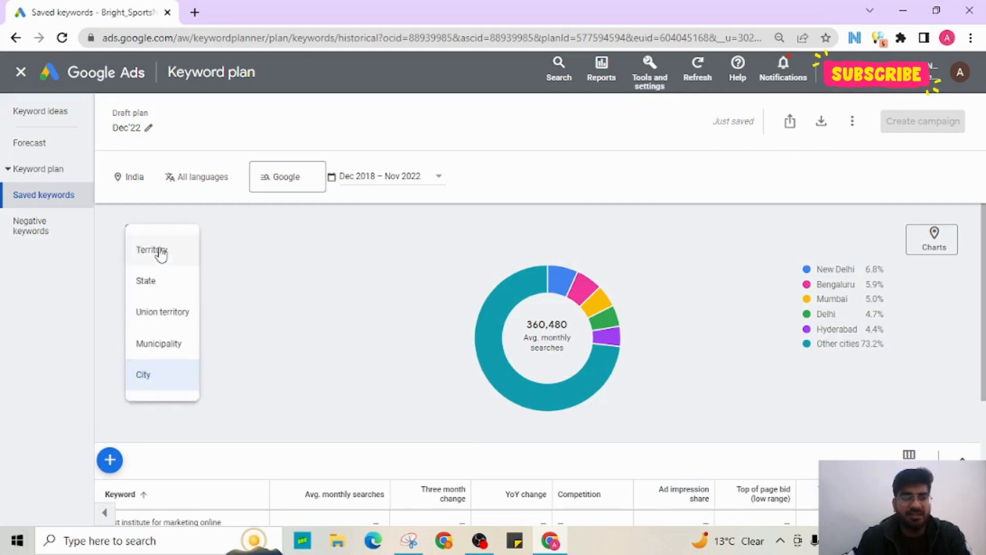
click(154, 287)
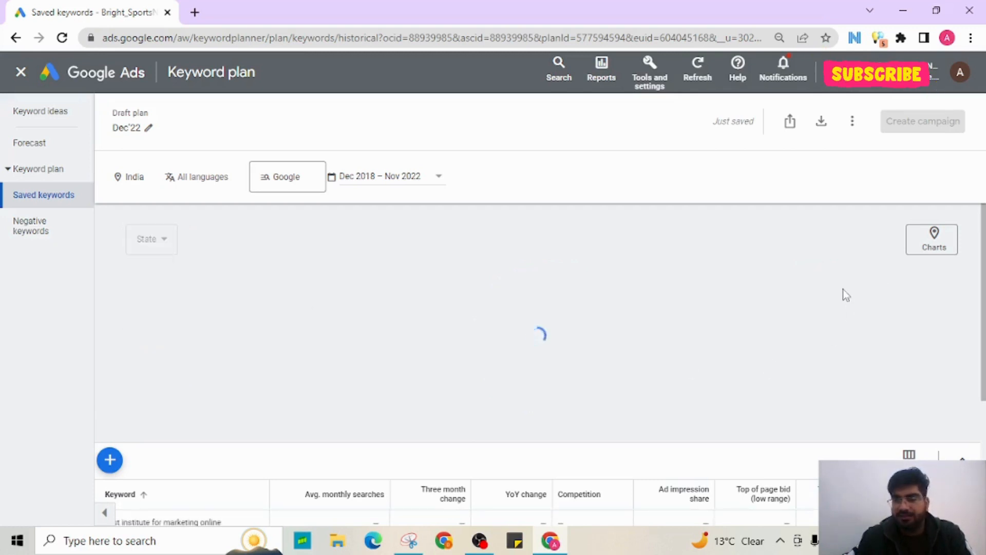
drag(817, 280, 868, 333)
click(823, 301)
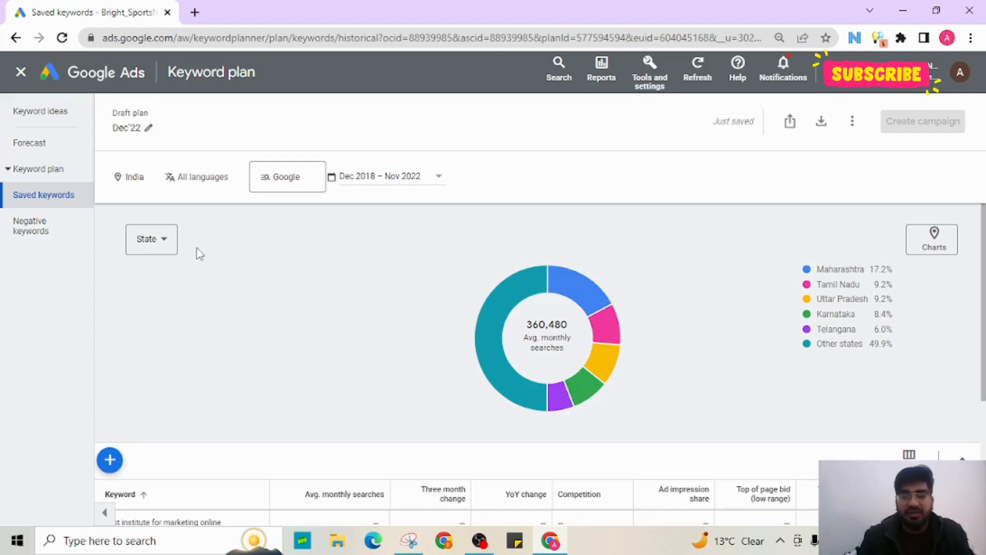
scroll(255, 381, down, 3)
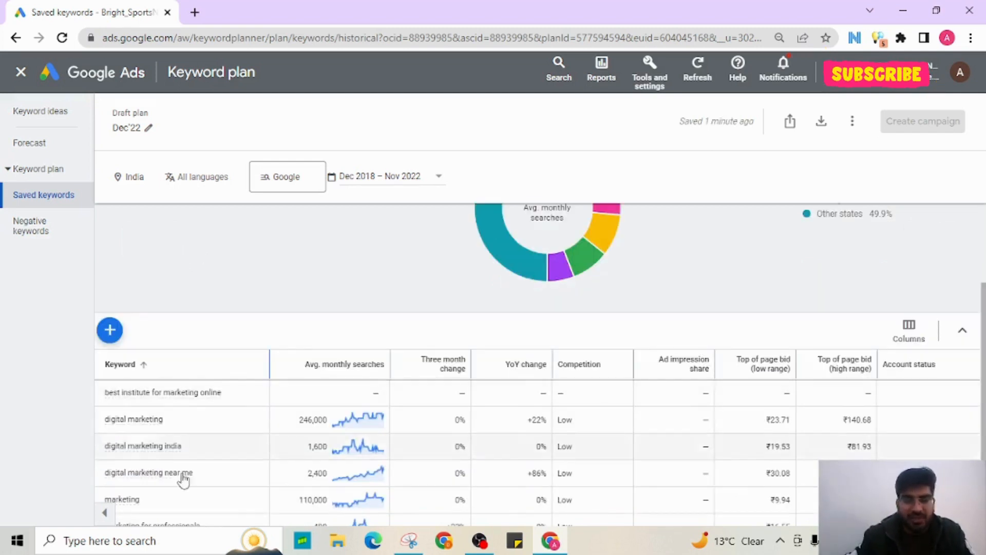
scroll(642, 374, up, 3)
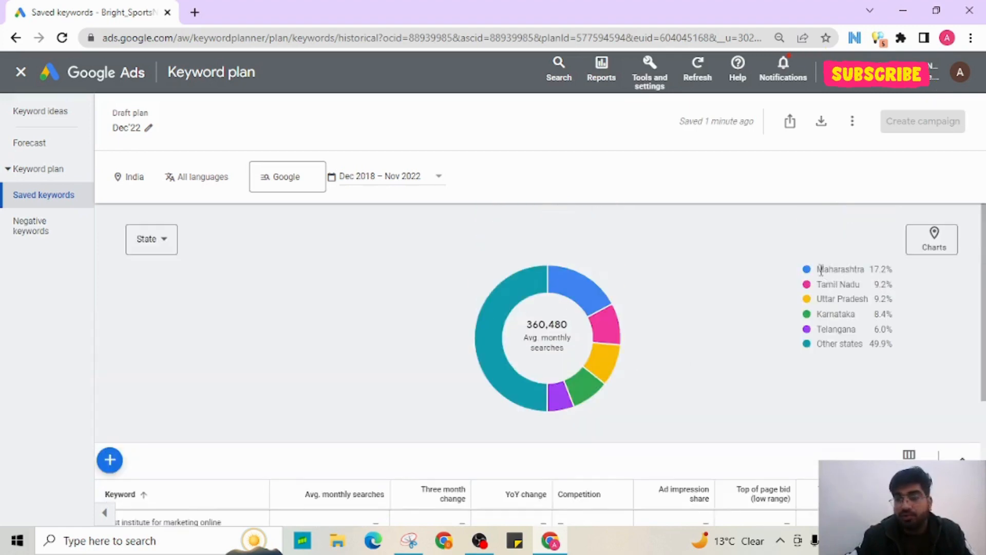
drag(821, 270, 890, 273)
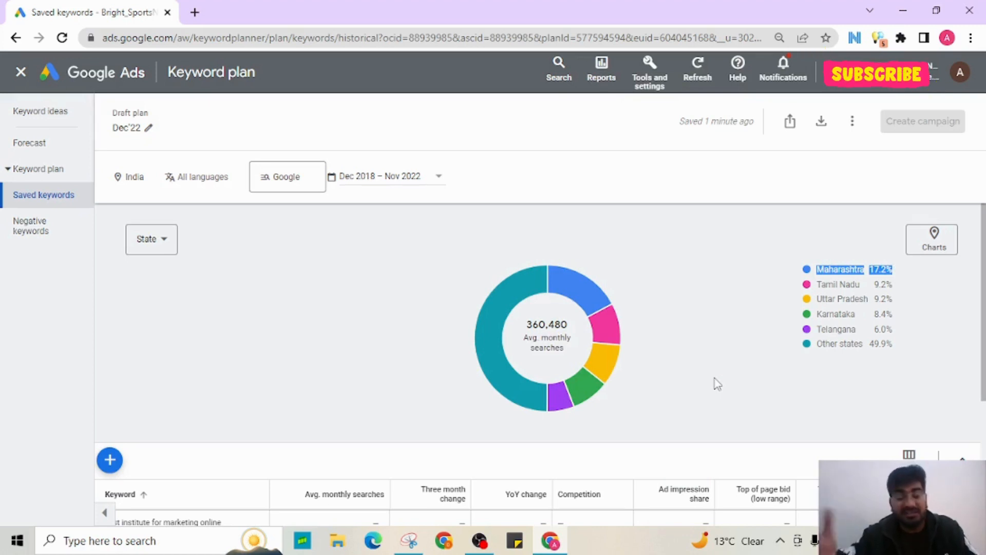
click(714, 384)
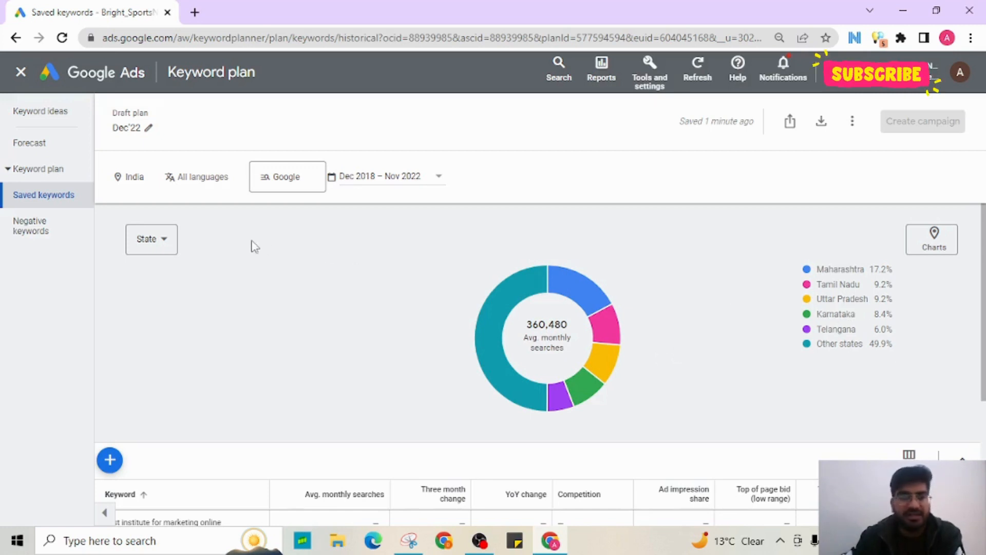
click(164, 249)
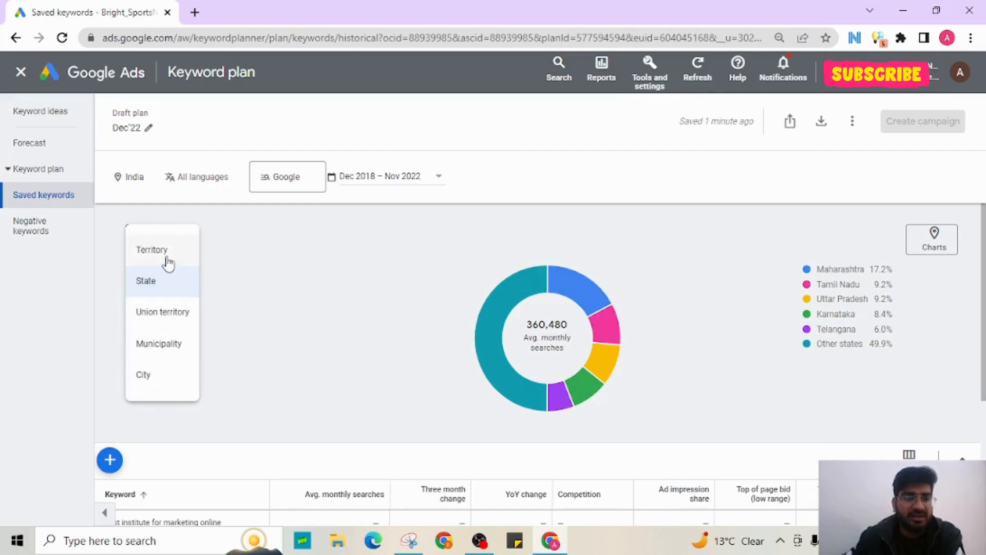
click(264, 312)
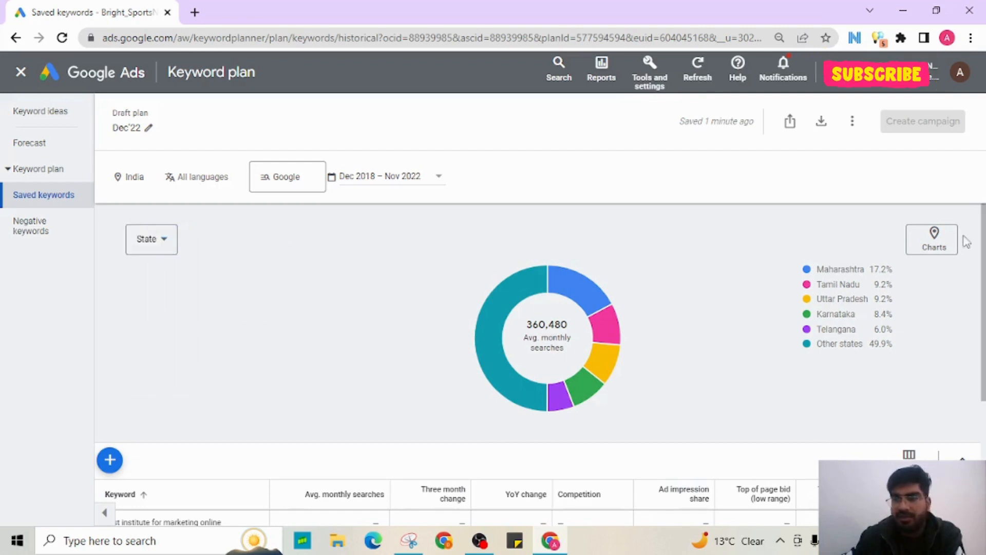
Break the India search volume down by platforms and compare the mobile, tablet and desktop shares.
click(934, 240)
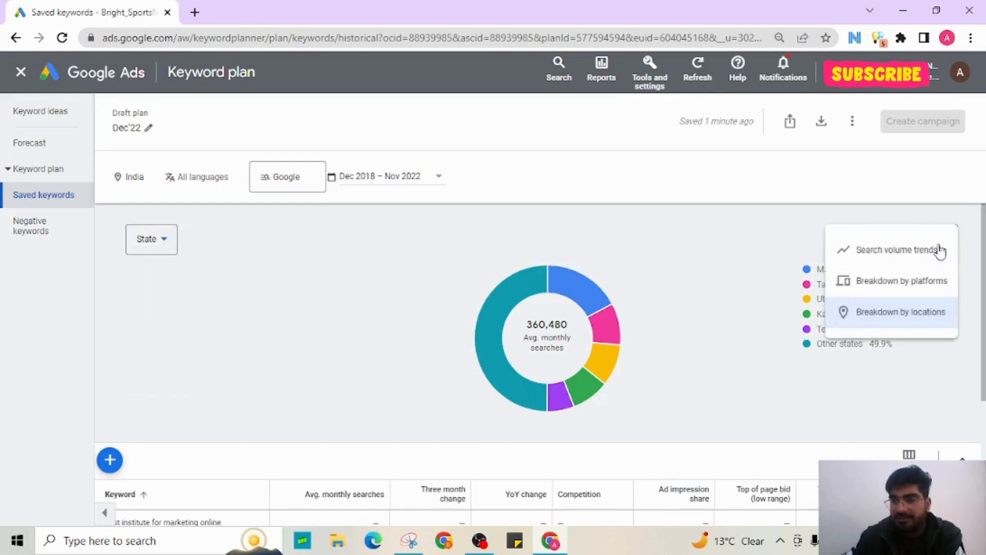
click(917, 284)
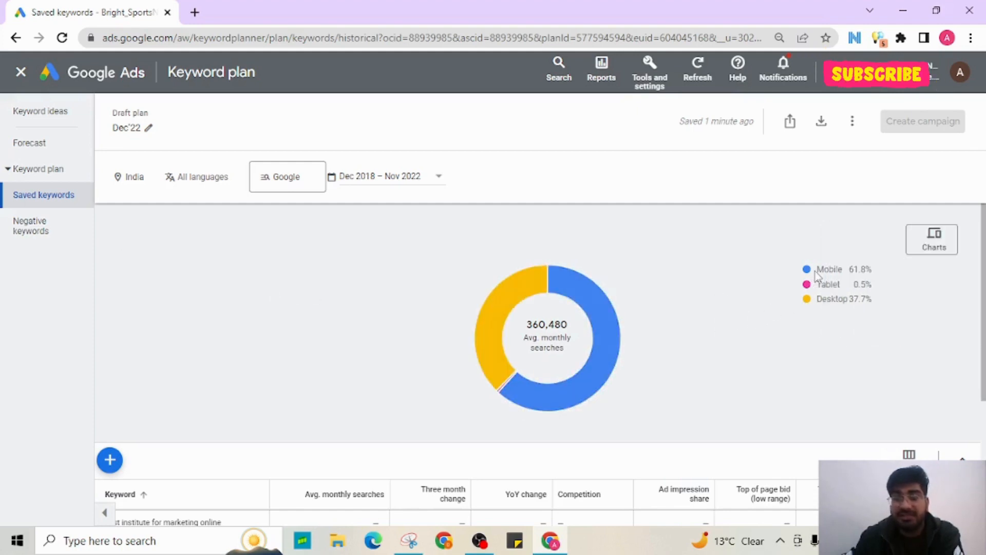
drag(815, 272, 880, 271)
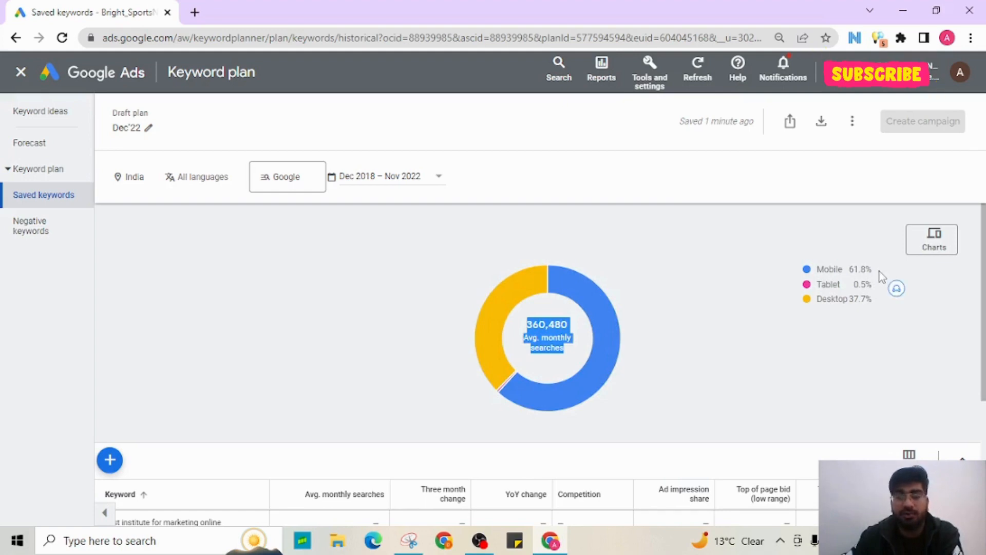
double_click(863, 284)
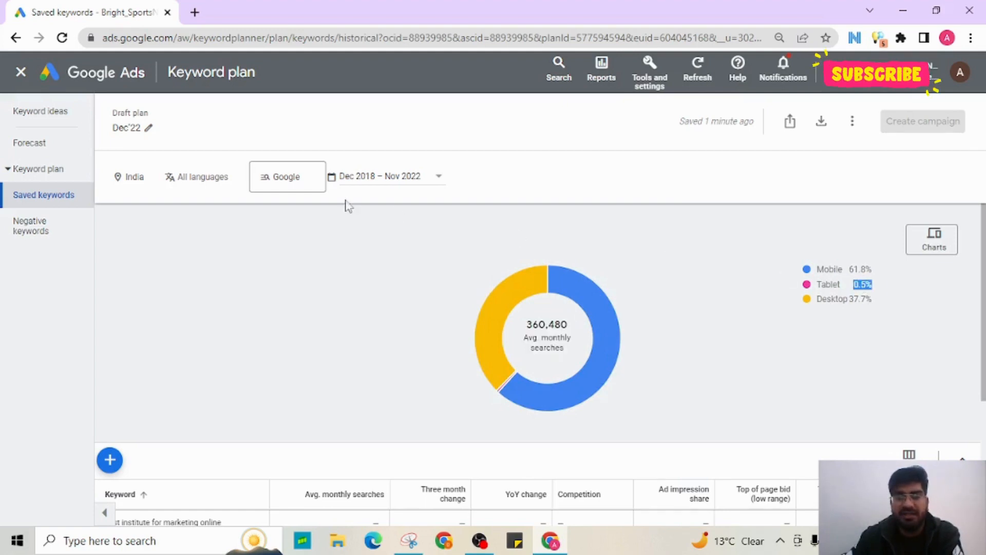
click(833, 271)
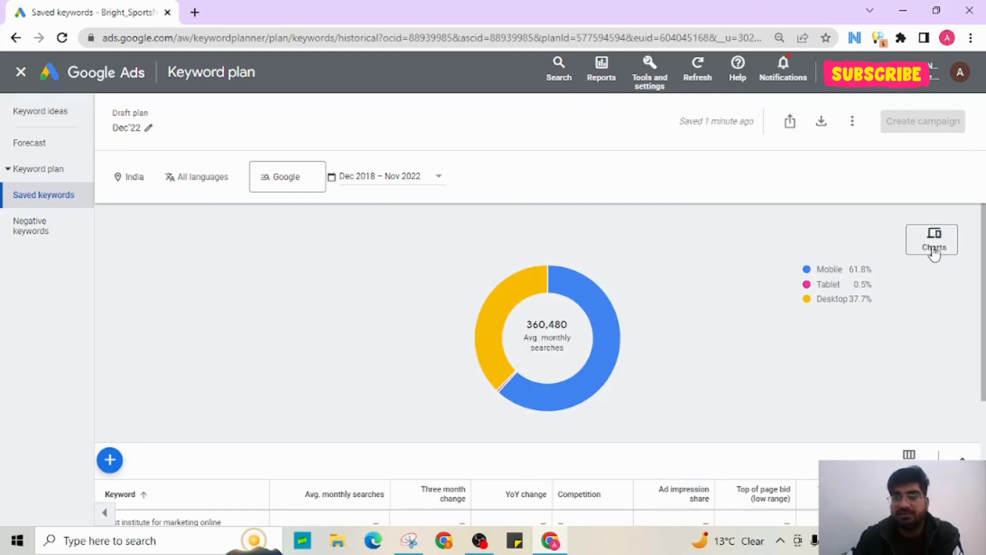
Switch the chart back to search volume trends and examine the total and mobile searches across India.
click(941, 249)
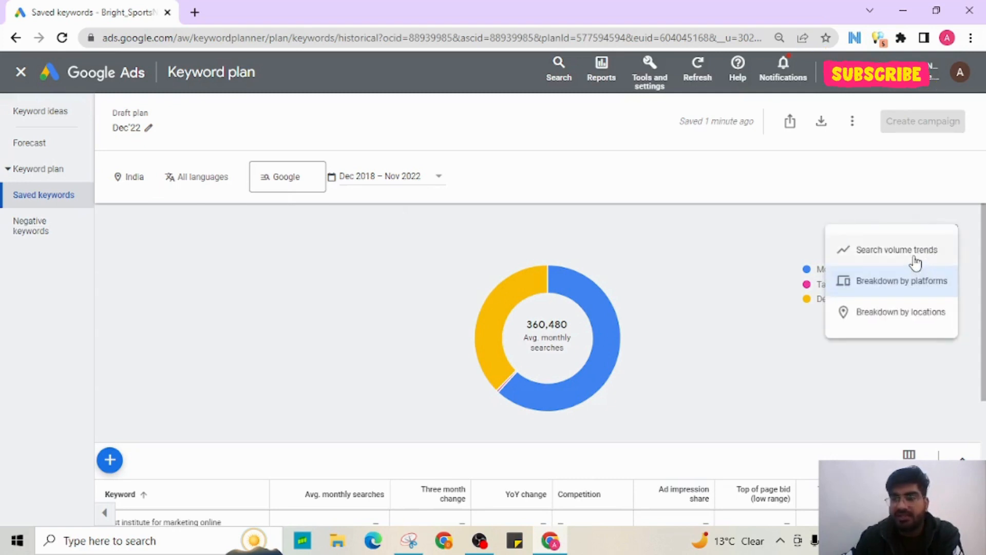
click(913, 257)
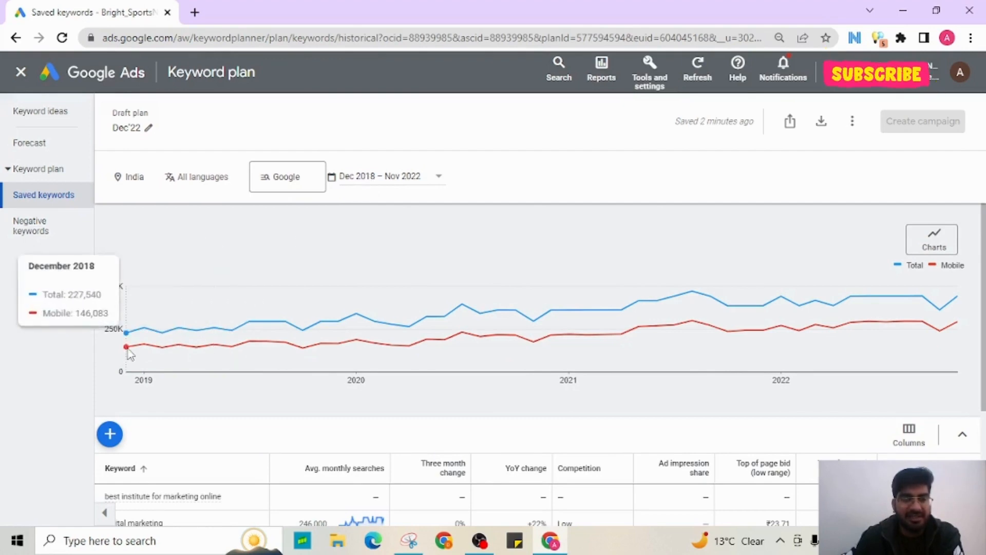
scroll(197, 343, down, 3)
scroll(183, 407, up, 3)
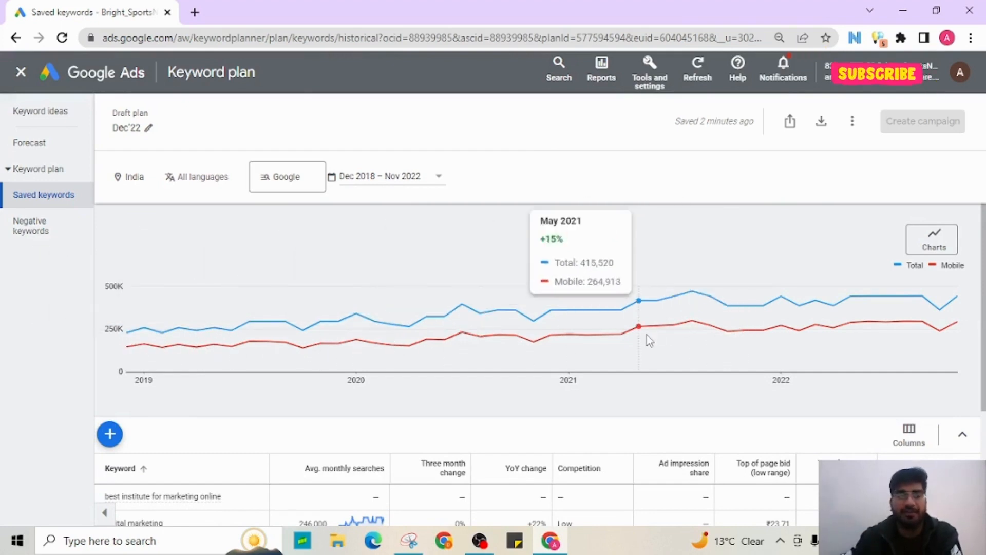
Open the plan's sharing access settings, review who can view and edit it, and close them without saving.
click(788, 130)
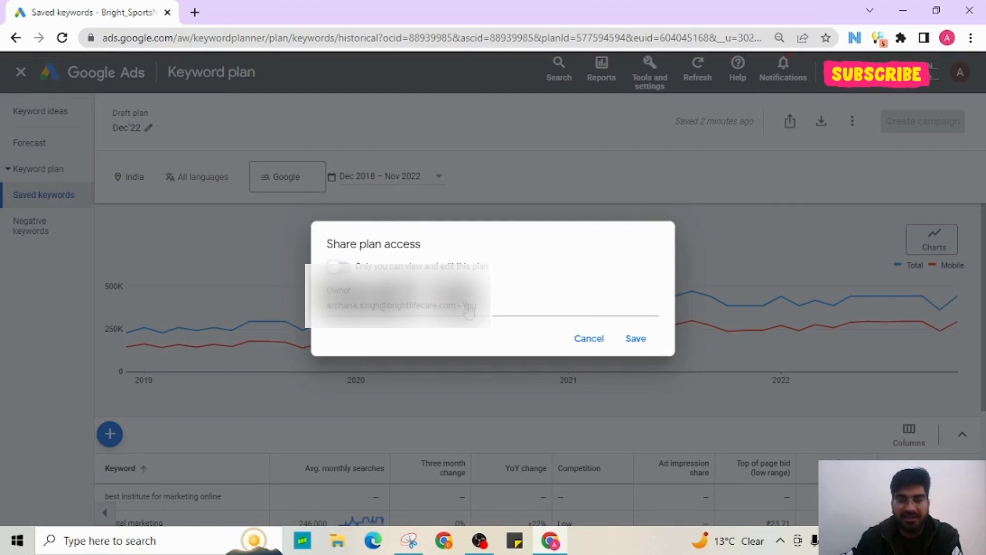
click(470, 311)
click(323, 294)
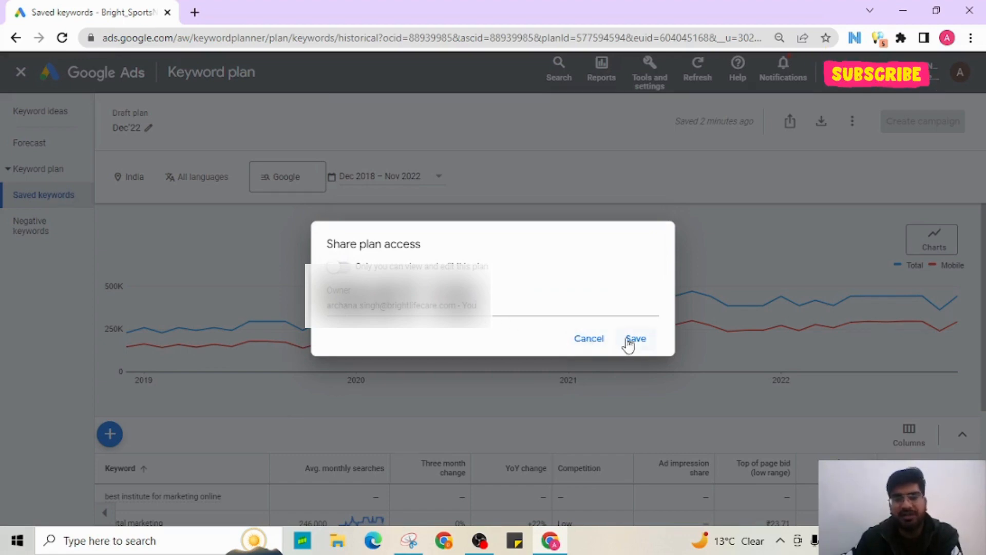
click(591, 344)
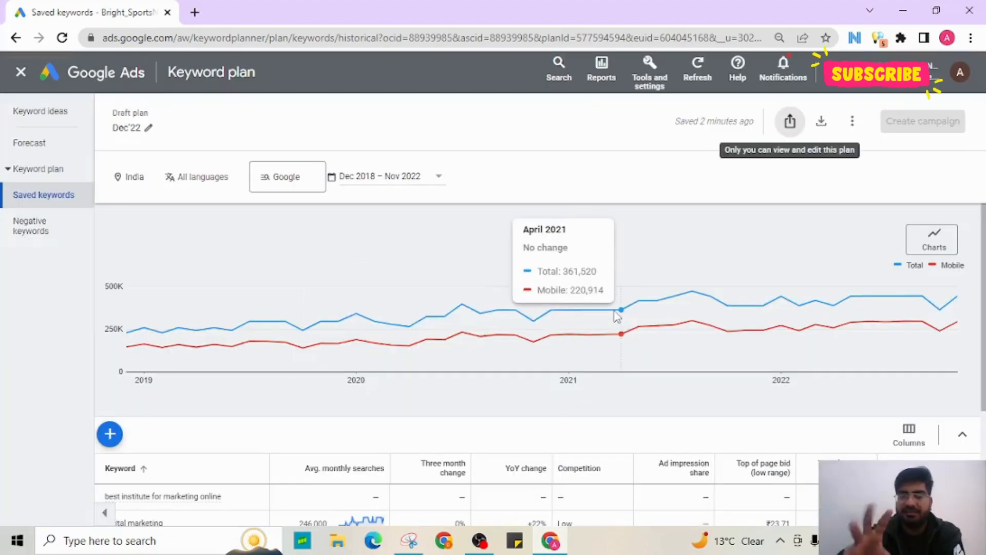
Review the download formats for the plan's forecasts and historical metrics, and the options for copying or removing the plan.
scroll(308, 427, down, 2)
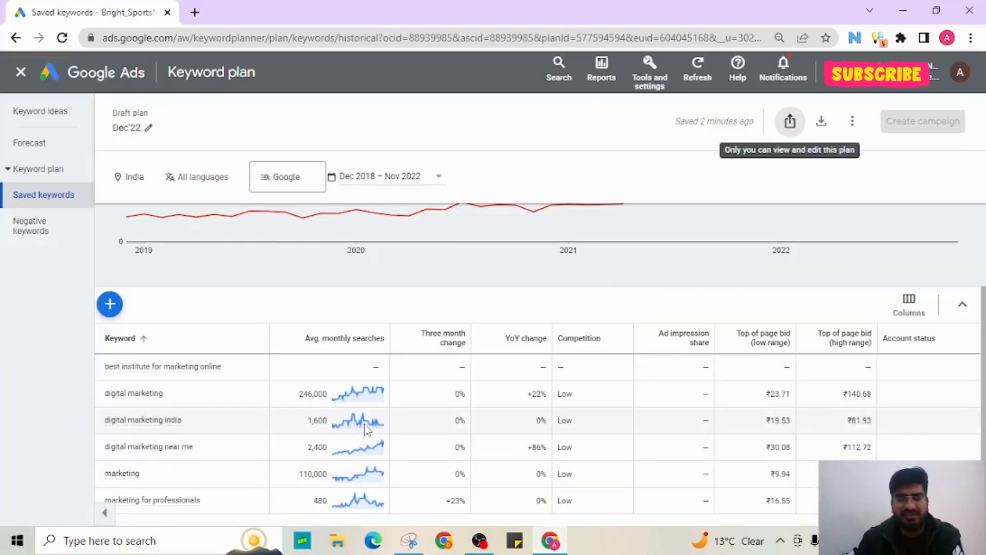
scroll(425, 423, up, 2)
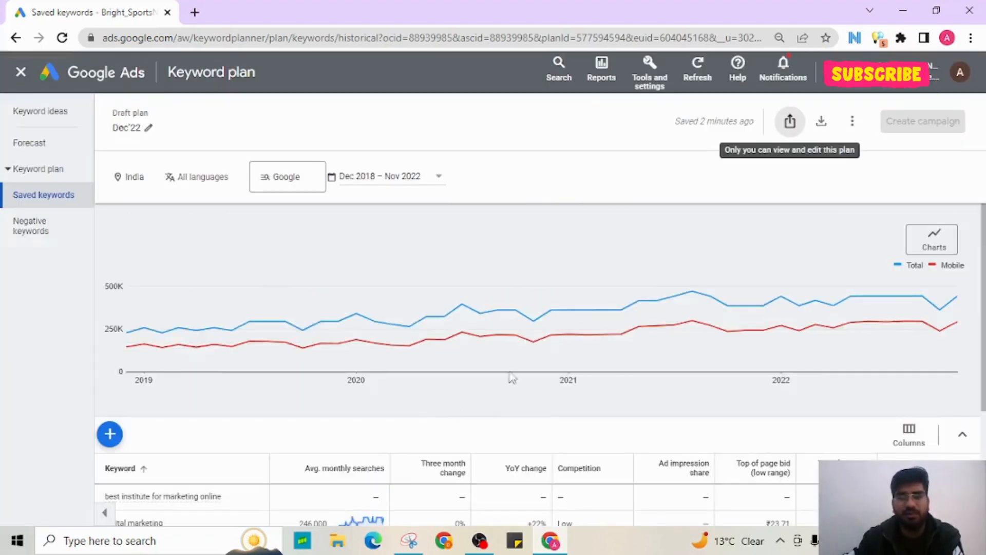
click(820, 128)
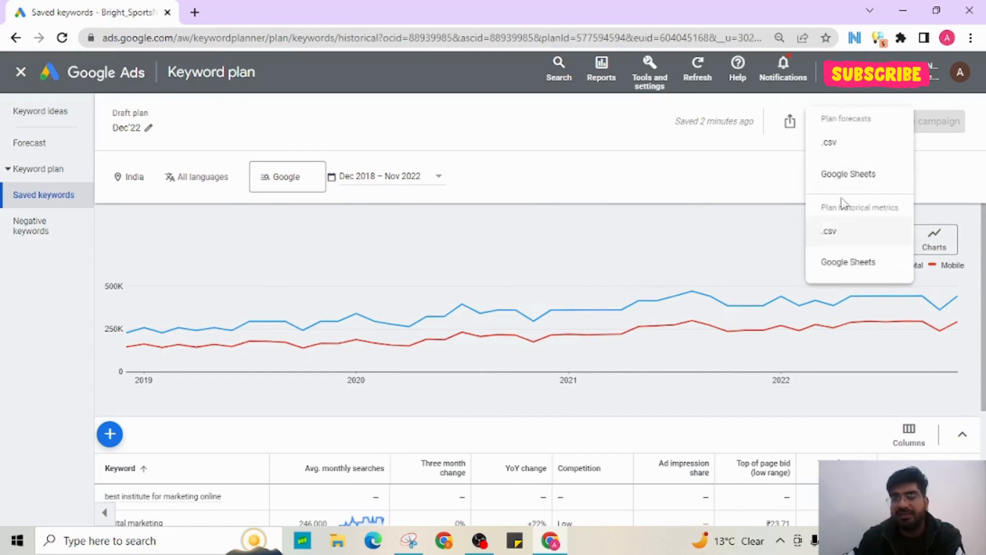
click(729, 177)
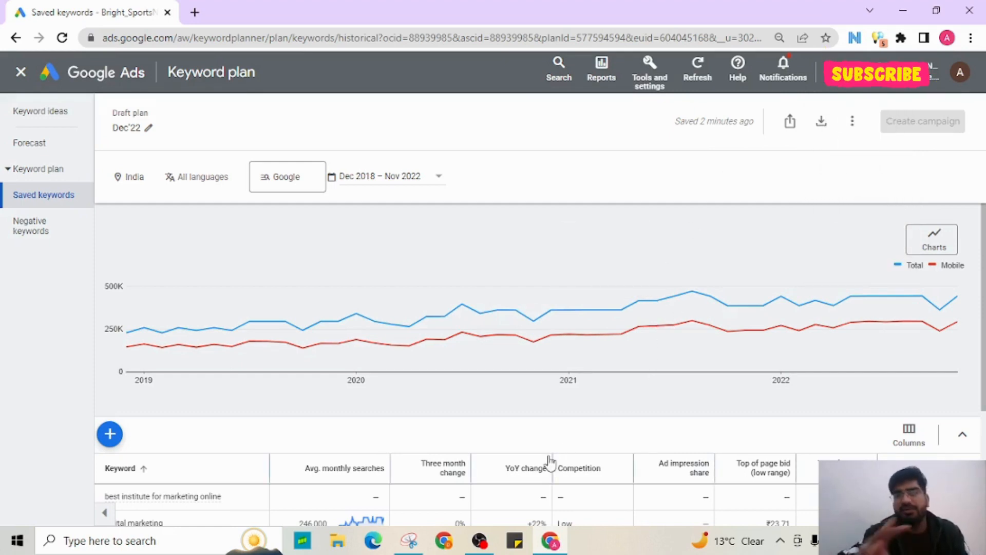
click(853, 121)
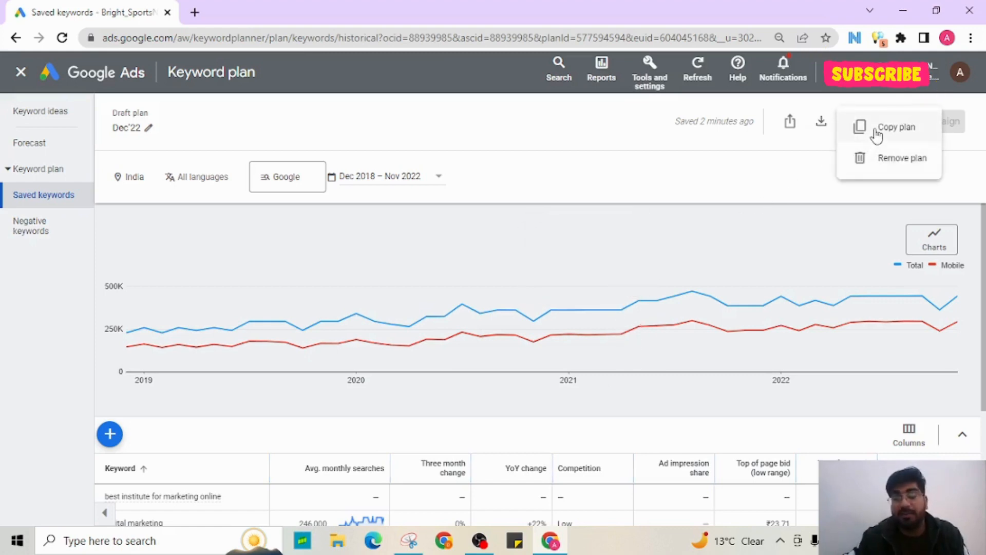
click(787, 191)
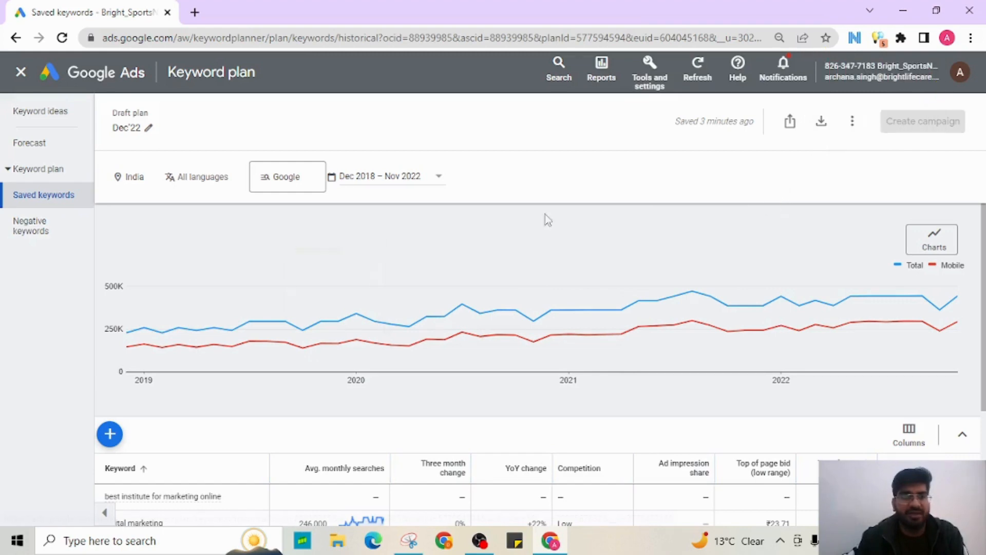
Open the plan's forecast and examine the clicks, impressions, cost, CTR and average CPC predicted for each keyword.
click(32, 149)
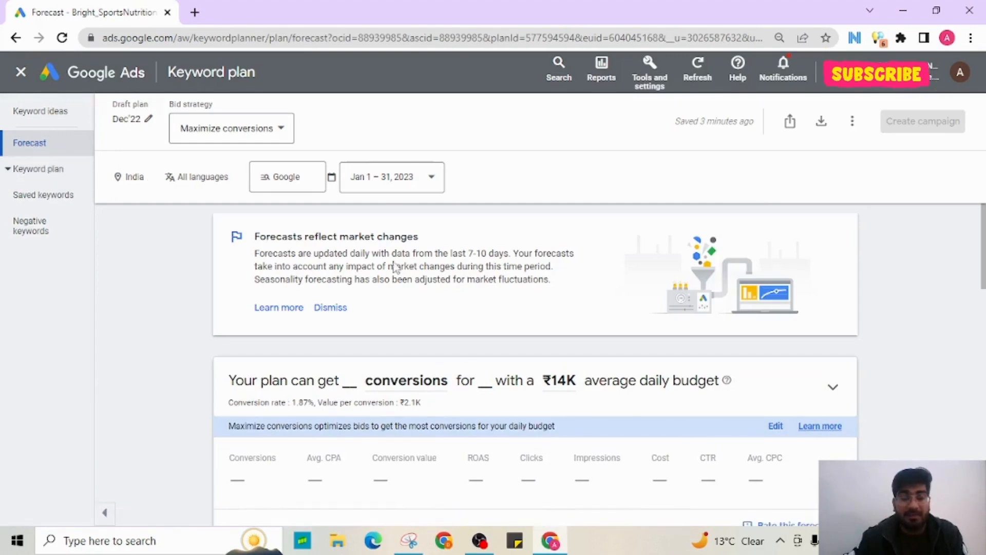
scroll(401, 278, down, 3)
scroll(411, 309, down, 3)
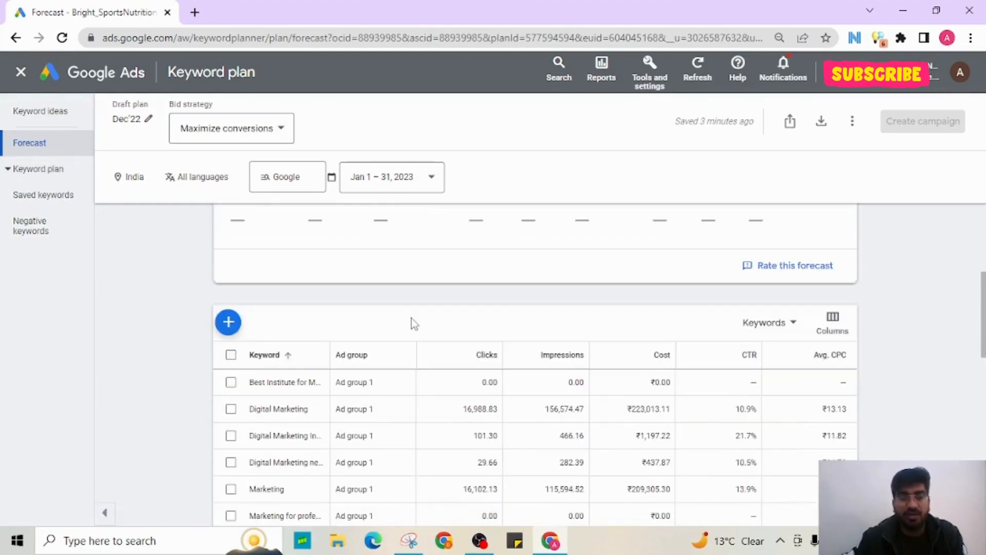
scroll(412, 318, down, 1)
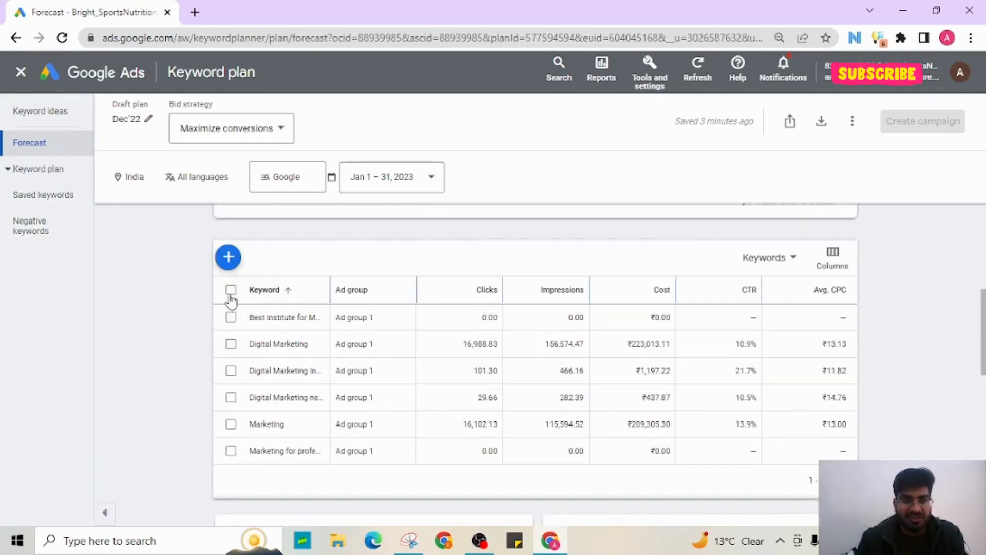
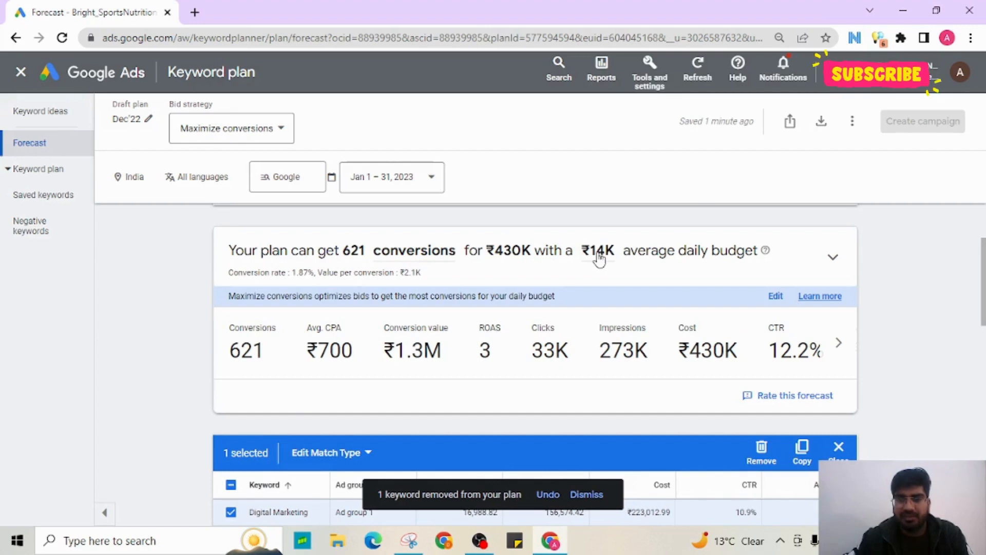
Lower the plan's average daily budget to ₹3,998.
click(596, 256)
click(505, 399)
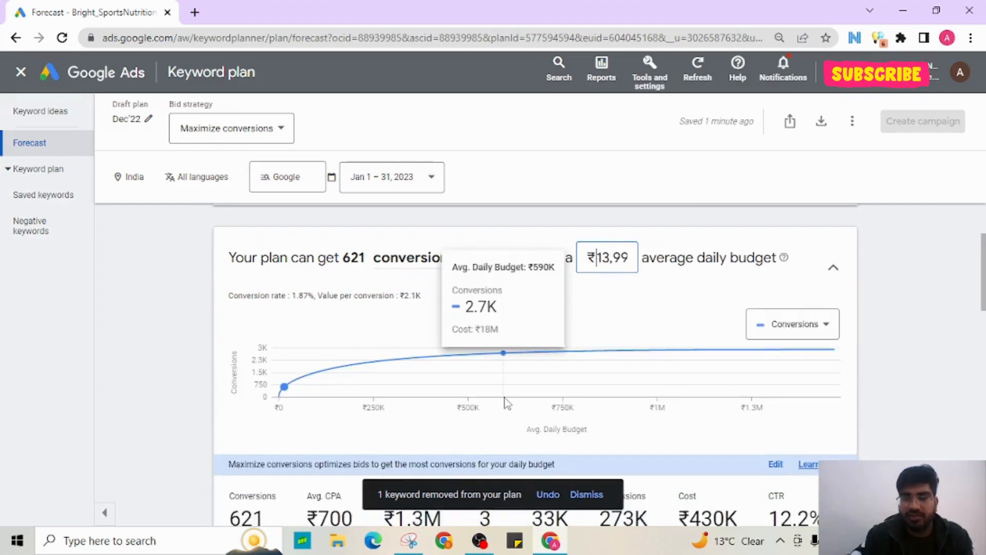
key(Right)
key(Right)
key(Right)
key(Right)
key(Left)
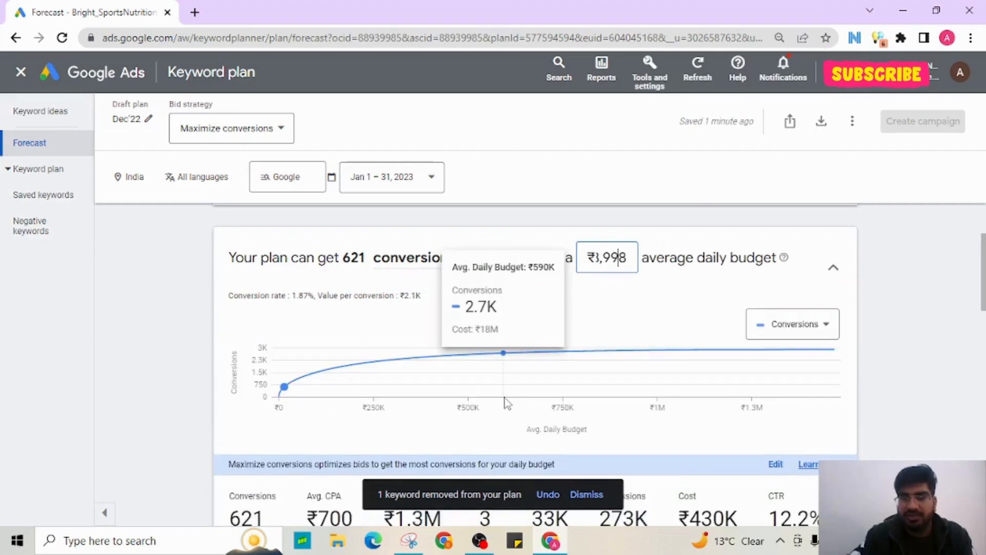
text(1)
key(BackSpace)
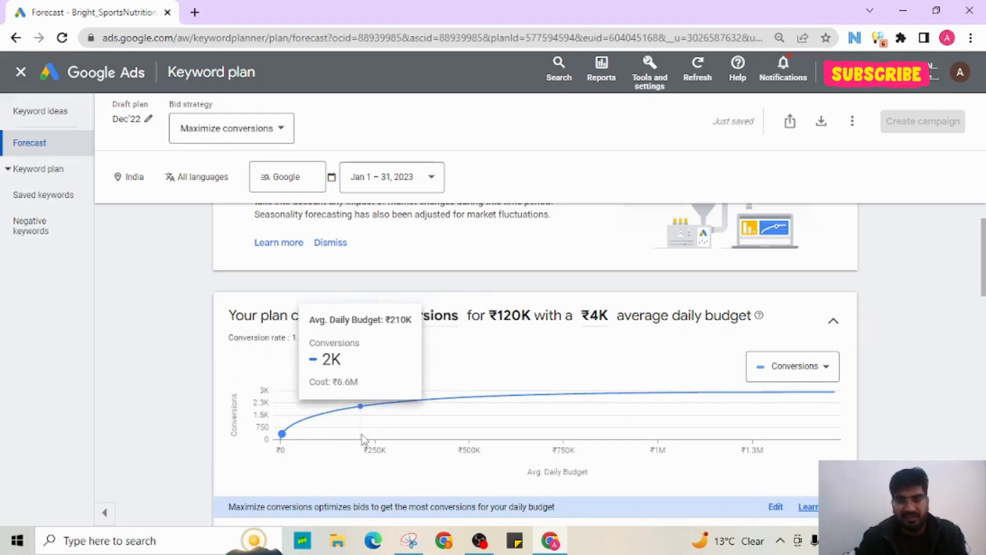
Switch the forecast chart to ROAS and examine the plan's predicted ROAS across daily budgets.
click(809, 374)
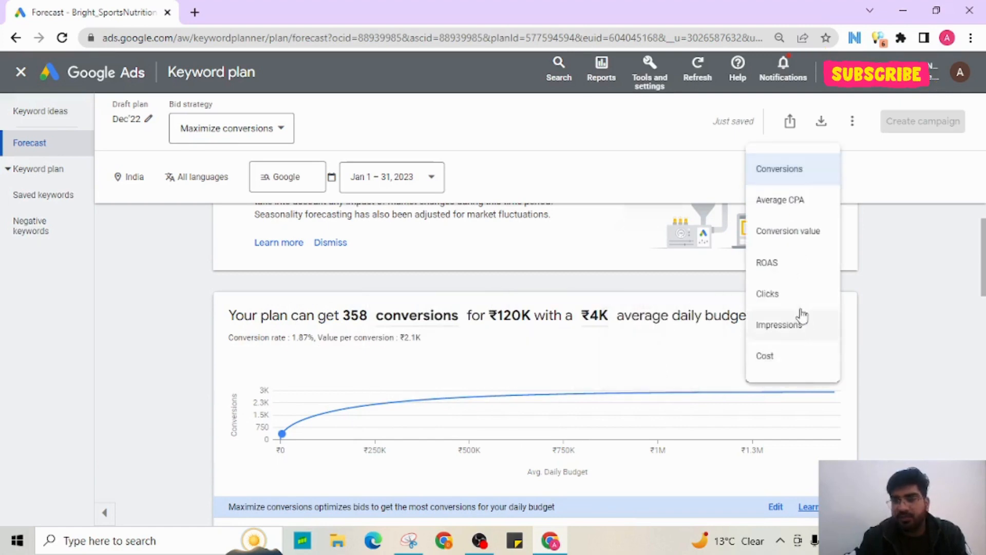
click(783, 274)
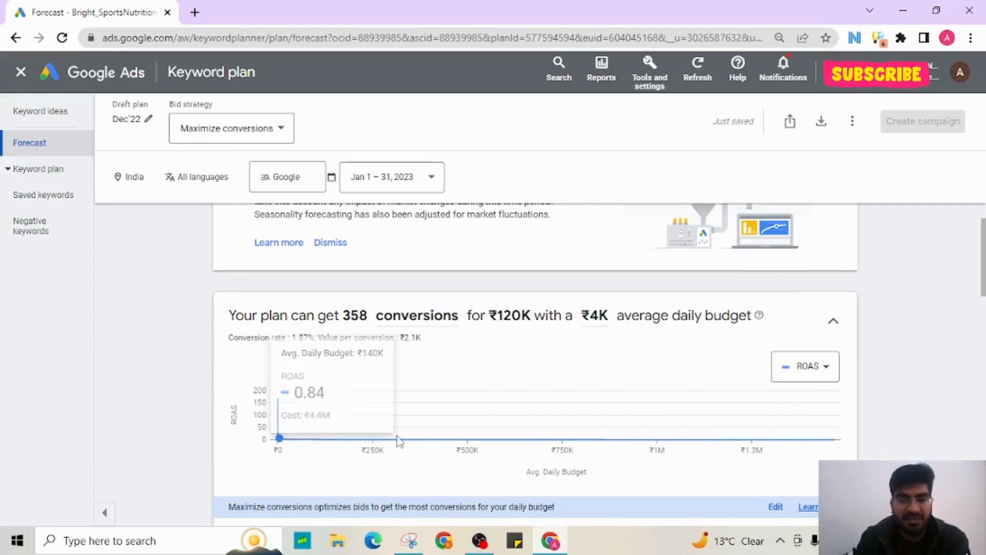
scroll(662, 368, down, 5)
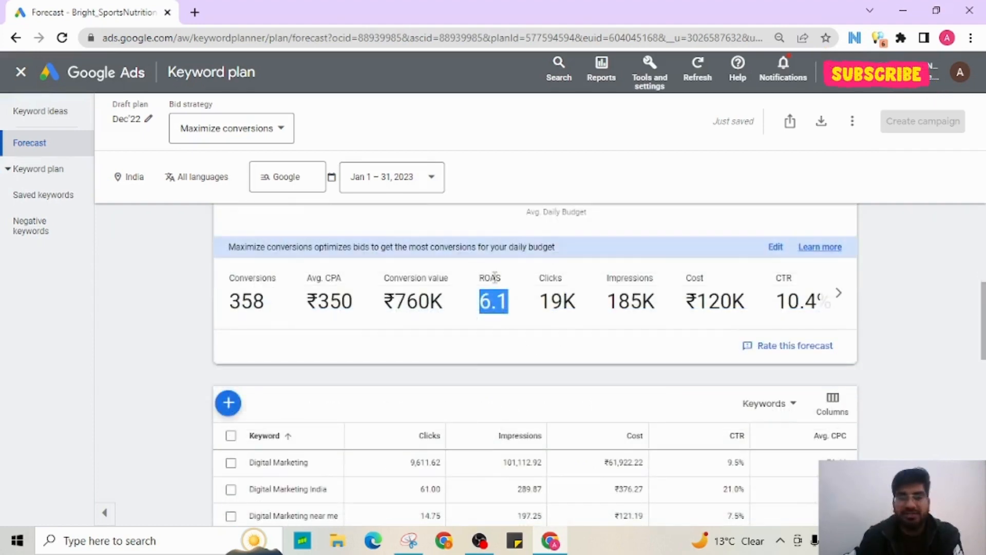
double_click(489, 278)
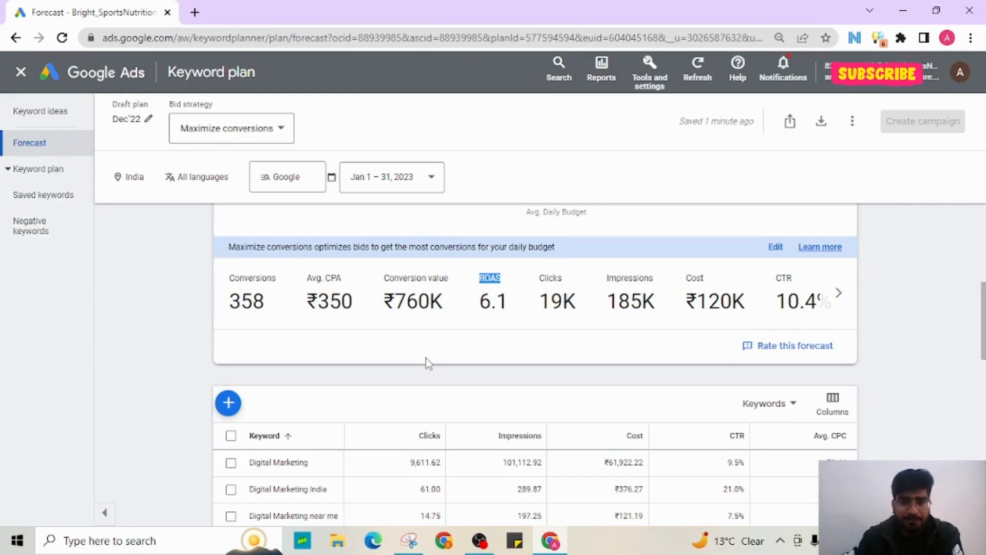
Select the Digital Marketing keyword in the forecast table and examine its clicks, impressions, cost and CTR.
scroll(427, 359, down, 3)
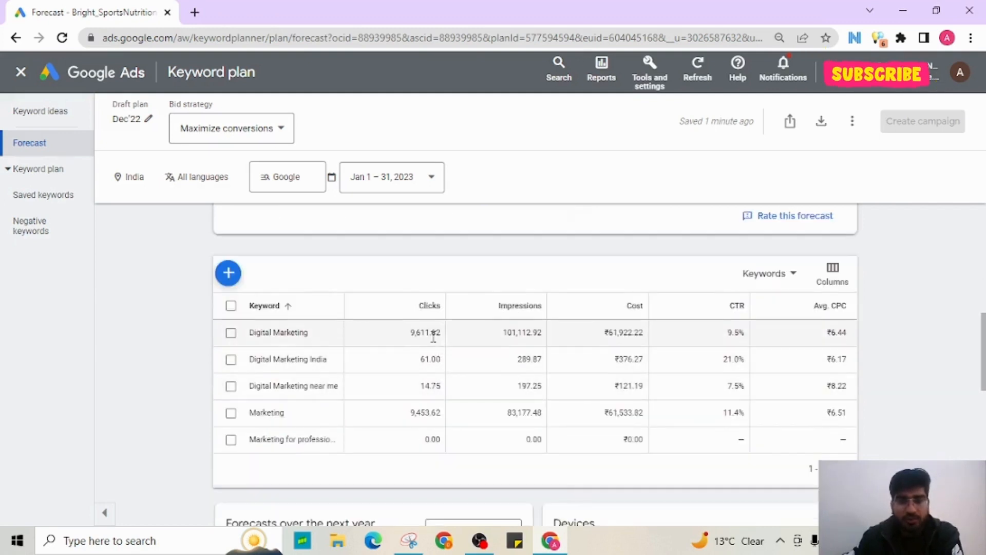
click(230, 333)
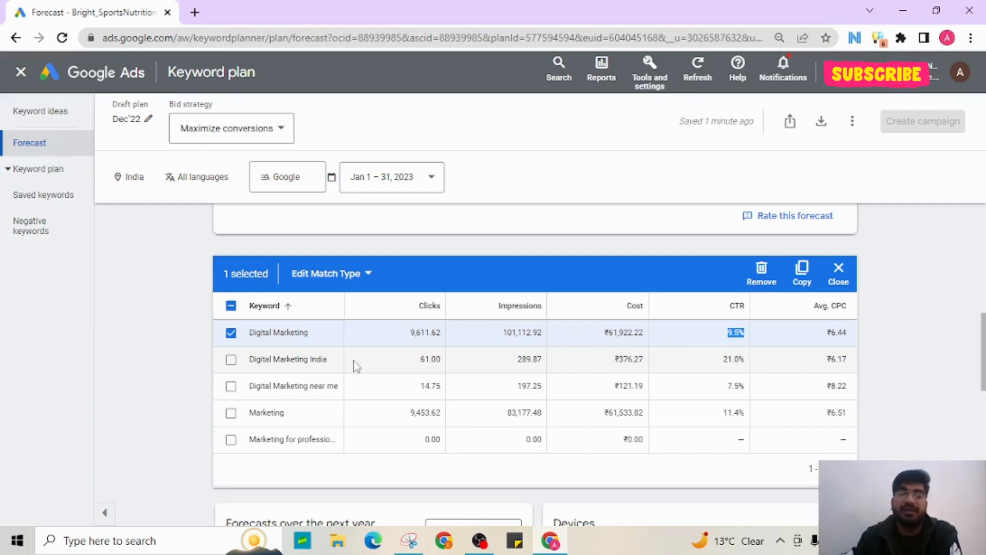
scroll(354, 366, up, 2)
scroll(330, 397, down, 3)
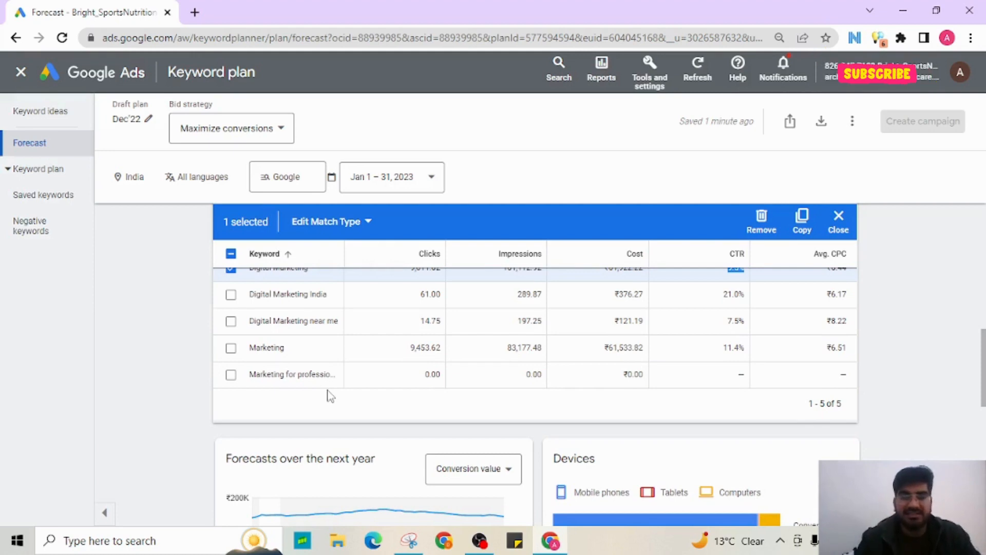
Examine the plan's forecast totals for conversions, average CPA, conversion value, ROAS, clicks, impressions, cost, CTR and average CPC.
scroll(356, 381, up, 3)
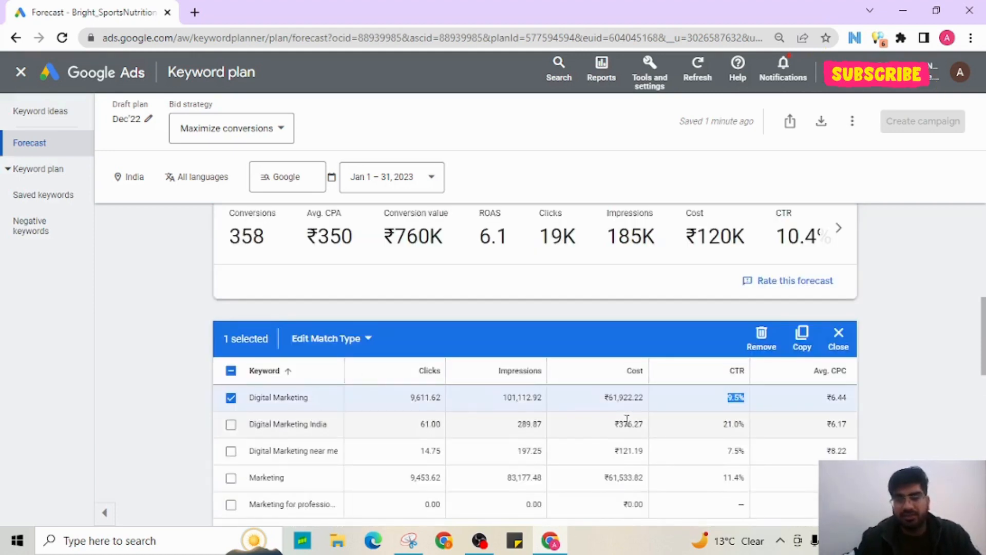
scroll(700, 426, up, 3)
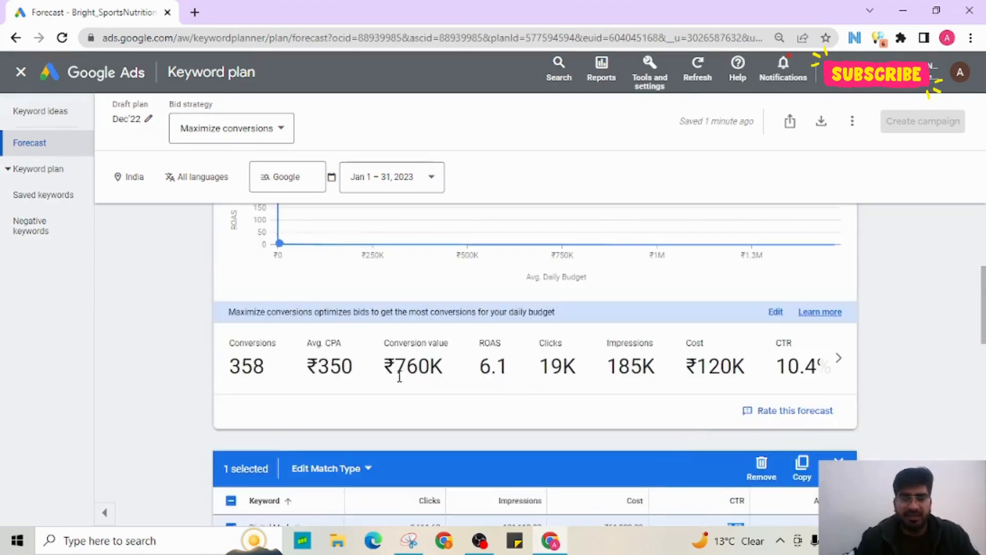
double_click(245, 366)
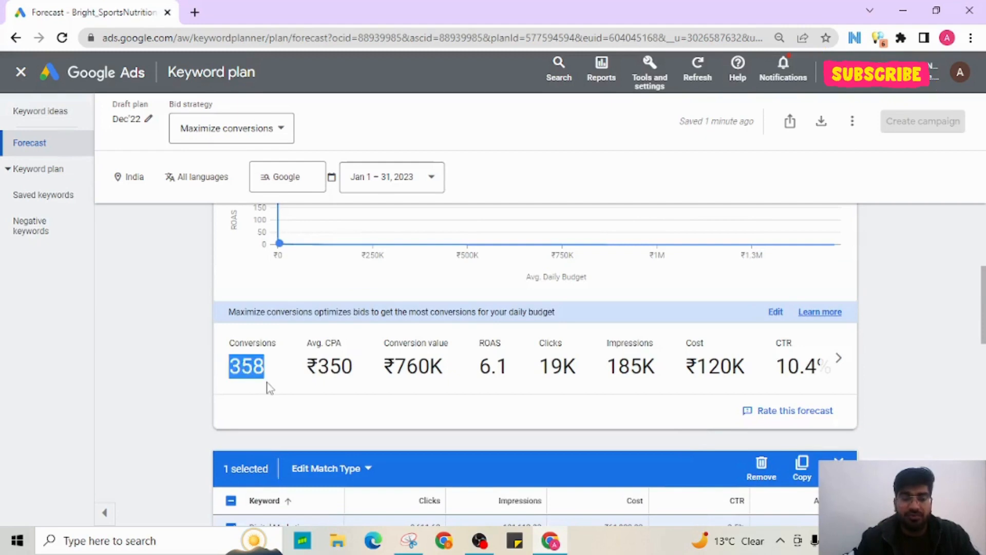
double_click(330, 368)
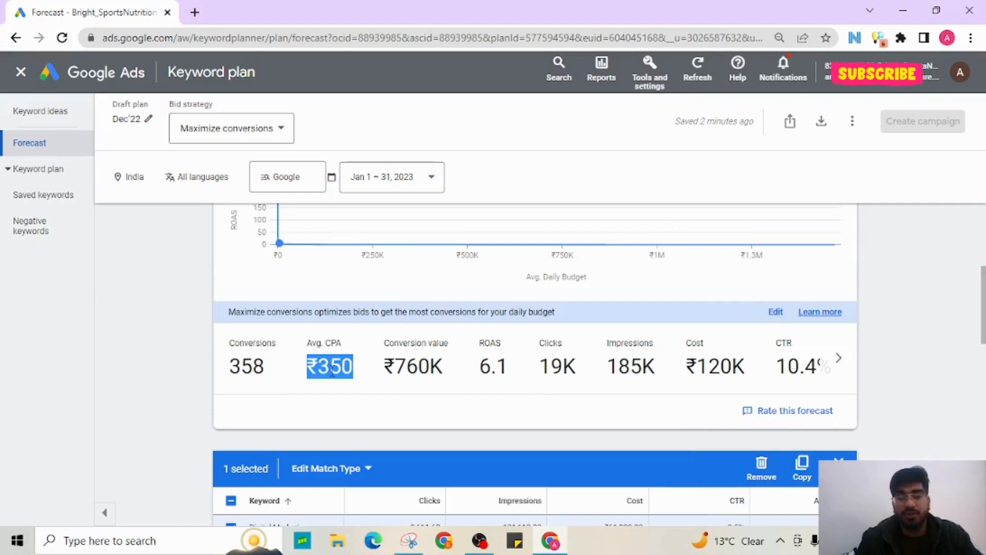
drag(395, 367, 599, 370)
click(631, 366)
double_click(631, 366)
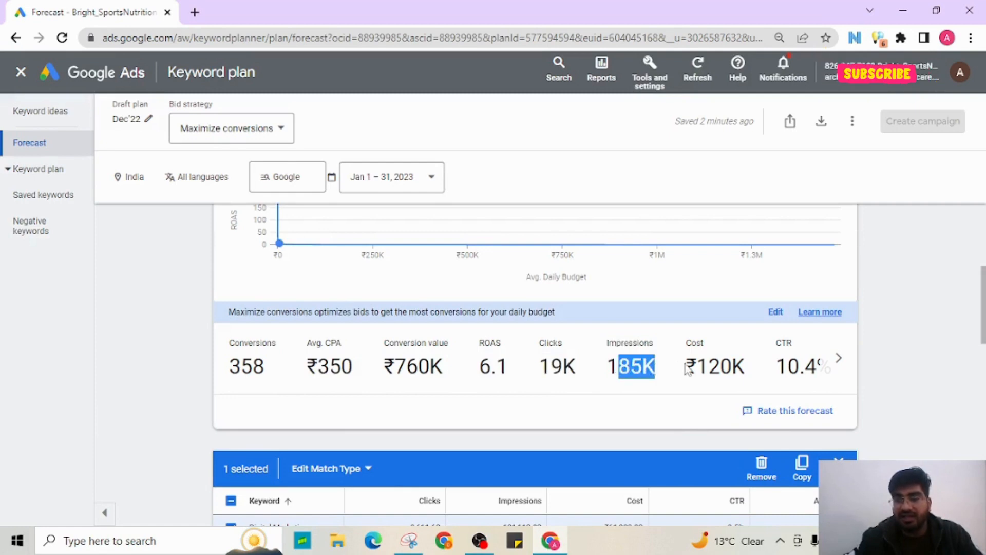
drag(686, 366, 720, 367)
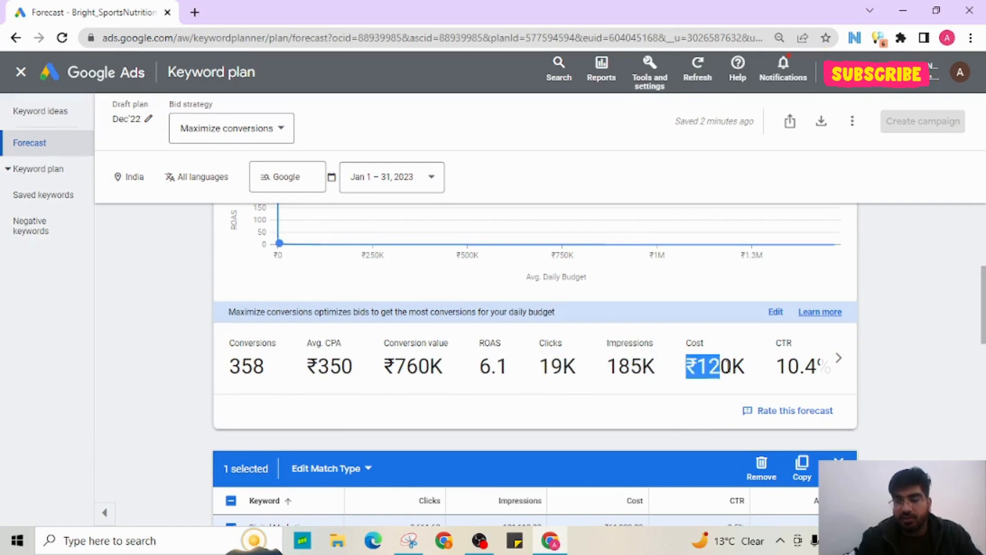
click(838, 365)
double_click(733, 371)
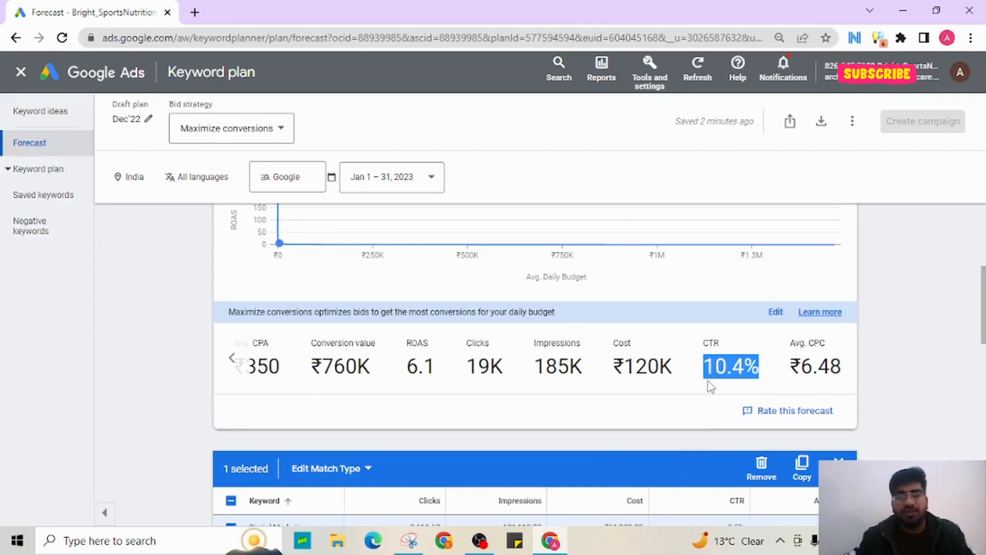
scroll(722, 368, up, 1)
scroll(729, 361, down, 1)
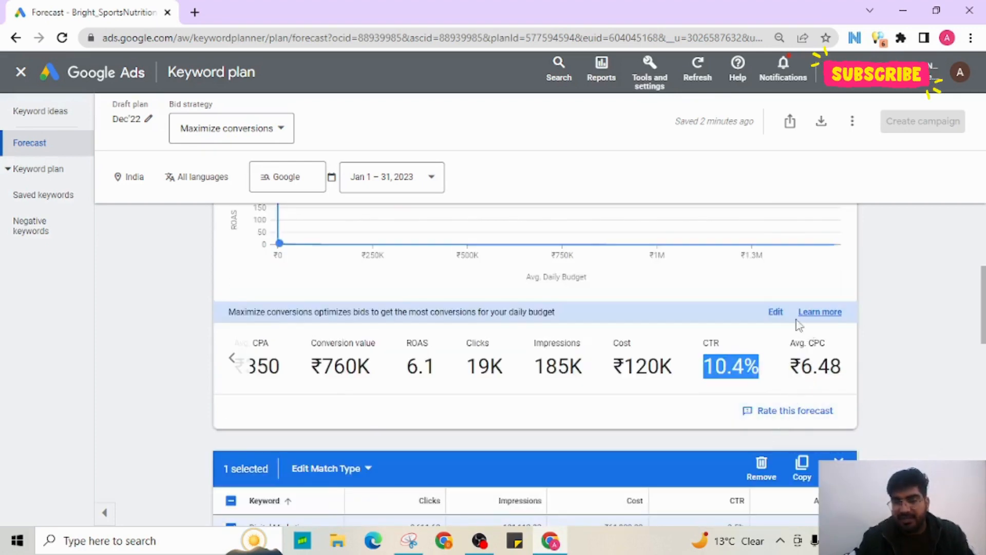
Change the plan's bid strategy to Maximize clicks, apply it, and return to the first forecast totals.
click(777, 313)
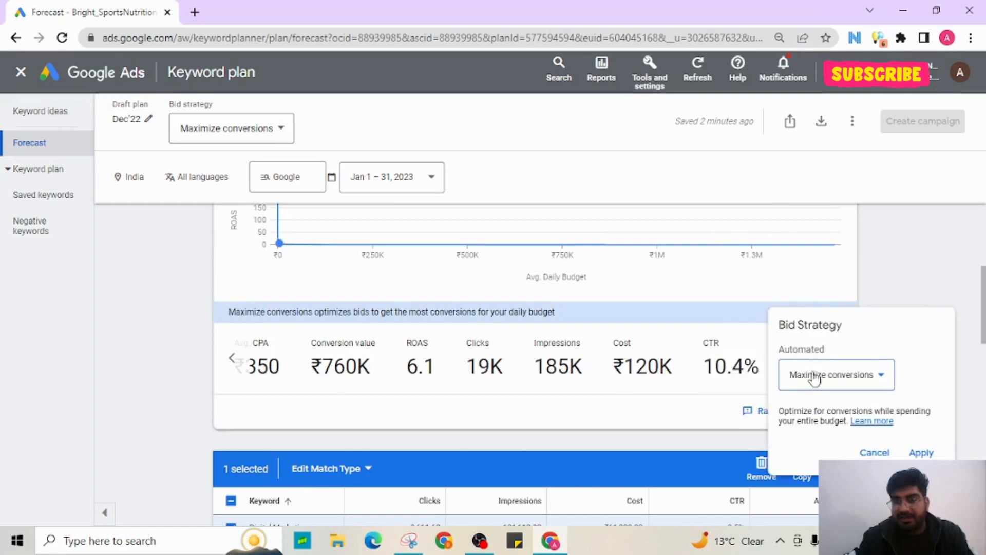
click(880, 379)
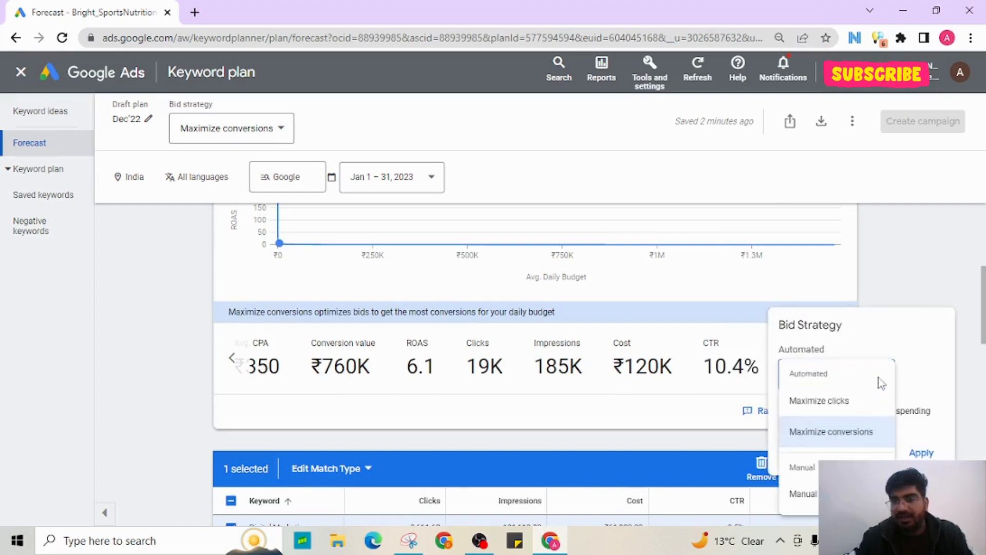
click(838, 404)
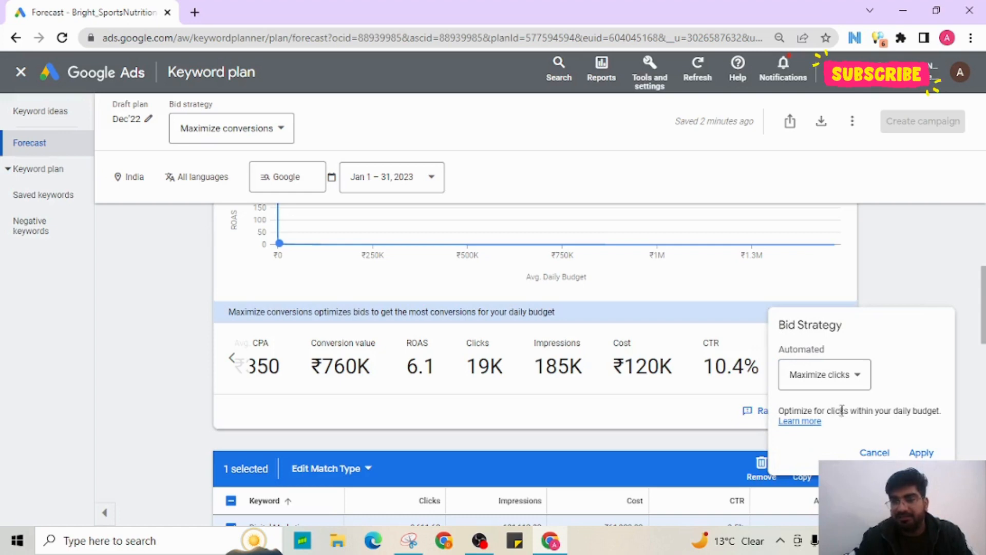
click(923, 453)
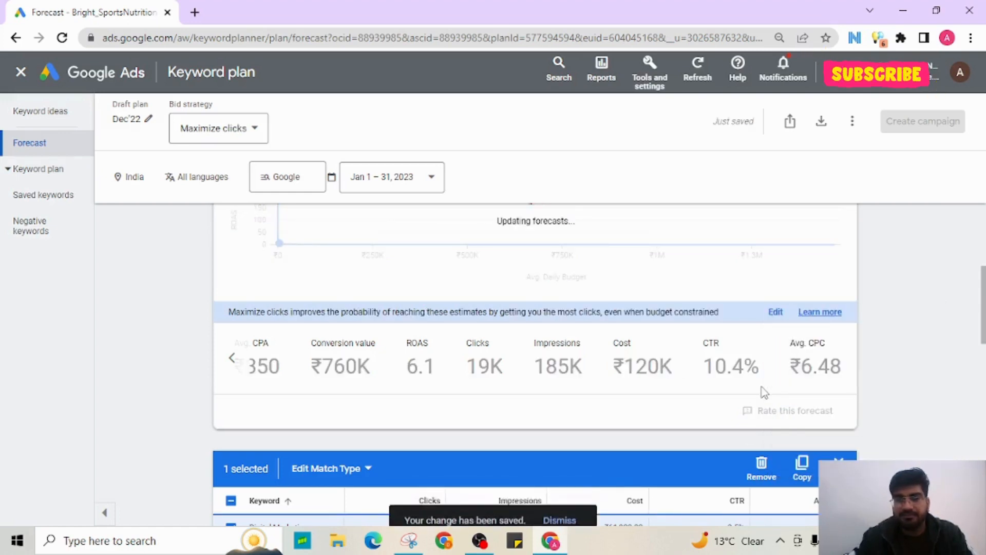
click(231, 358)
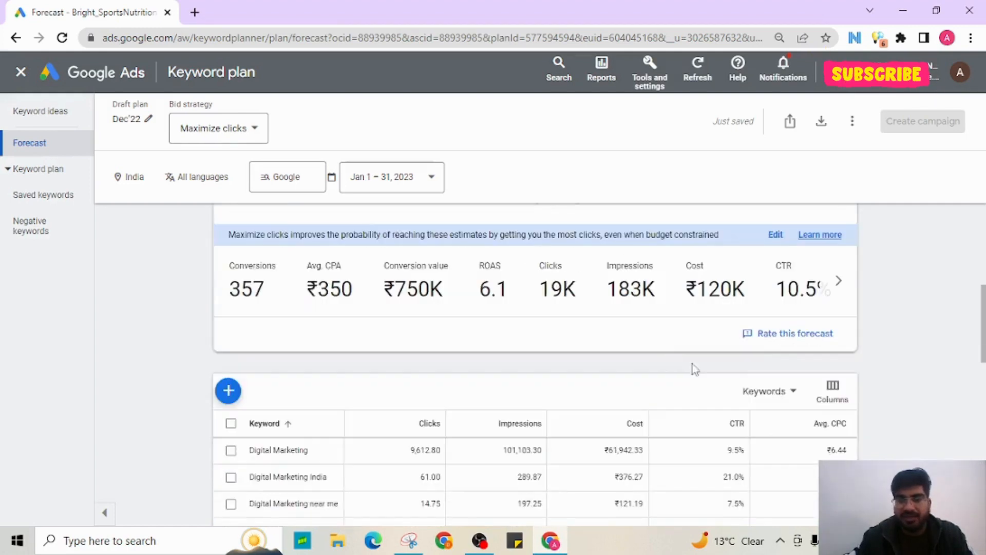
Switch the forecast chart to Average CPA and examine how it varies with the average daily budget.
scroll(809, 282, up, 3)
scroll(811, 314, up, 2)
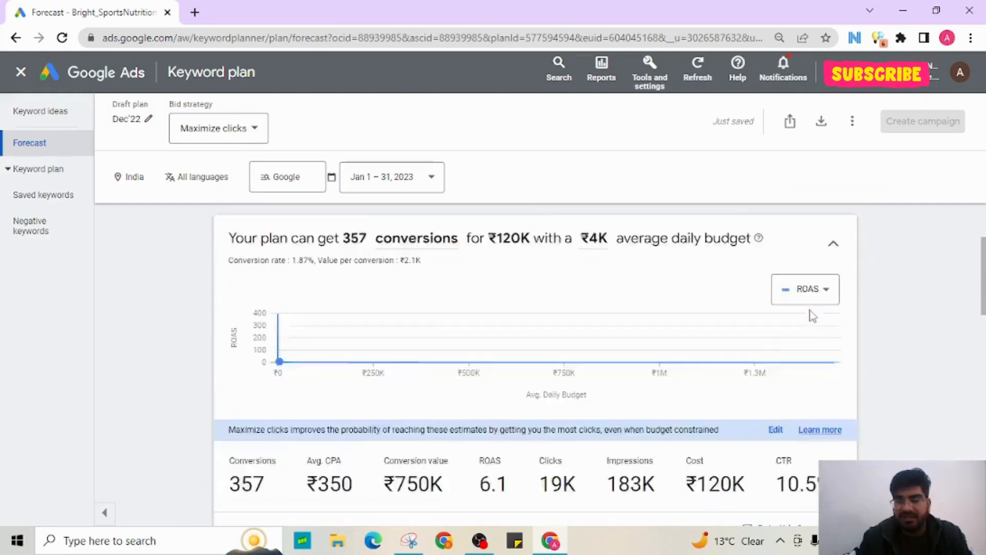
click(824, 367)
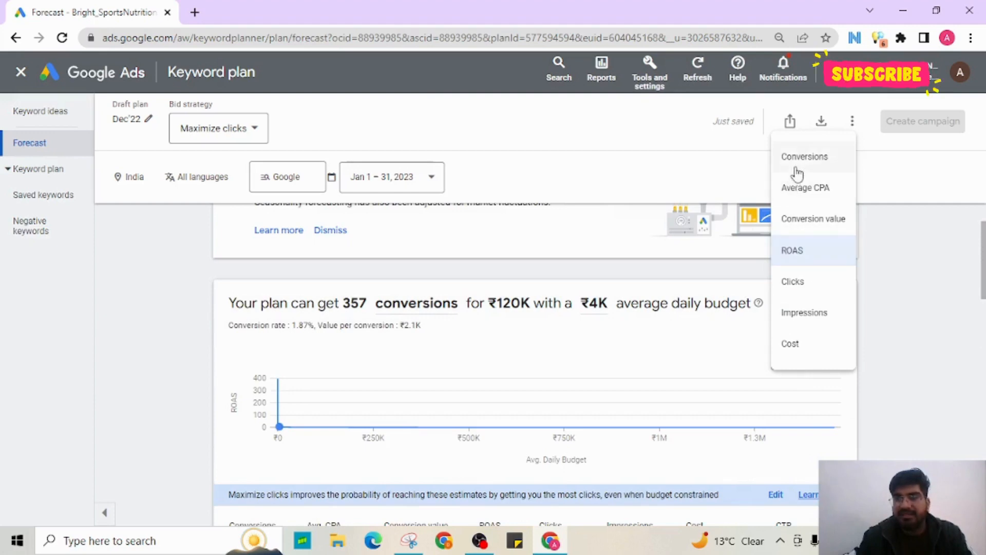
click(802, 189)
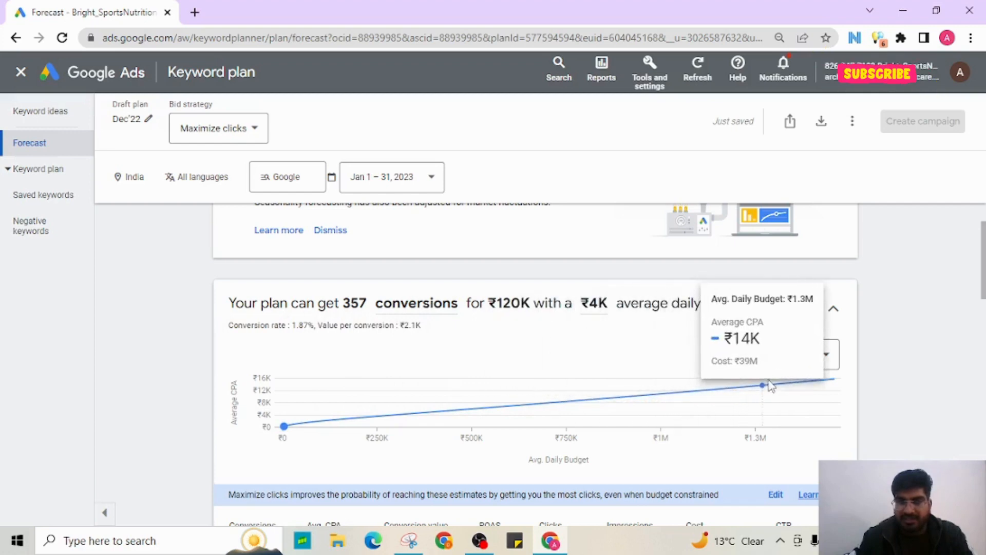
scroll(719, 406, down, 3)
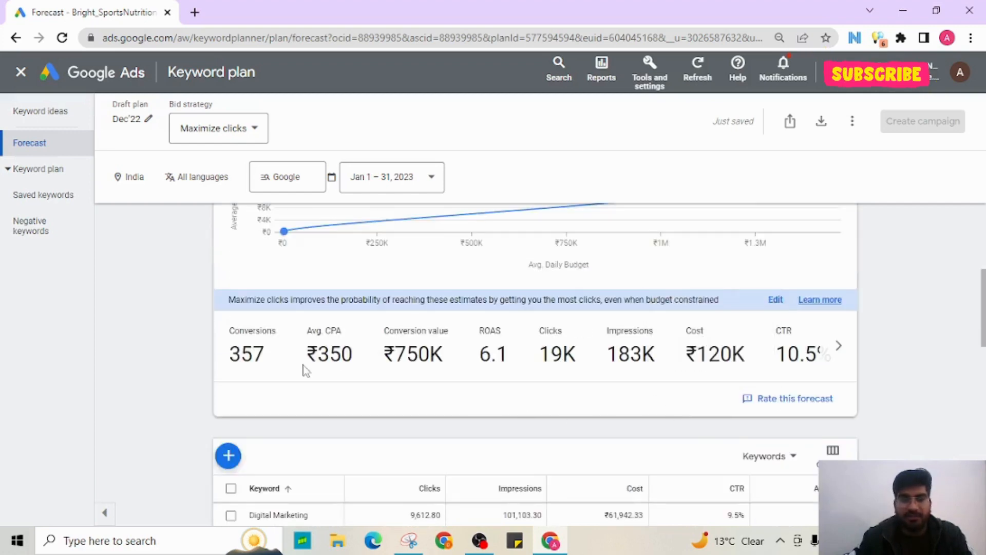
Set the plan's average daily budget to ₹1,998 and examine the updated average CPA and conversions.
scroll(303, 368, up, 3)
click(593, 245)
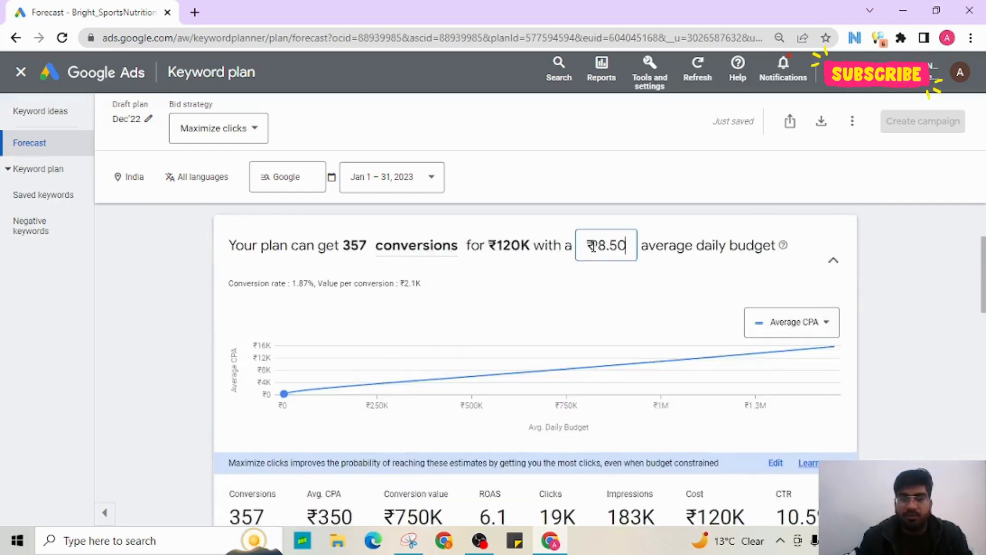
key(Home)
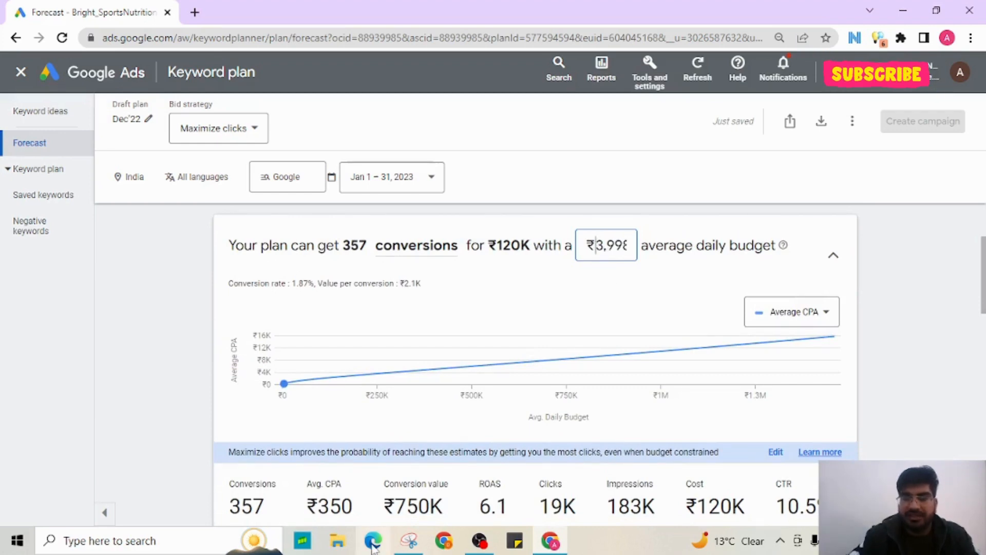
key(Delete)
text(1)
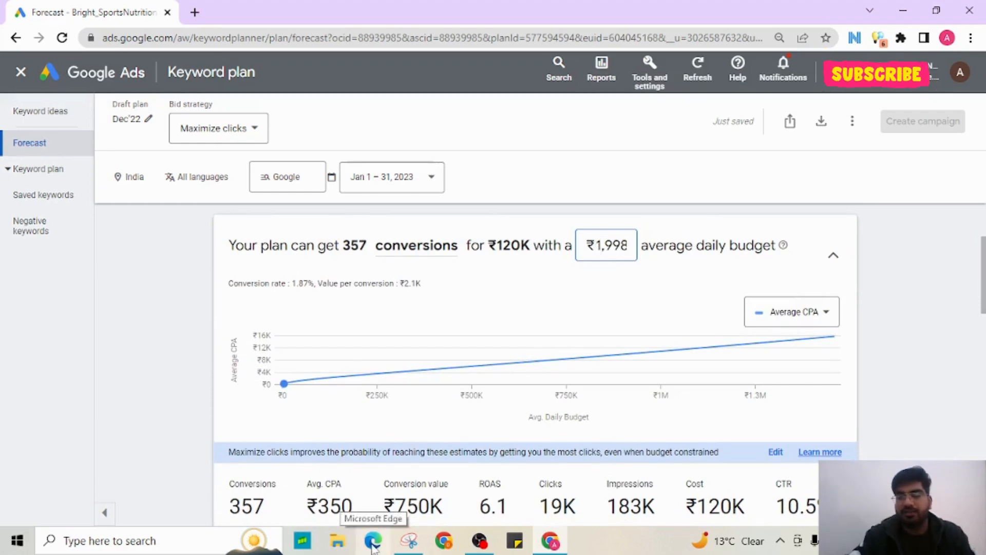
key(Return)
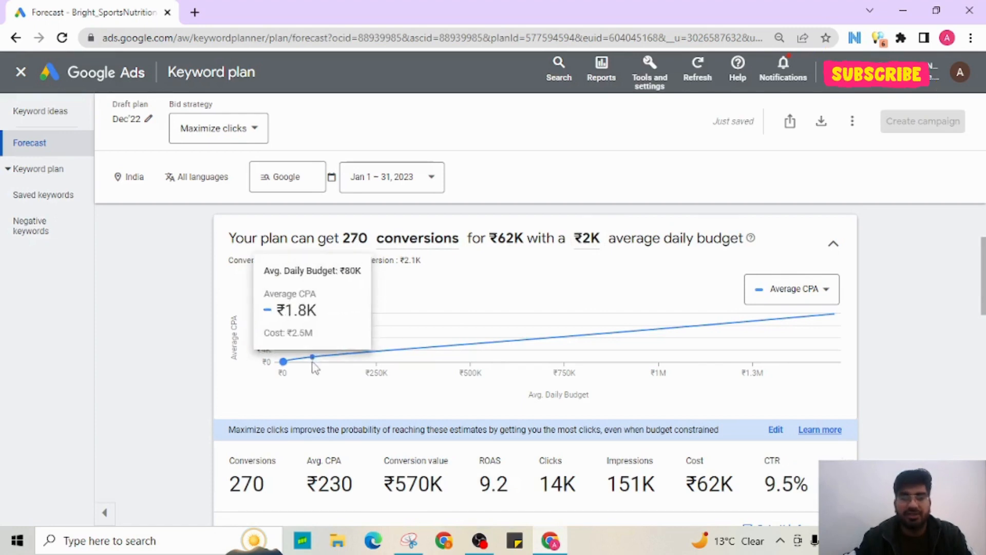
scroll(311, 373, down, 3)
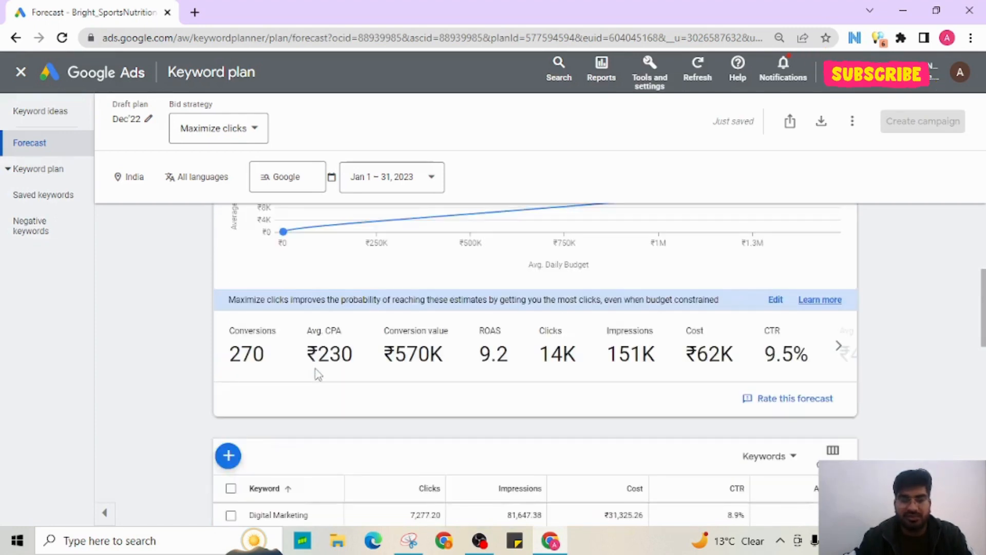
double_click(250, 356)
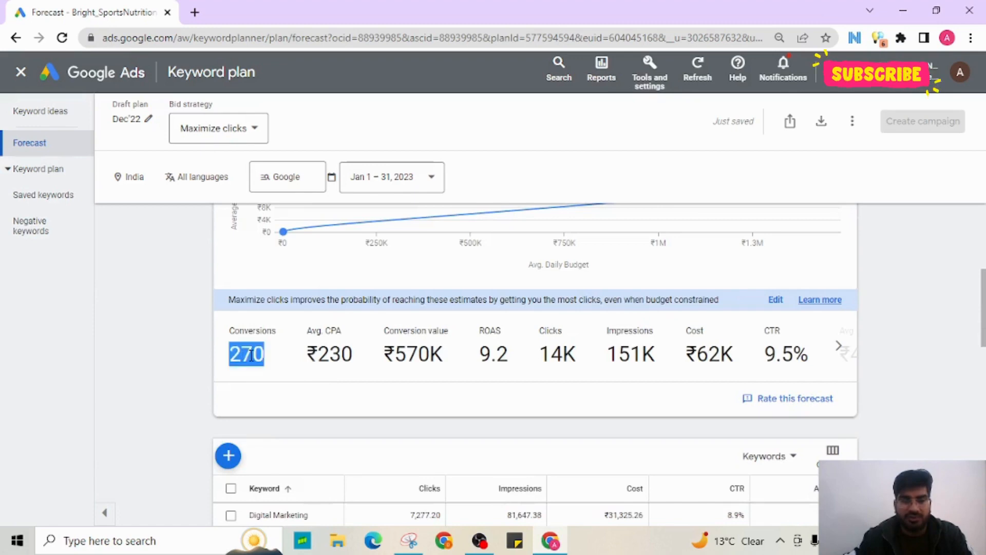
Replace India with the United States as the plan's target location, save it, and examine the forecast conversions.
scroll(331, 396, up, 5)
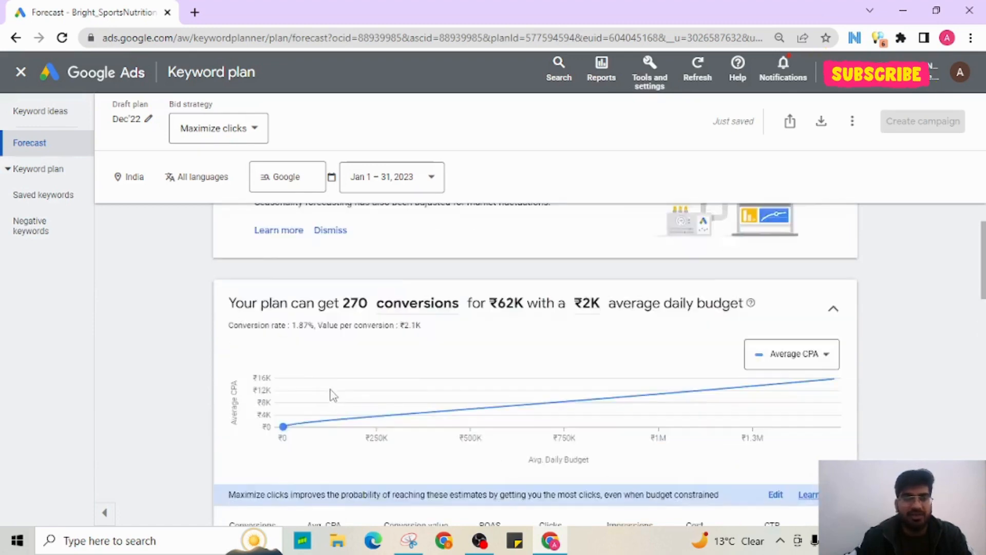
click(131, 177)
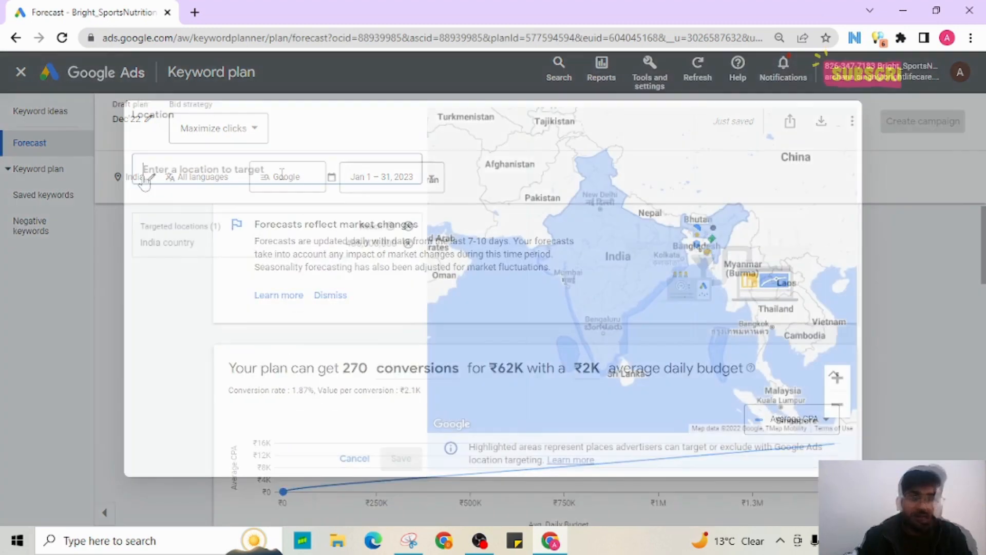
text(united)
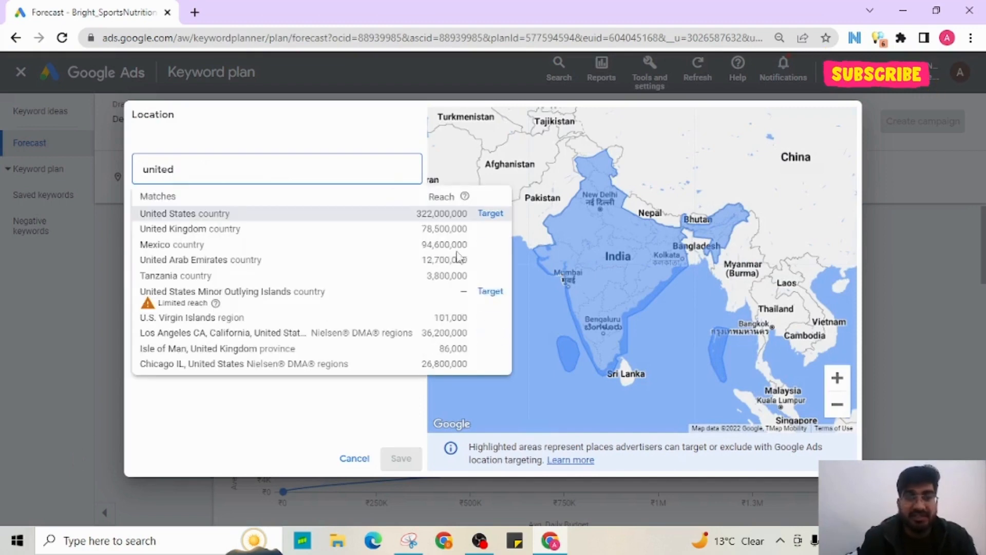
click(489, 214)
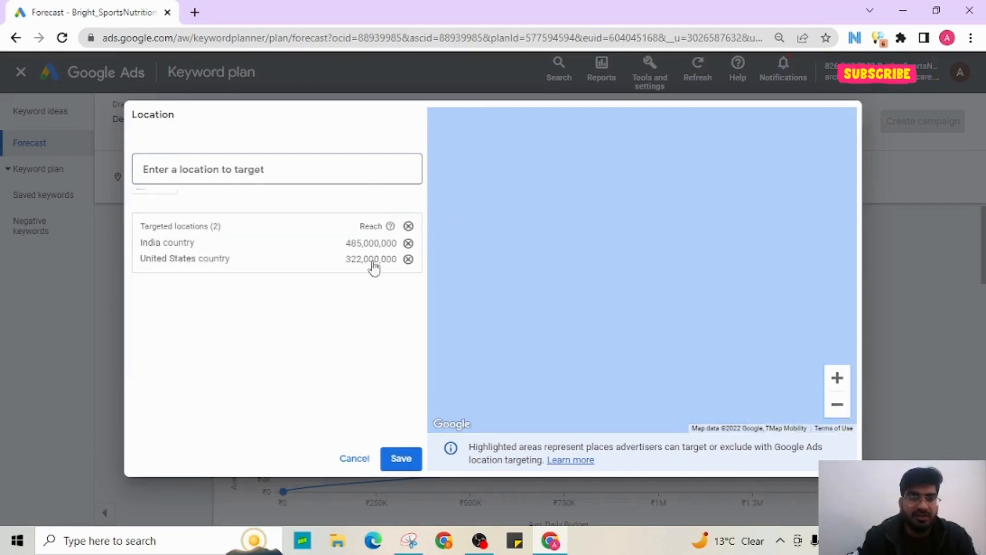
click(408, 263)
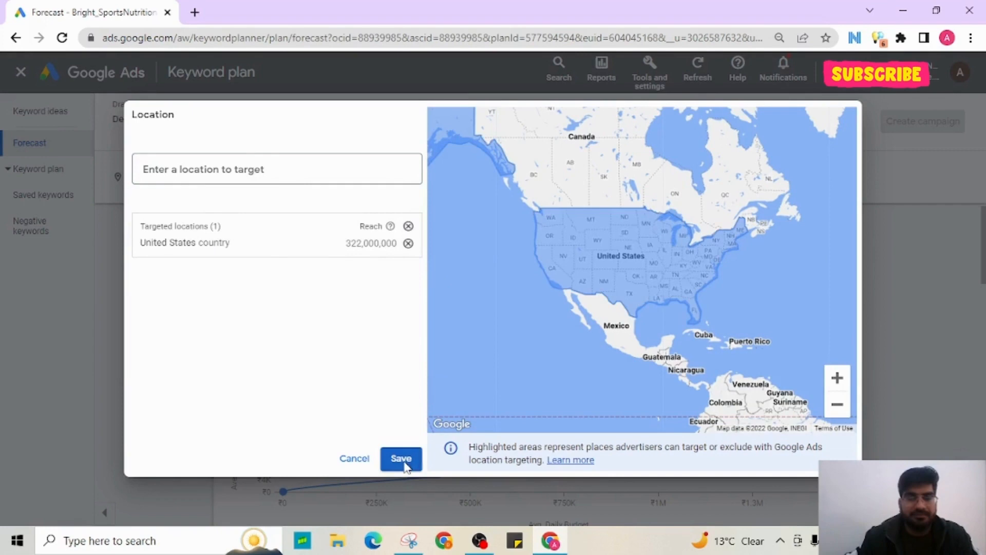
click(401, 458)
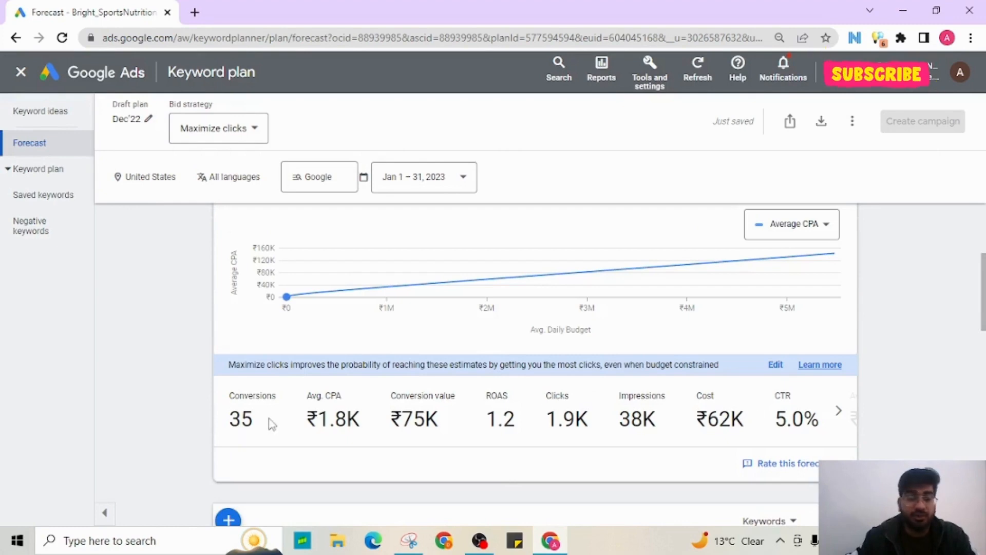
double_click(245, 419)
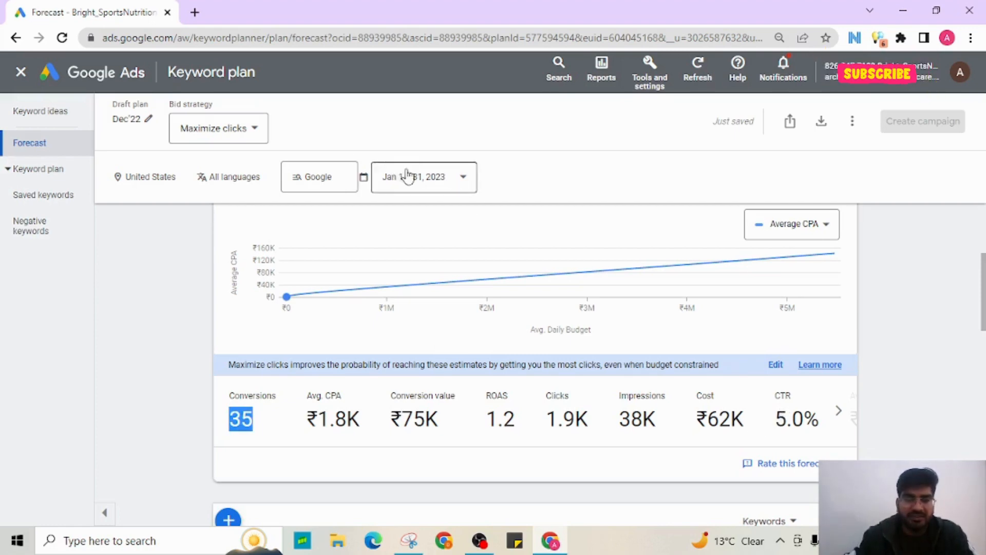
Set the plan's language to English and examine the updated forecast conversions.
click(238, 179)
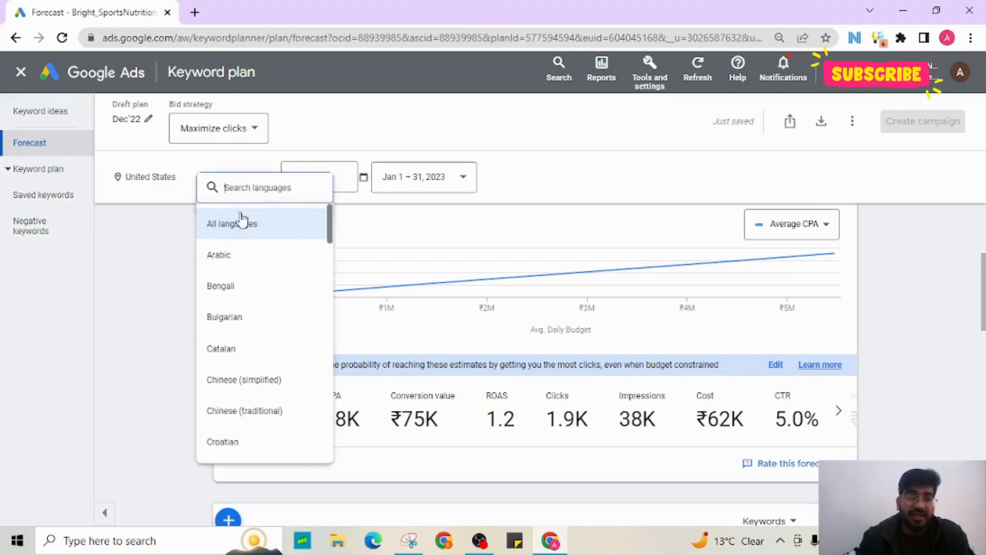
scroll(236, 322, down, 5)
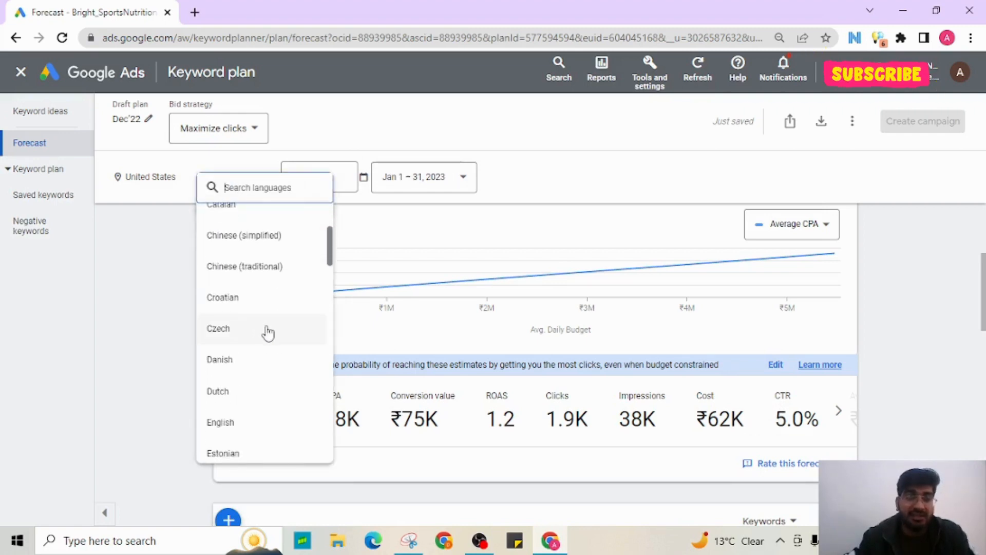
scroll(268, 339, down, 1)
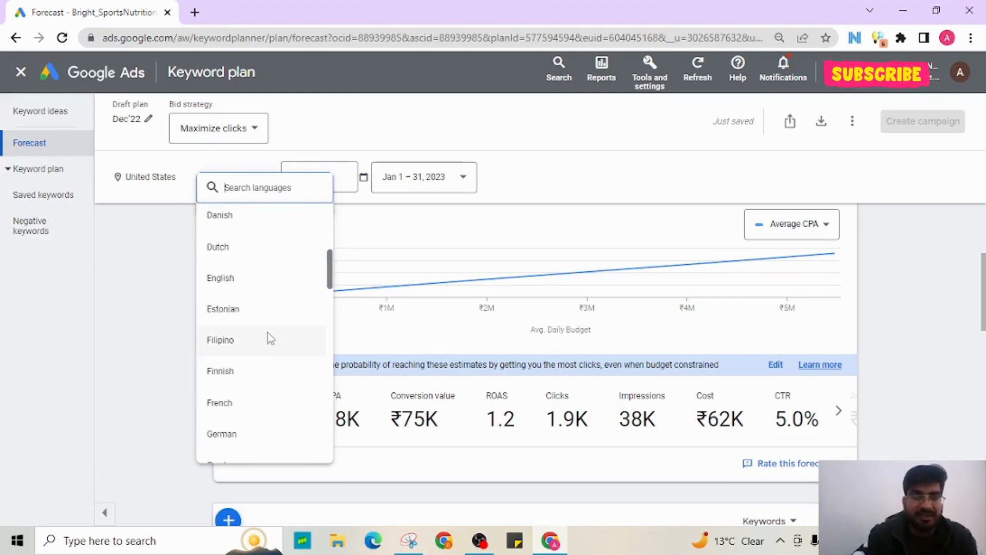
text(eng)
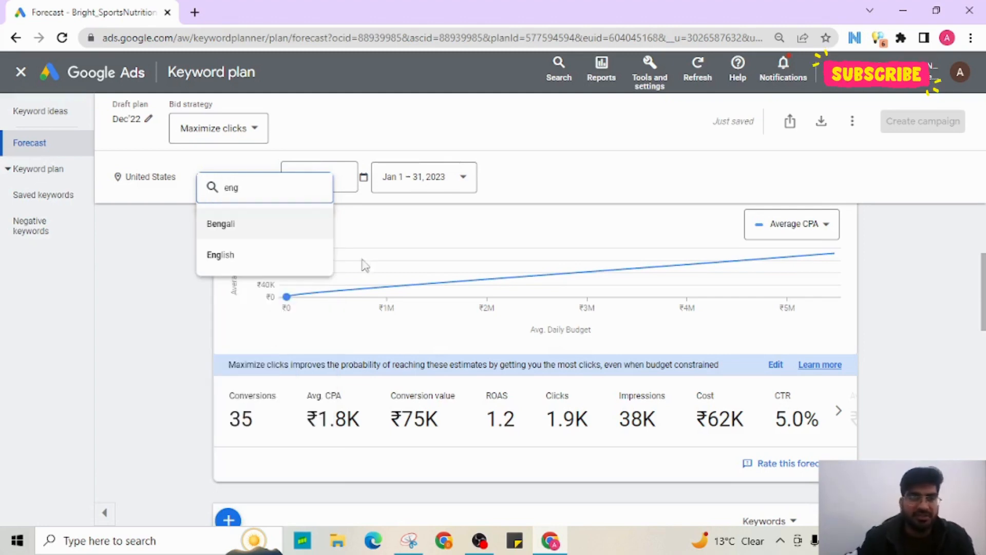
click(230, 255)
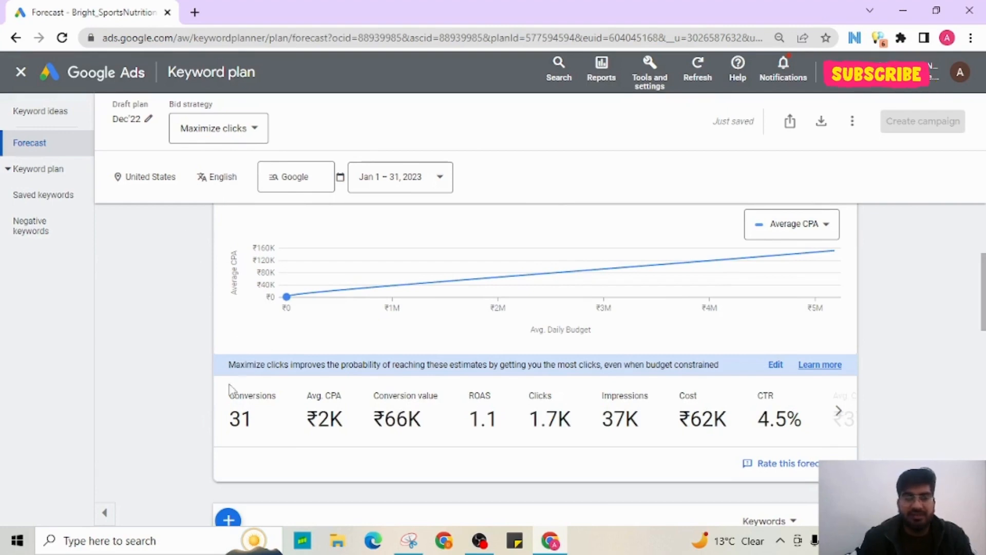
drag(243, 419, 271, 421)
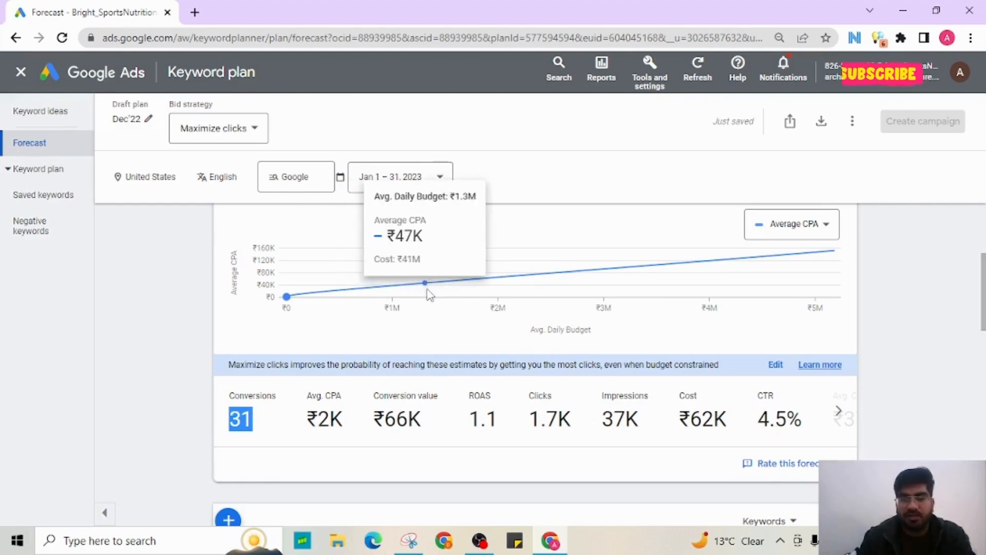
Switch the next-year forecast chart from Clicks to Impressions.
scroll(425, 276, down, 5)
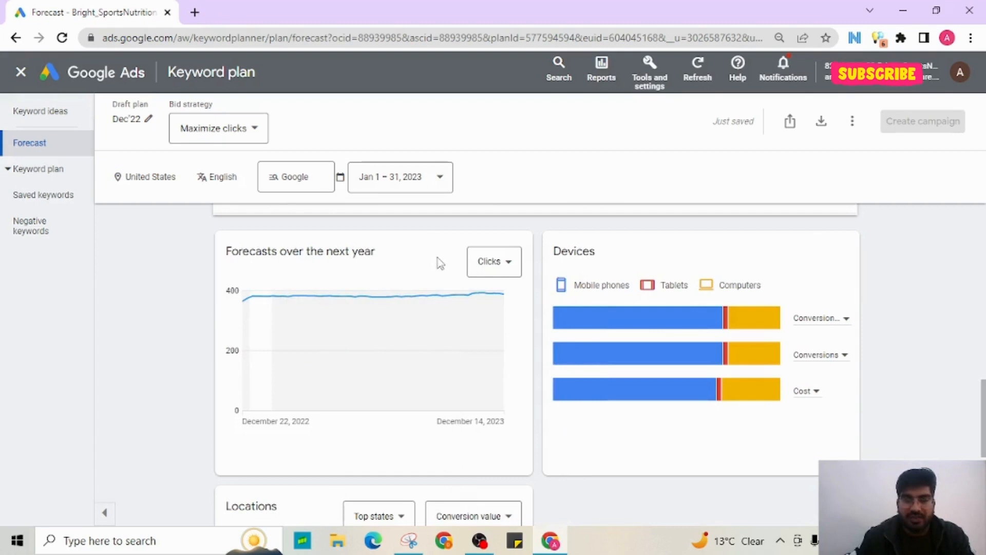
click(504, 263)
click(488, 401)
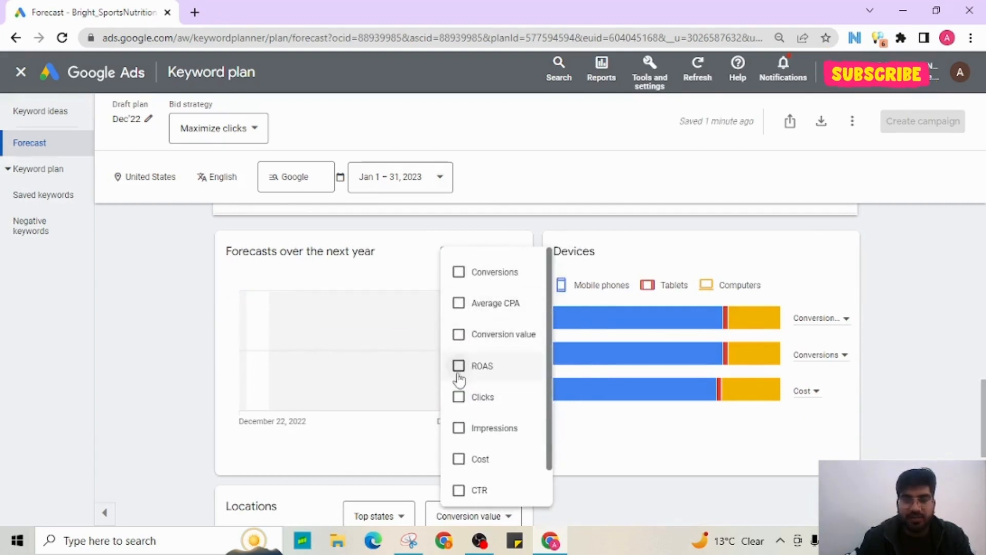
click(459, 428)
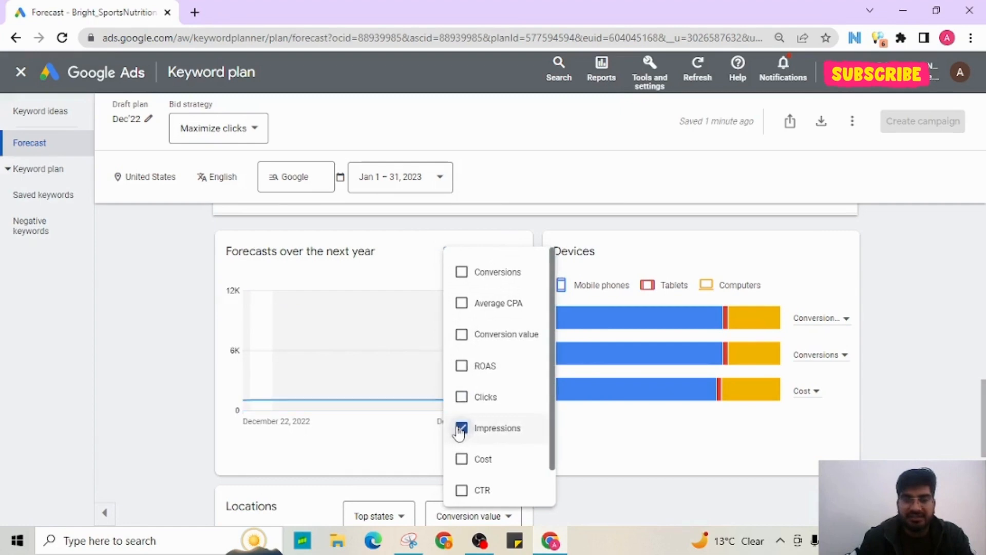
click(364, 411)
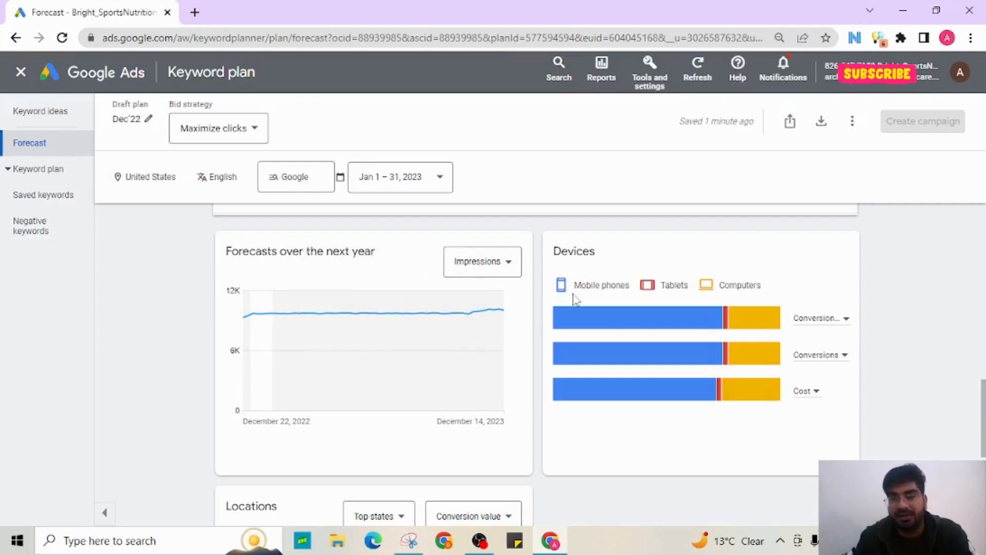
Examine the device breakdown of conversions and cost, and the top states' shares of conversion value.
mouse_move(599, 334)
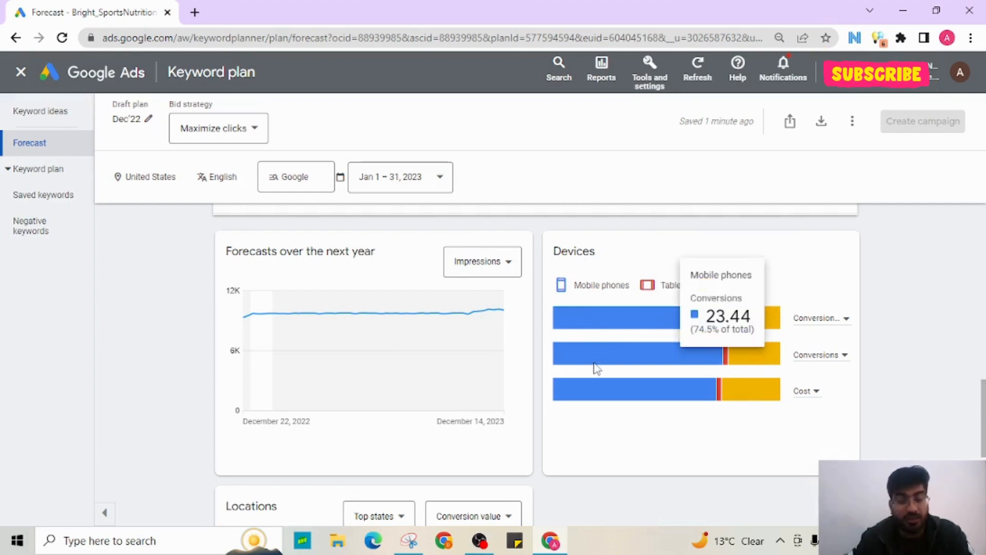
mouse_move(589, 392)
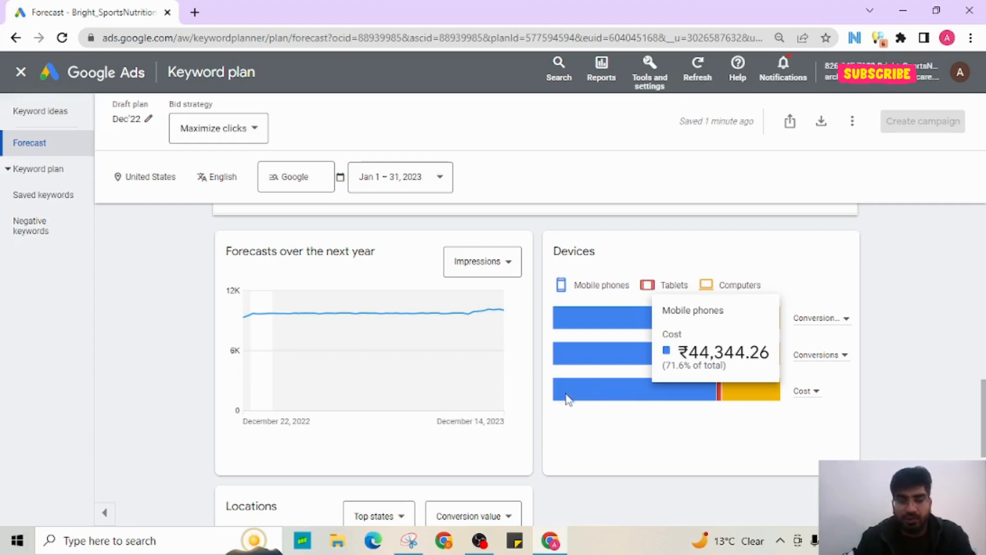
scroll(571, 398, down, 4)
scroll(330, 346, up, 1)
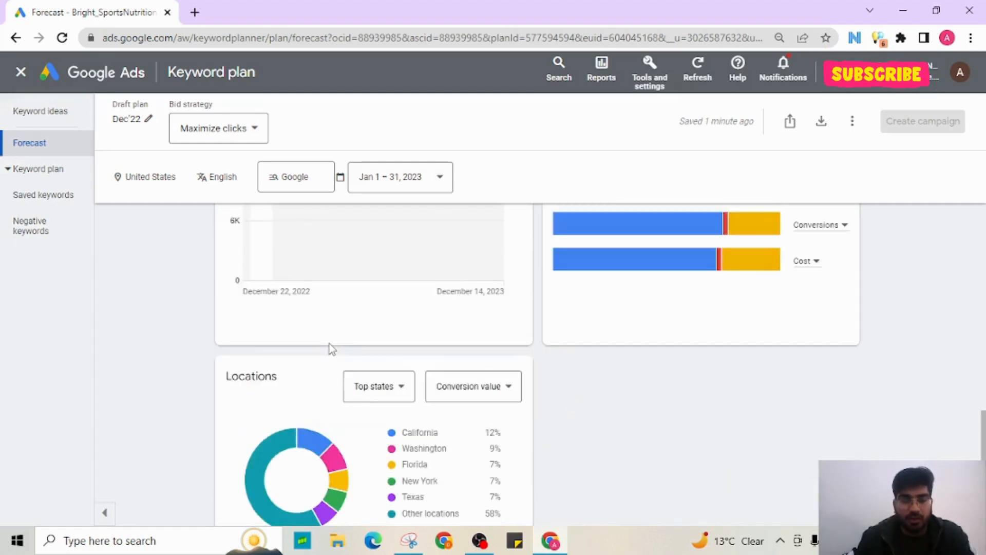
scroll(336, 334, down, 2)
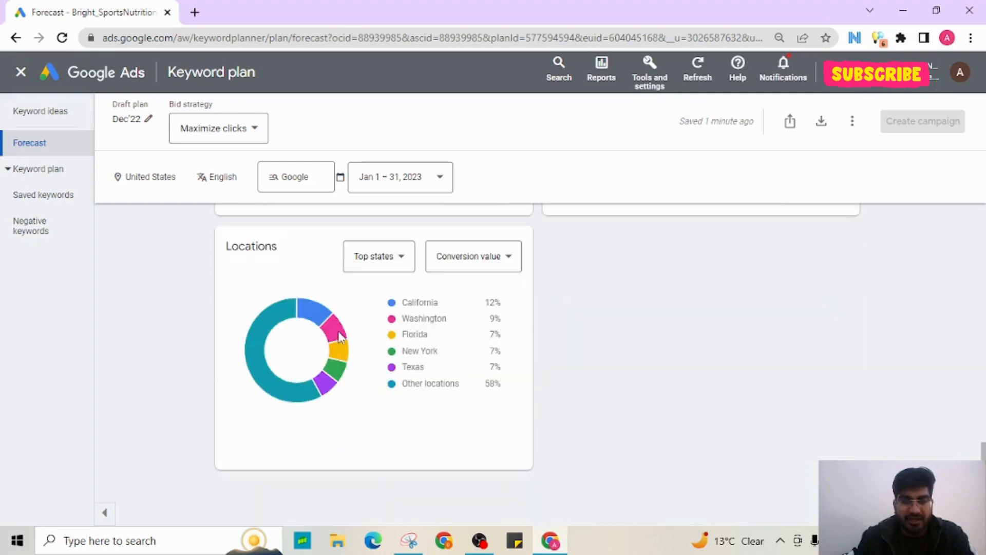
click(396, 265)
click(591, 359)
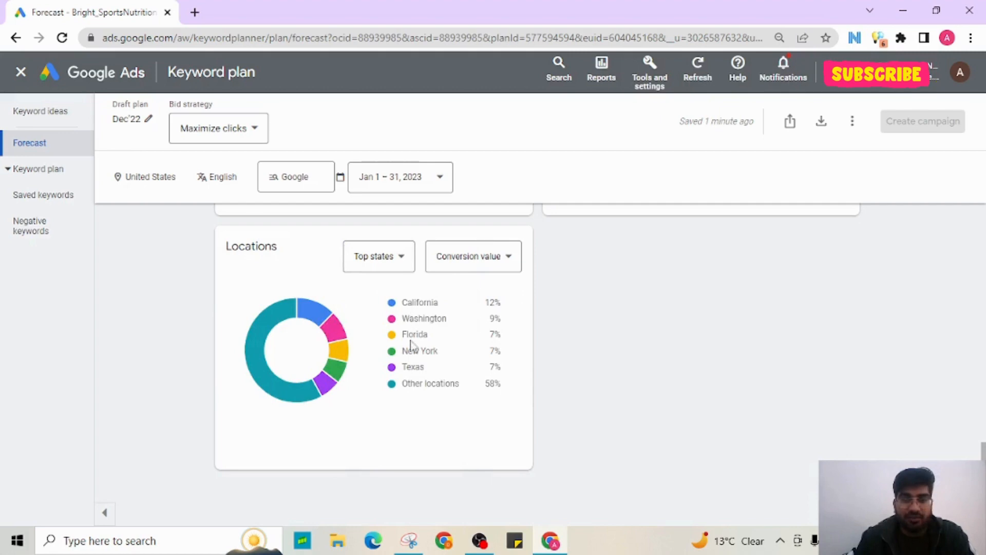
Replace the United States with India as the plan's target location and save it.
click(173, 182)
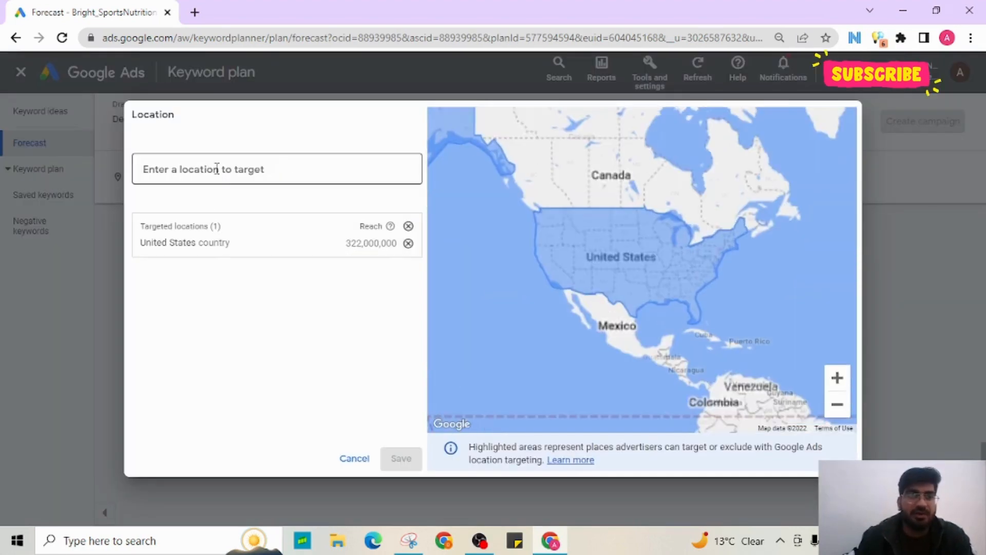
text(ind)
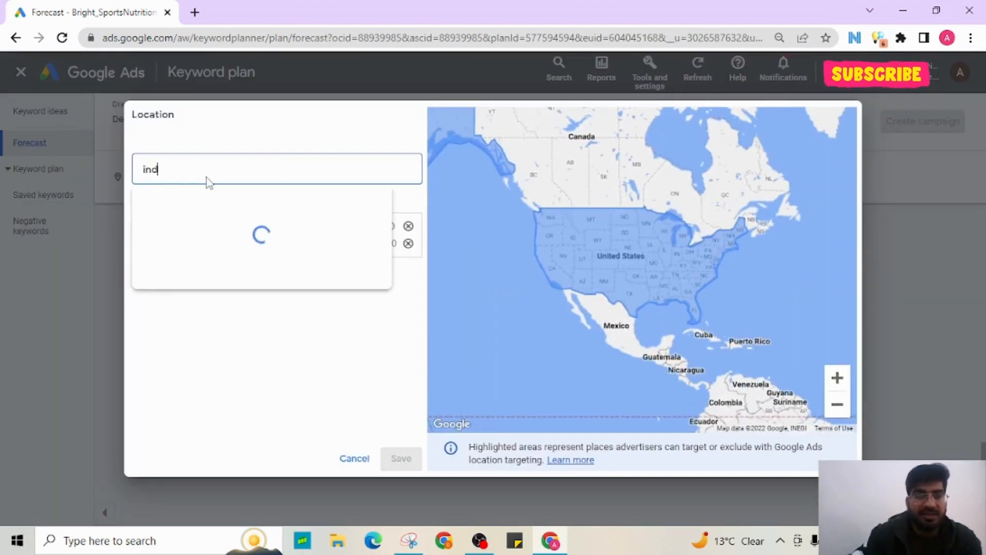
text(ia)
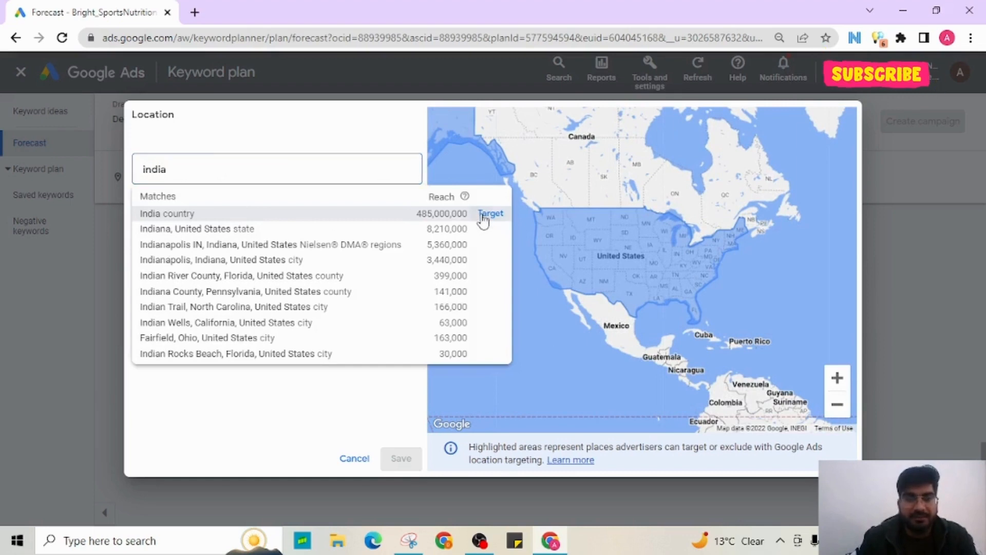
click(483, 219)
click(408, 258)
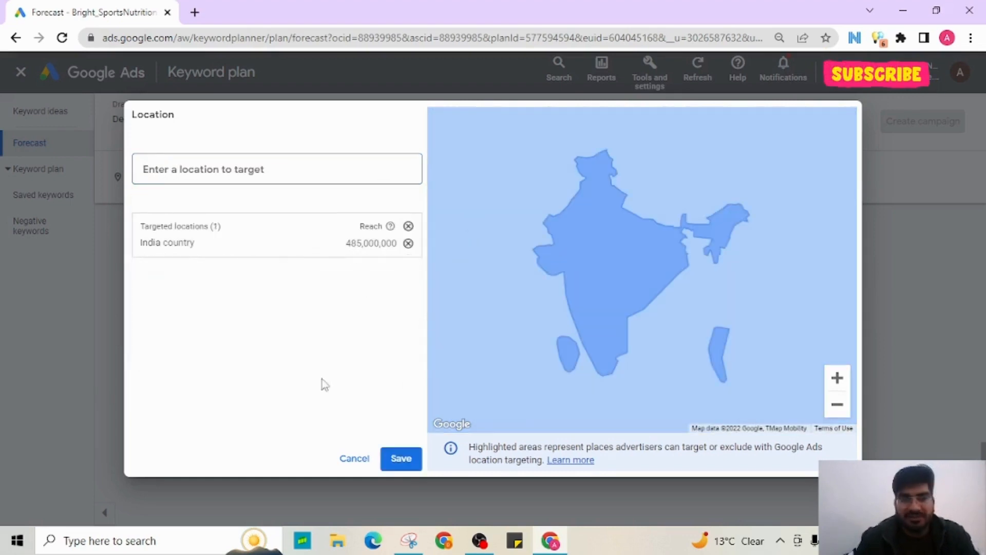
click(392, 459)
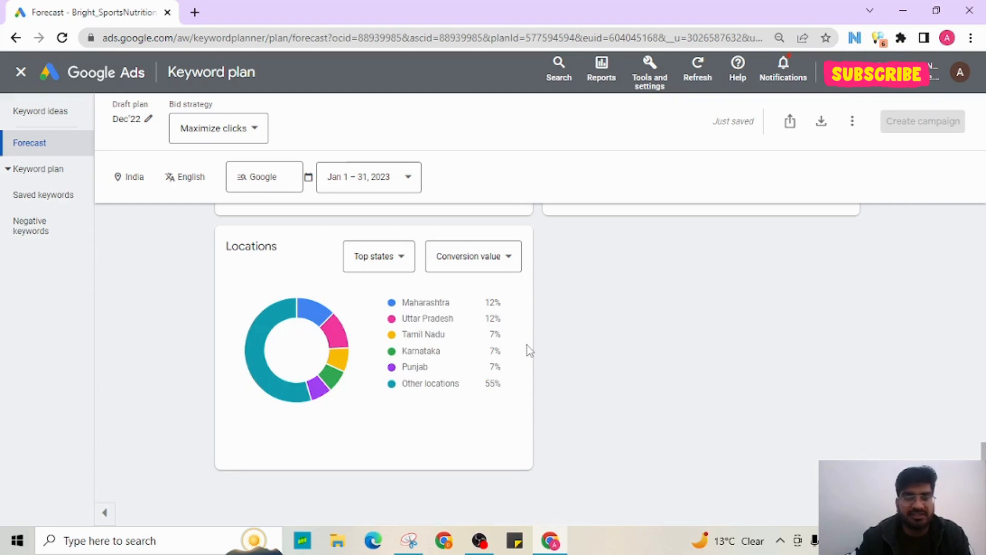
Set the forecast period to the next quarter, Jan 1 – Mar 31, 2023, and examine the updated breakdowns and forecast totals.
scroll(390, 264, up, 3)
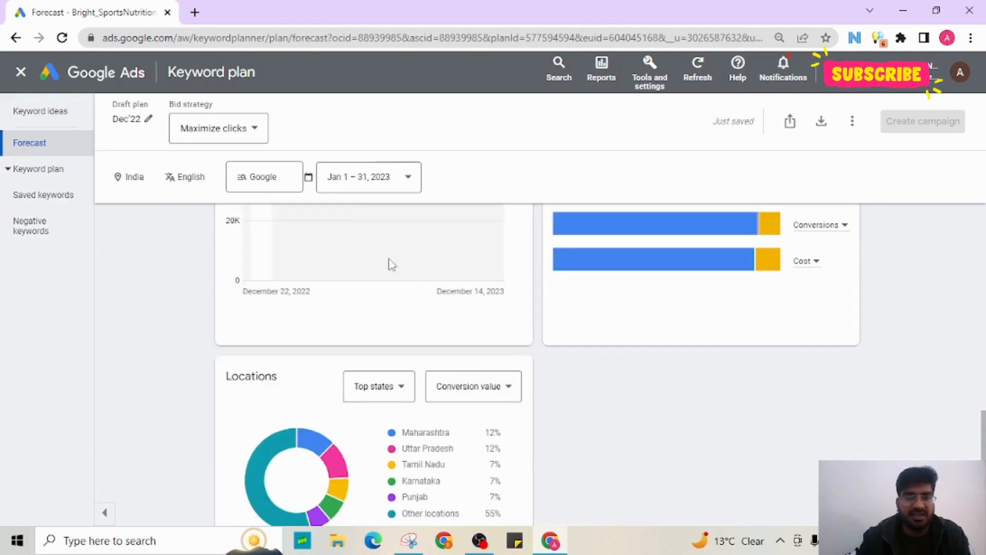
click(369, 183)
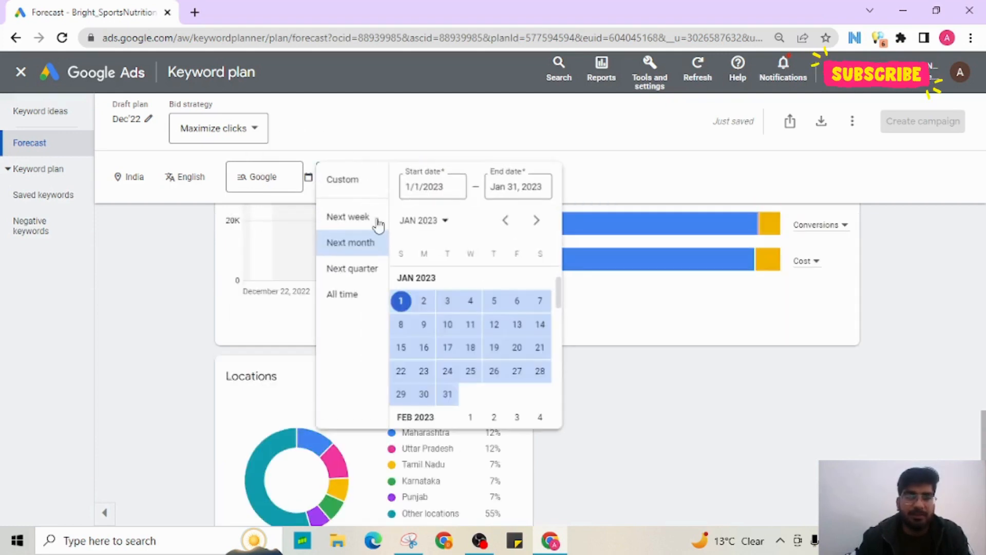
click(370, 276)
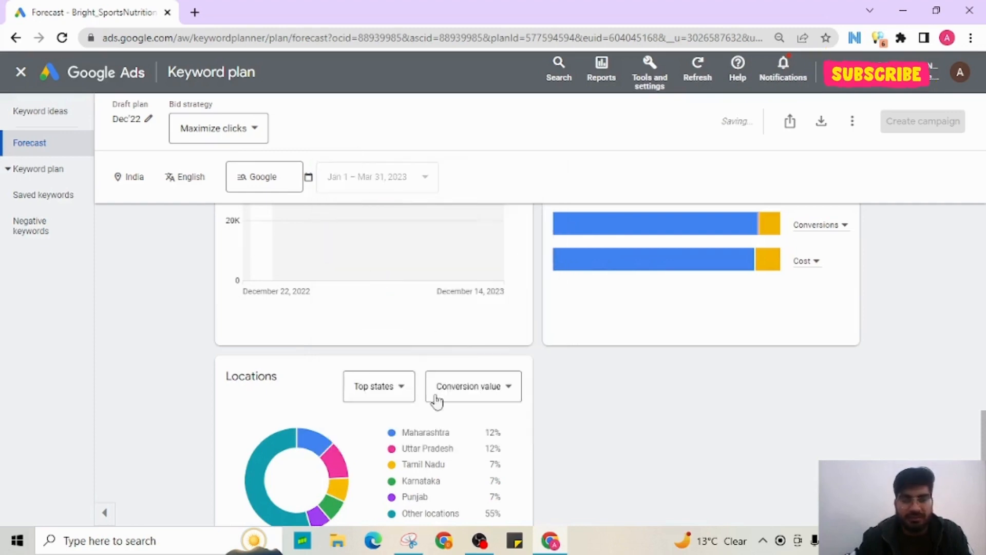
scroll(496, 431, down, 3)
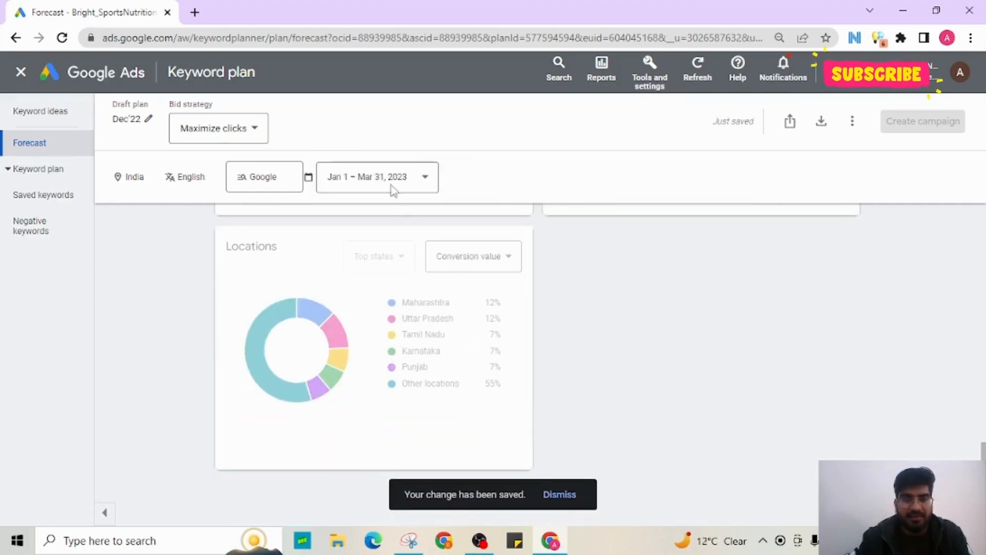
scroll(468, 324, down, 1)
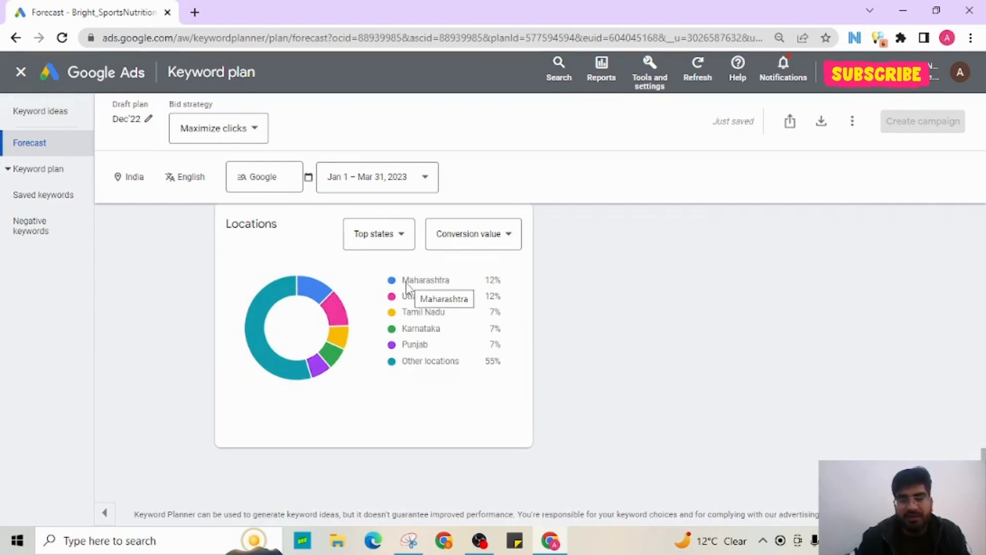
scroll(433, 323, up, 5)
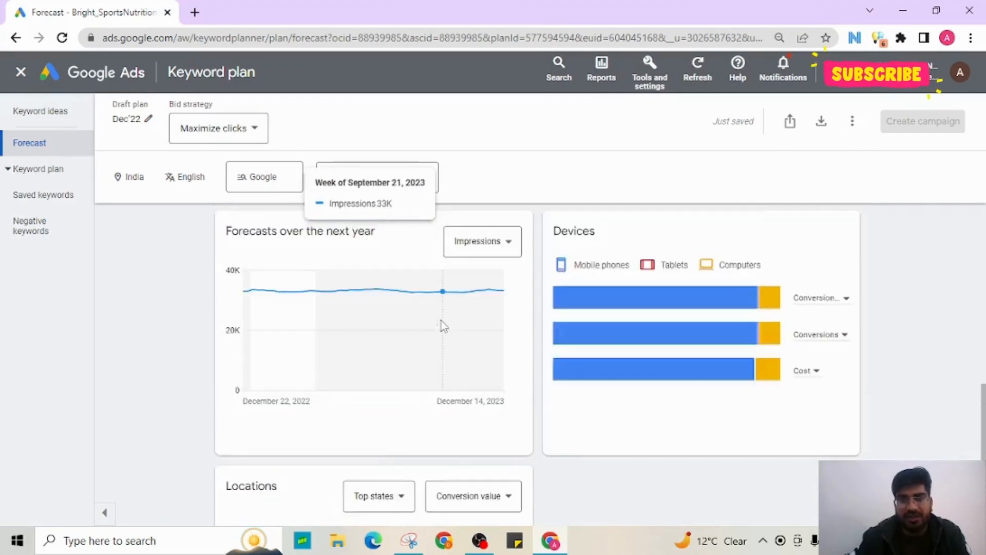
scroll(442, 326, up, 12)
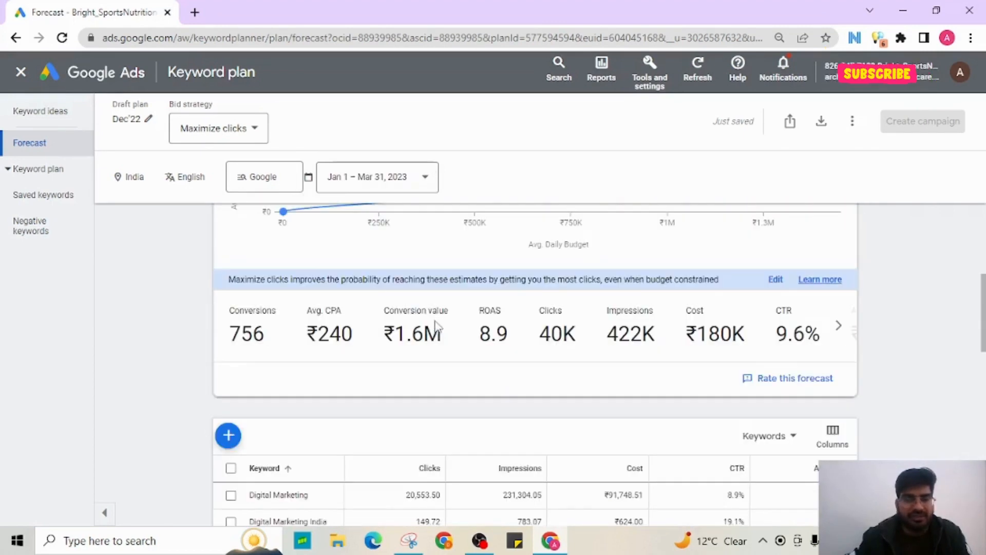
scroll(238, 332, down, 1)
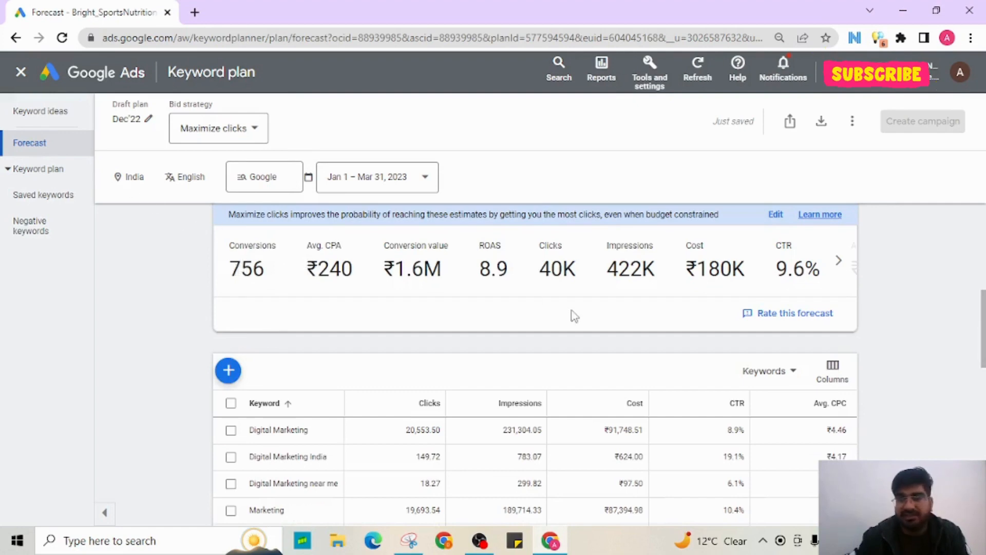
Return to the Keyword Planner start page and select the Dec'22 plan among the plans created by you.
scroll(575, 316, up, 5)
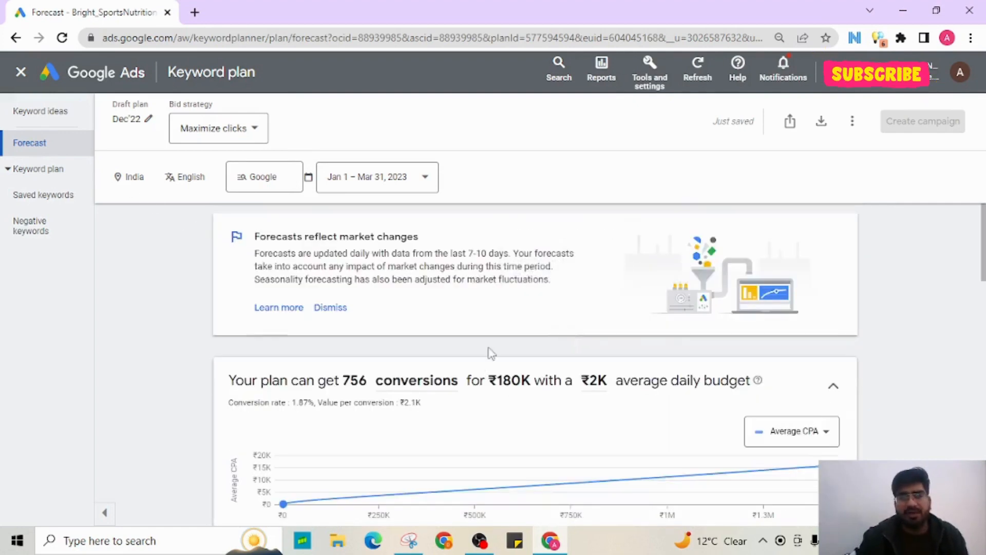
scroll(490, 352, down, 4)
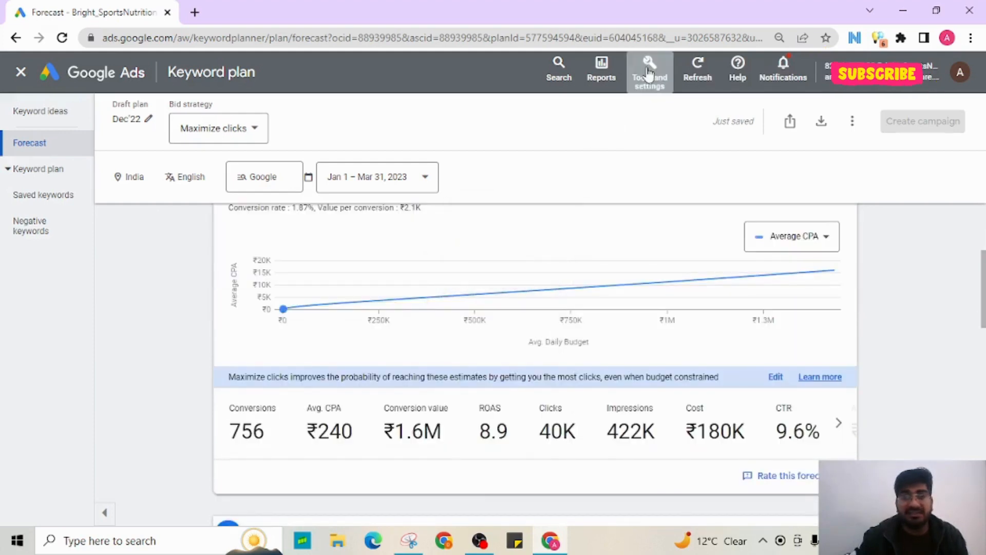
click(649, 78)
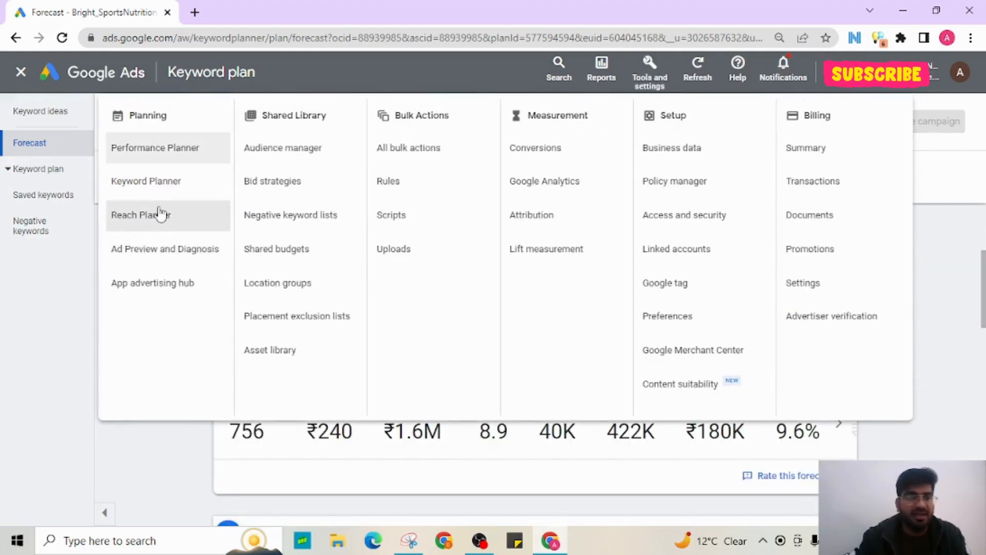
click(159, 187)
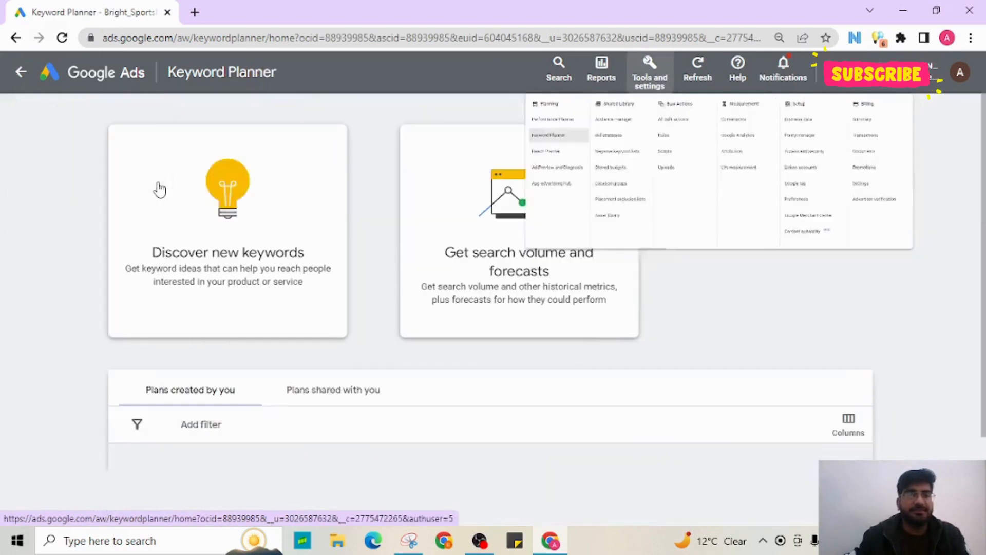
scroll(258, 280, down, 4)
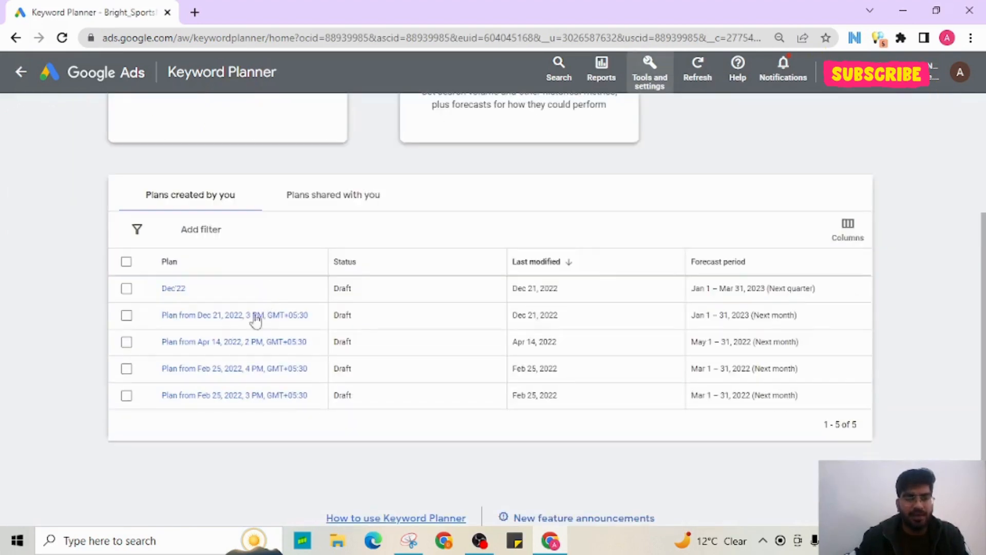
click(127, 290)
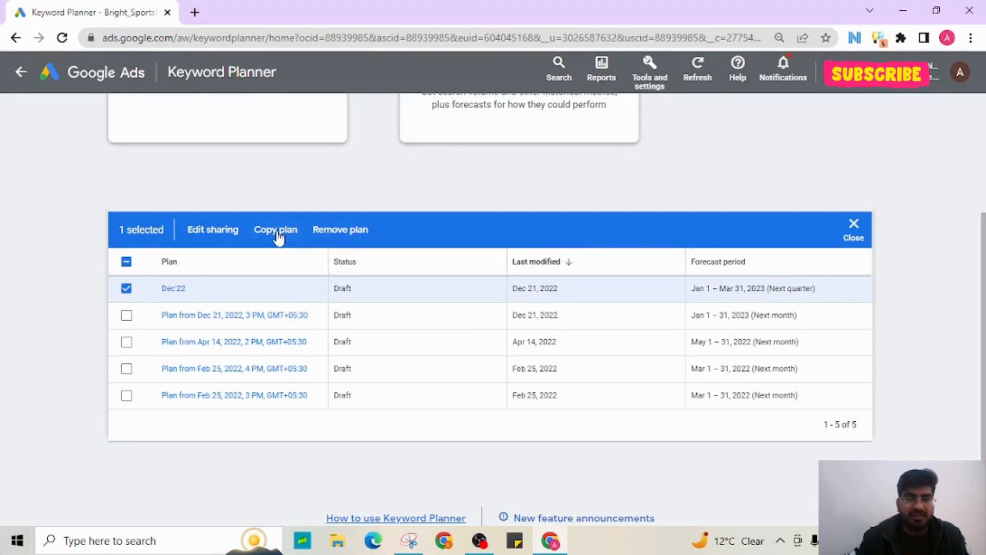
Open the Dec'22 plan and examine its saved keywords' monthly searches, changes, competition and top-of-page bids.
click(171, 289)
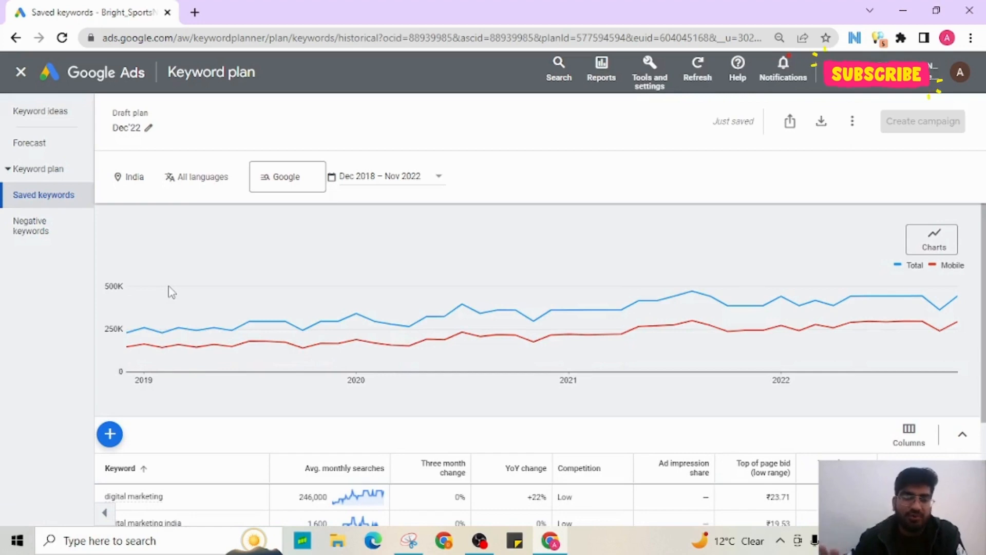
scroll(226, 298, down, 3)
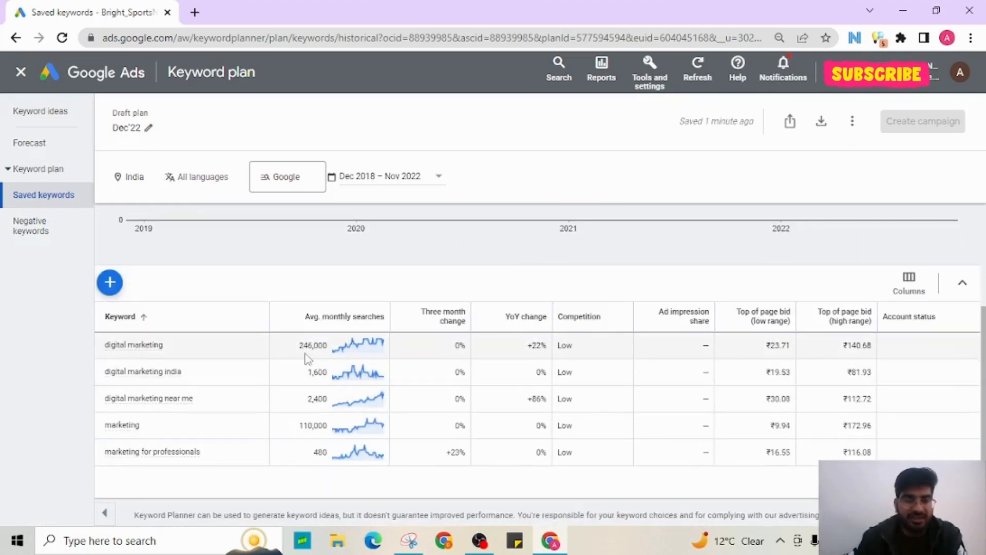
mouse_move(372, 355)
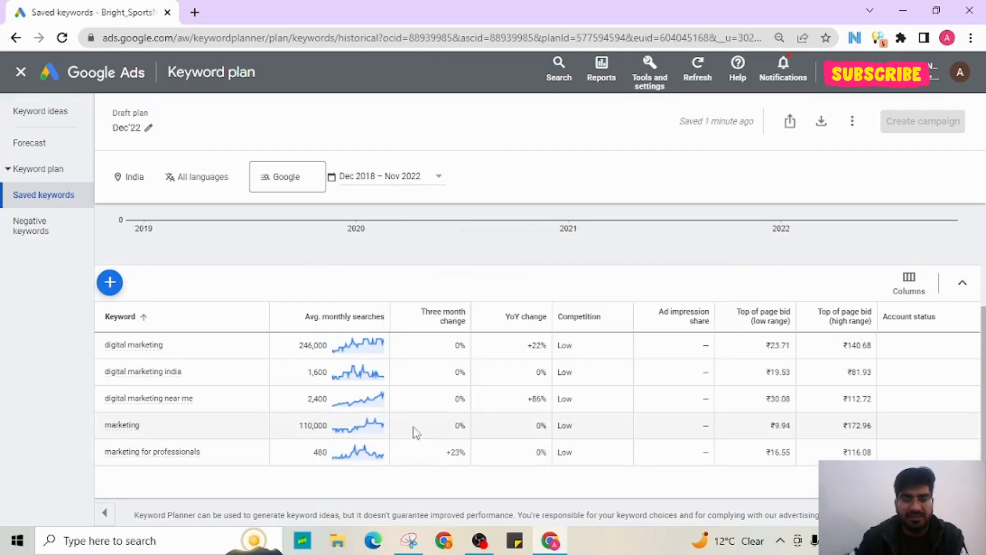
Revisit the Dec'22 plan's forecast and leave the plan for the Google Ads account overview.
click(36, 151)
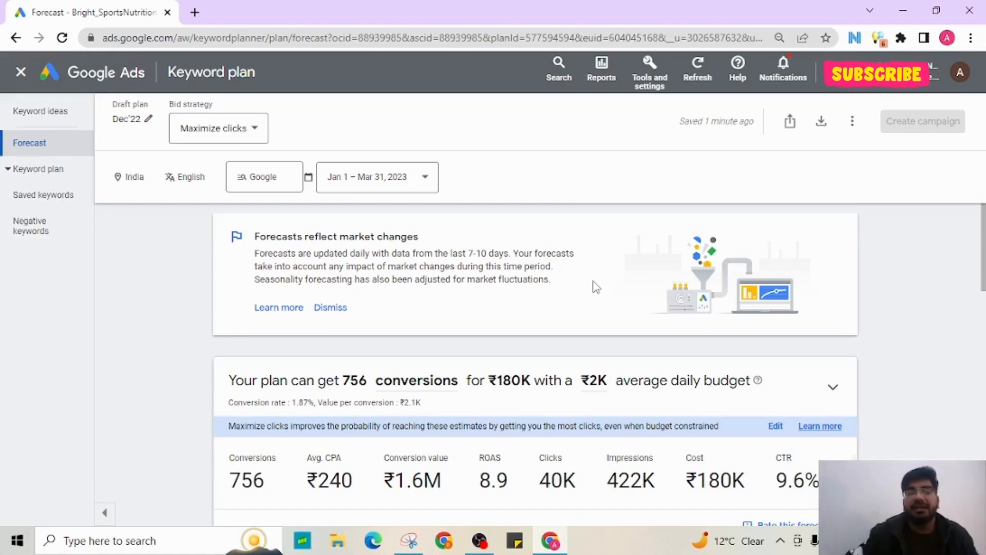
click(97, 80)
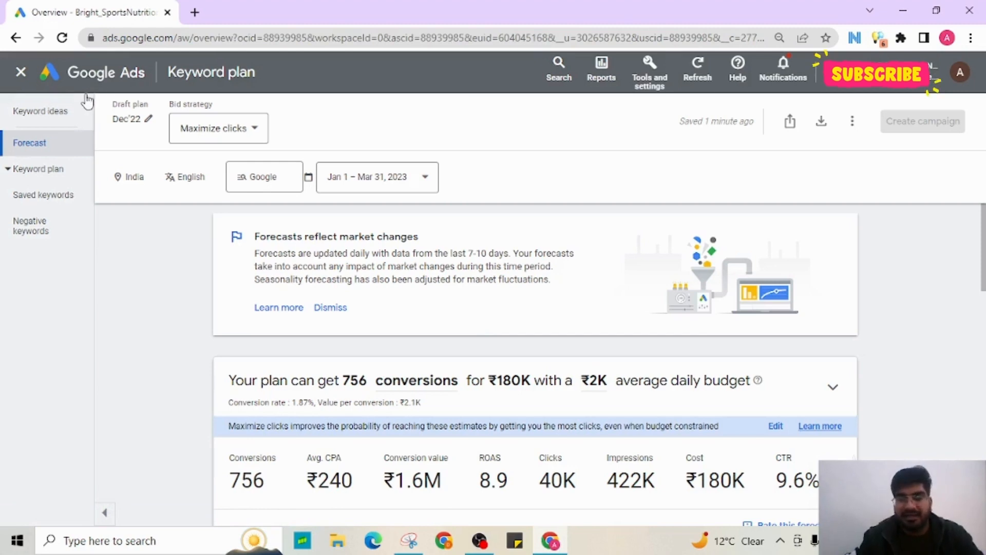